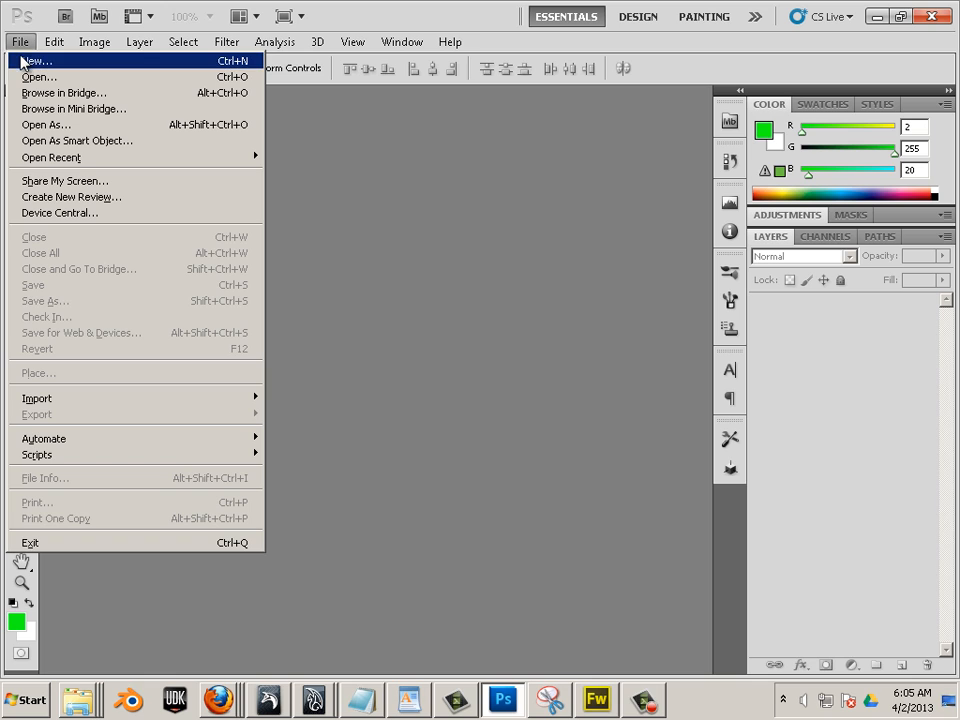
Create a new 2048 × 2048 pixel RGB document at 72 pixels/inch with a white background
{"action": "left_click", "coordinate": [23, 62]}
{"action": "double_click", "coordinate": [350, 365]}
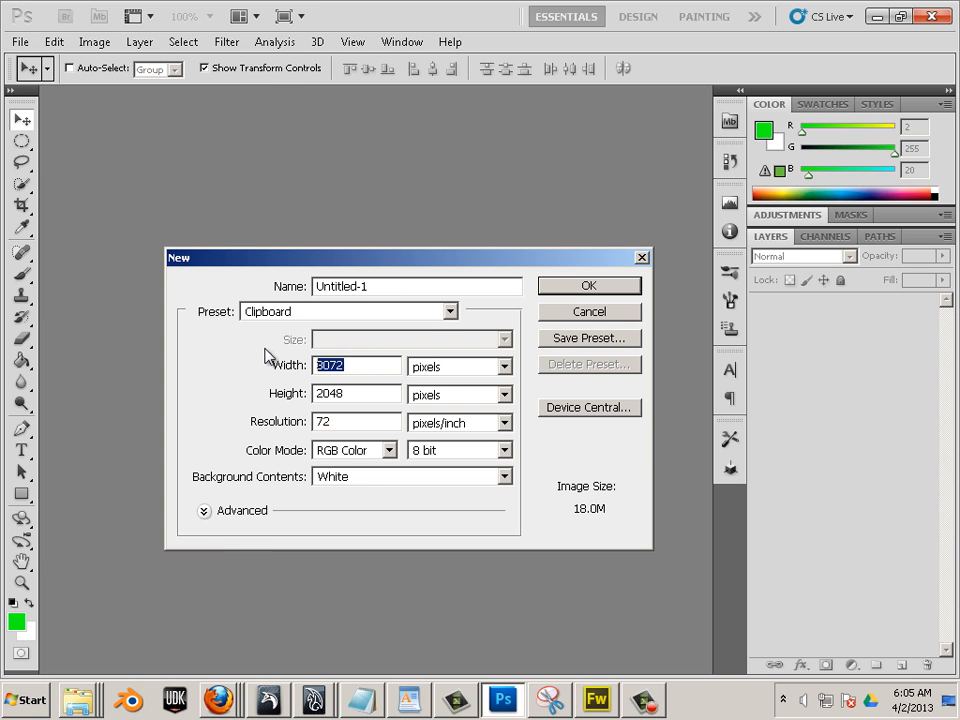
{"action": "type", "text": "2048"}
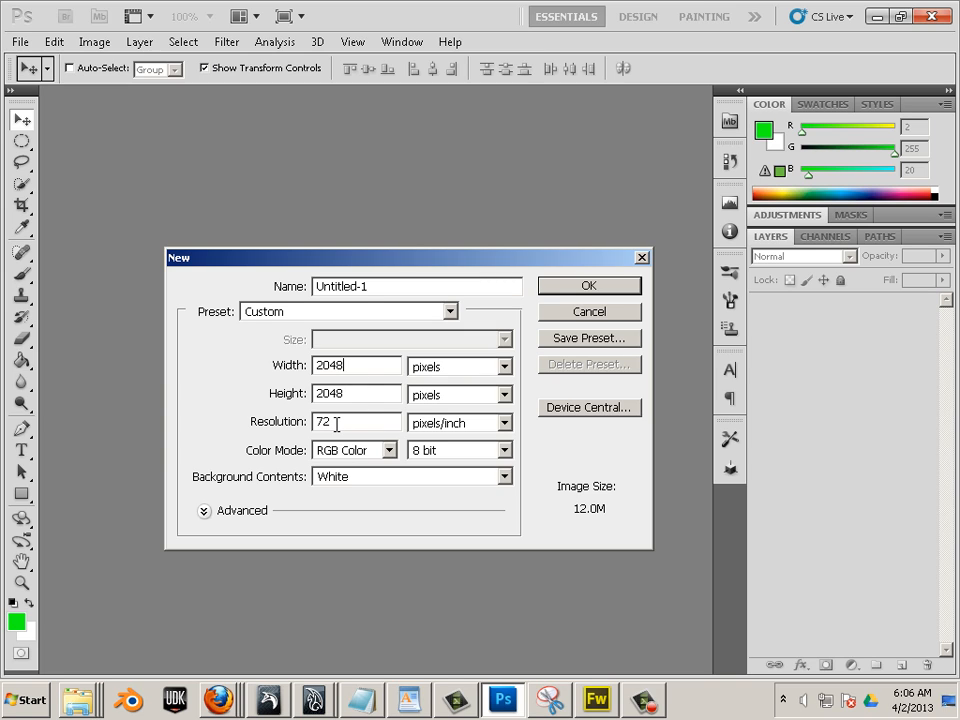
{"action": "left_click", "coordinate": [577, 288]}
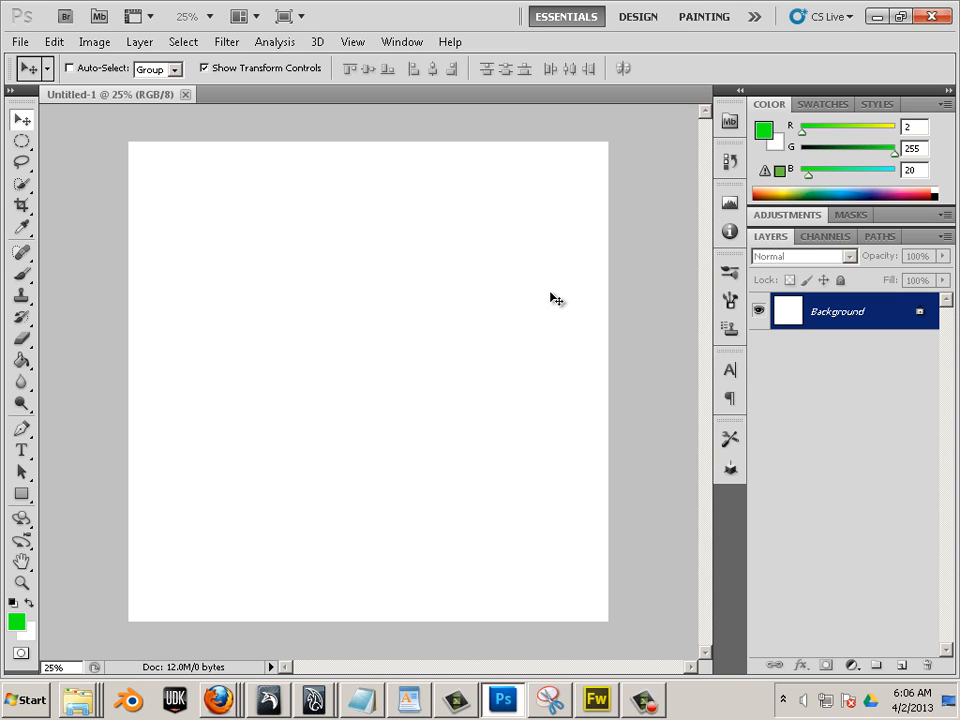
Switch to Firefox, return to the rust texture image results and review the size filter's "Larger than" options
{"action": "left_click", "coordinate": [224, 700]}
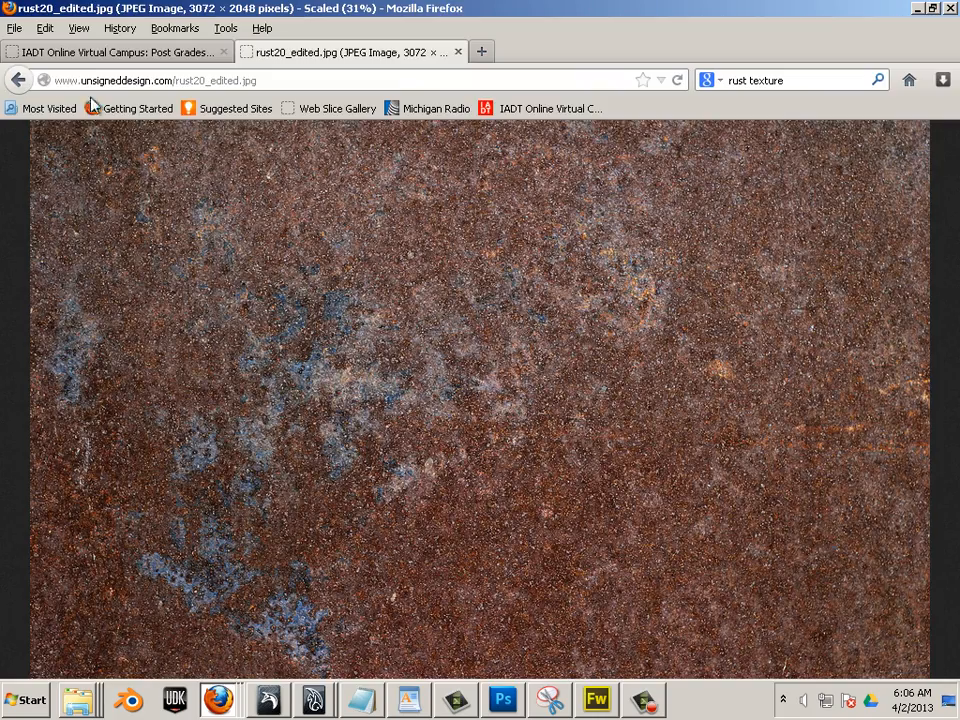
{"action": "left_click", "coordinate": [19, 80]}
{"action": "scroll", "coordinate": [260, 342], "scroll_direction": "down", "scroll_amount": 15}
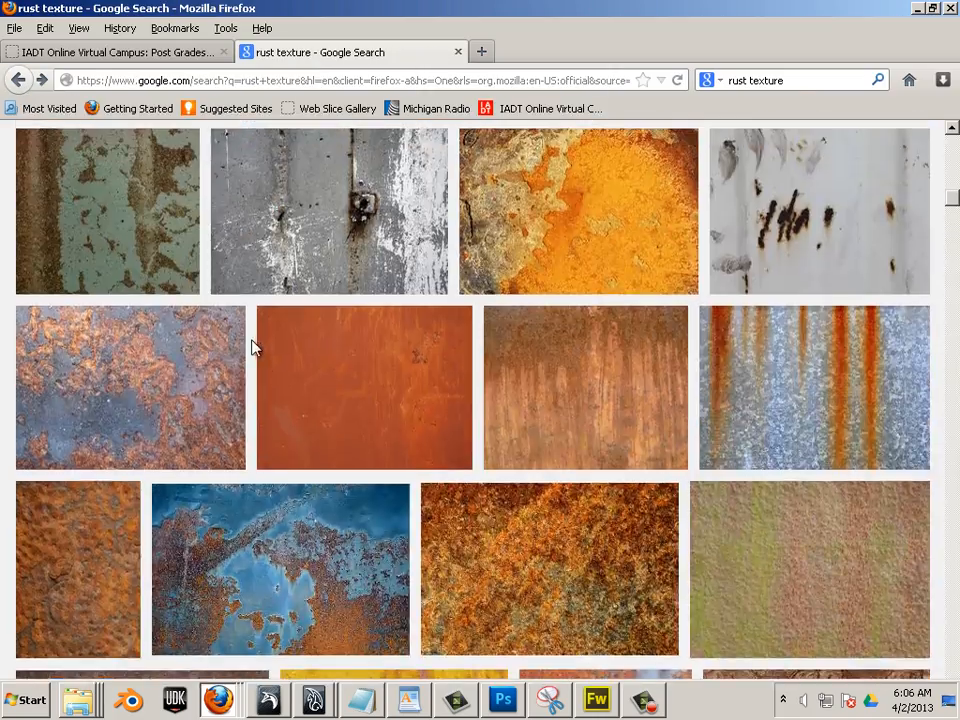
{"action": "scroll", "coordinate": [222, 340], "scroll_direction": "up", "scroll_amount": 5}
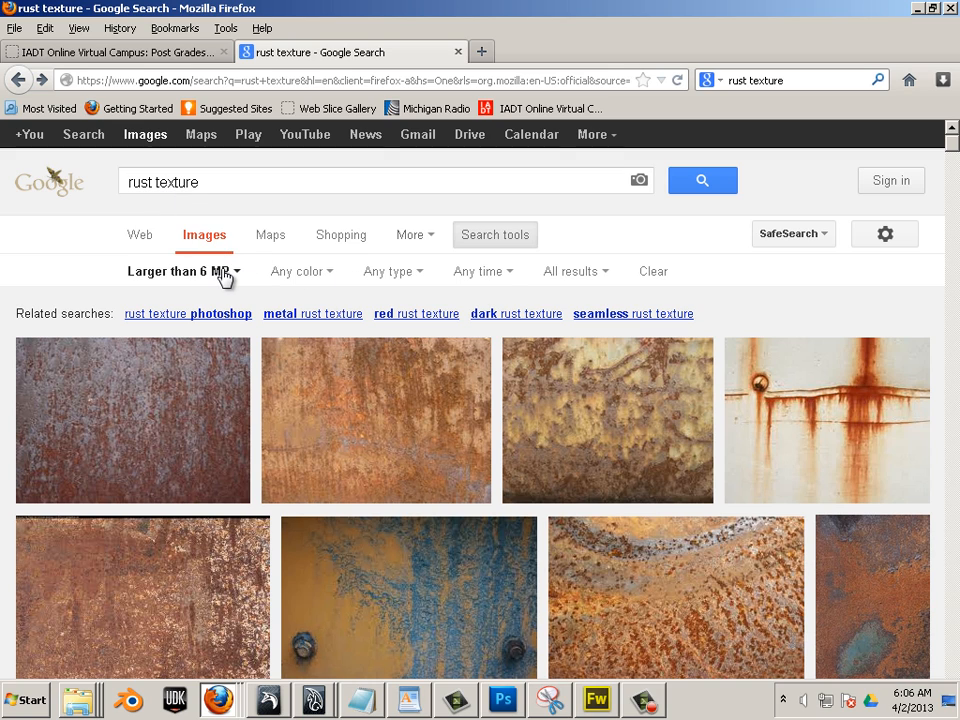
{"action": "left_click", "coordinate": [482, 242]}
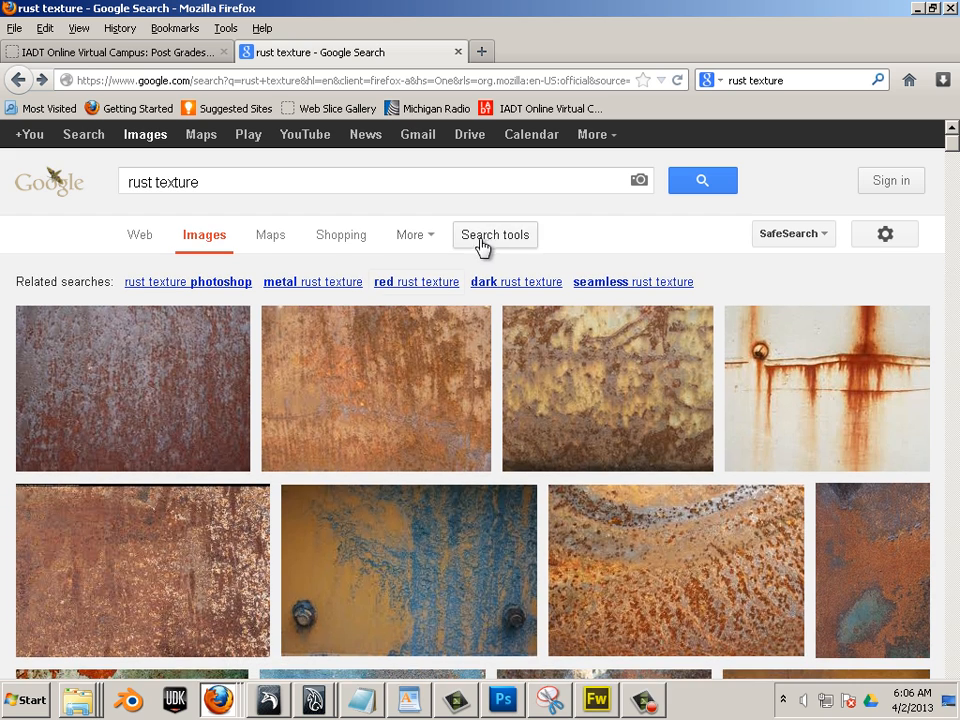
{"action": "left_click", "coordinate": [482, 242]}
{"action": "left_click", "coordinate": [230, 274]}
{"action": "mouse_move", "coordinate": [176, 413]}
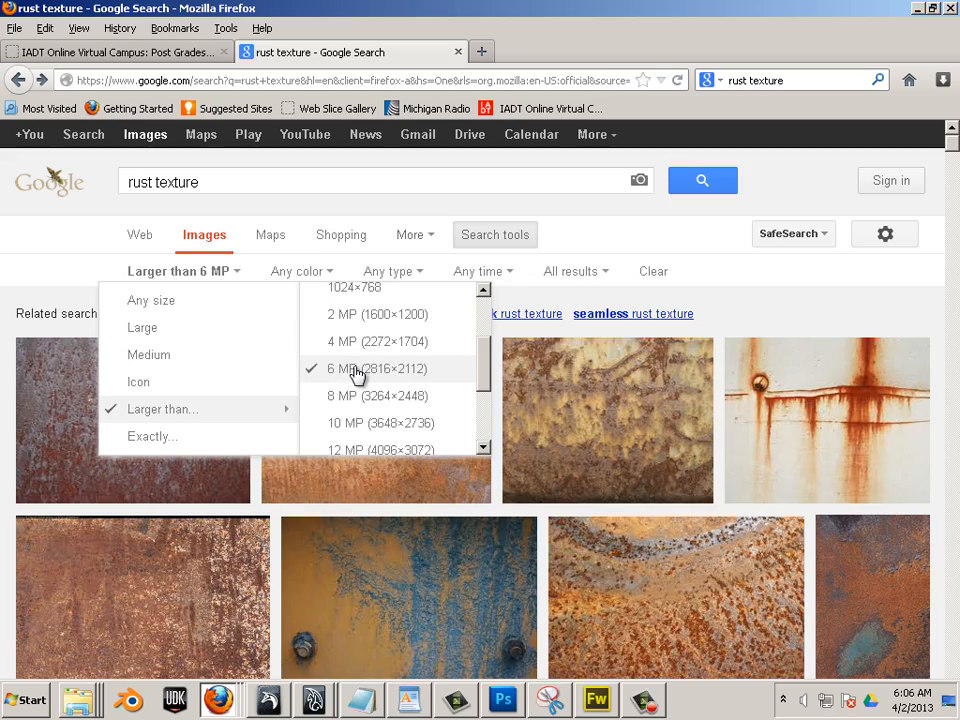
{"action": "left_click", "coordinate": [54, 311]}
Open the original image of the brown rust texture with blue patches from the results and copy it
{"action": "scroll", "coordinate": [75, 315], "scroll_direction": "down", "scroll_amount": 10}
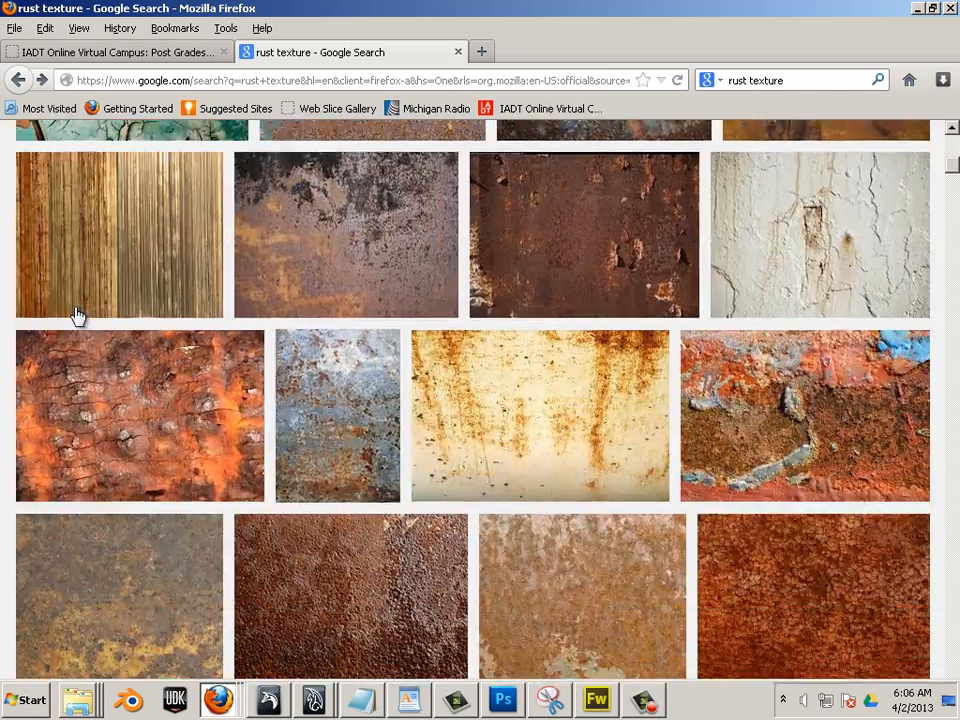
{"action": "scroll", "coordinate": [76, 315], "scroll_direction": "down", "scroll_amount": 10}
{"action": "left_click", "coordinate": [77, 314]}
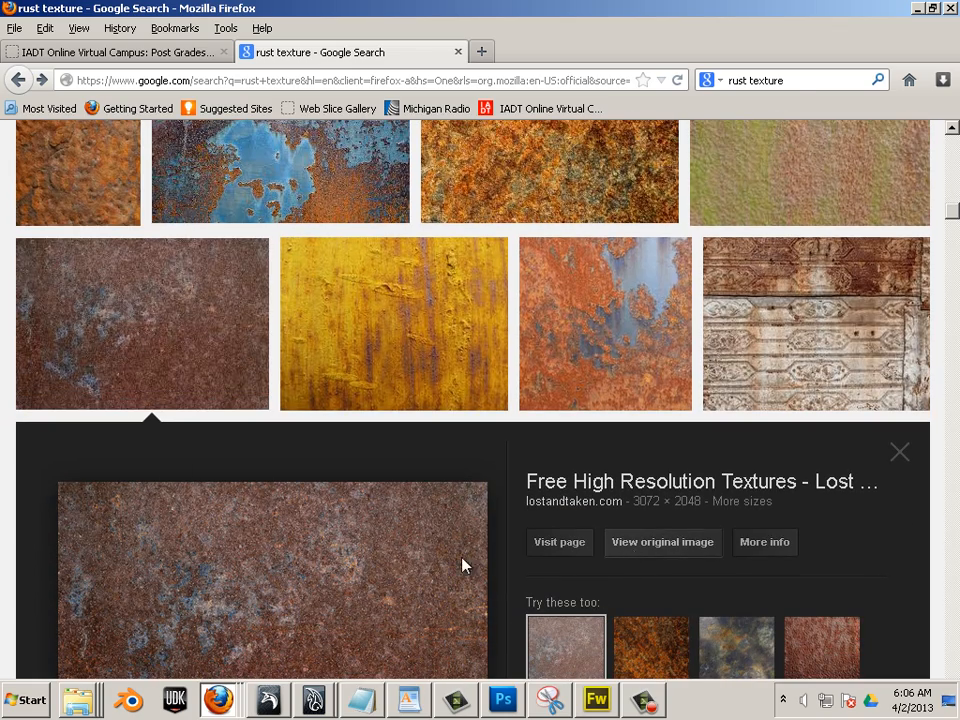
{"action": "left_click", "coordinate": [326, 563]}
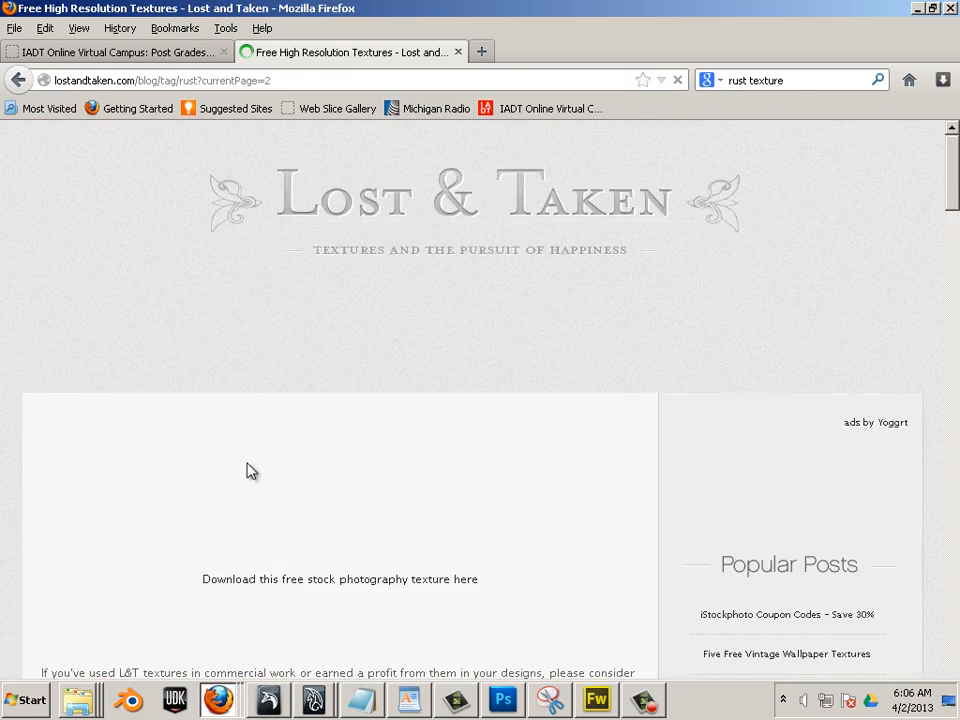
{"action": "left_click", "coordinate": [18, 80]}
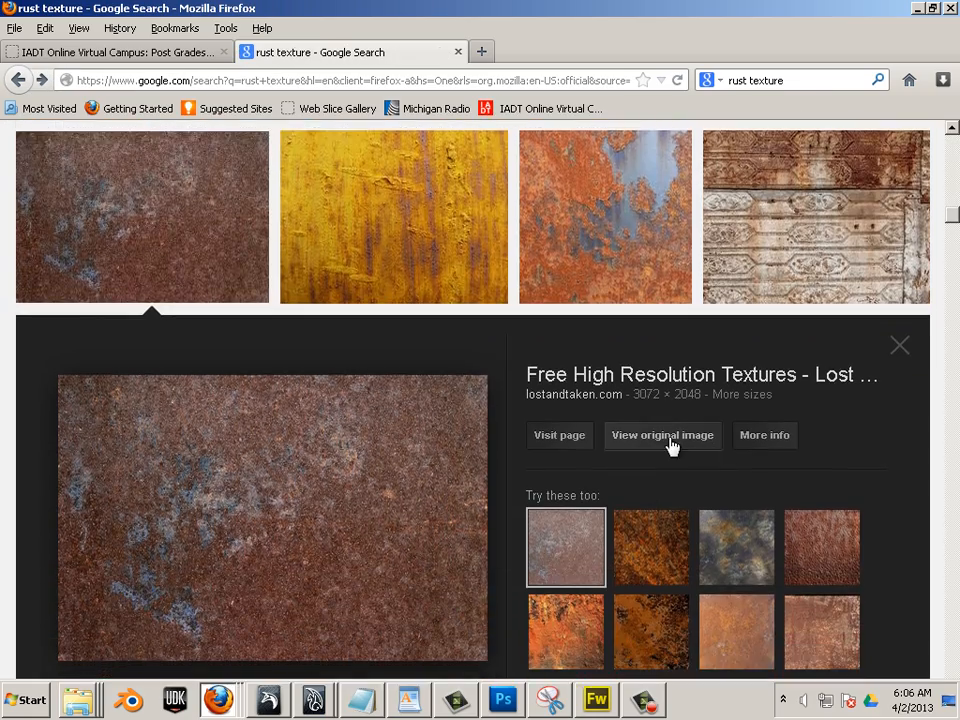
{"action": "left_click", "coordinate": [669, 444]}
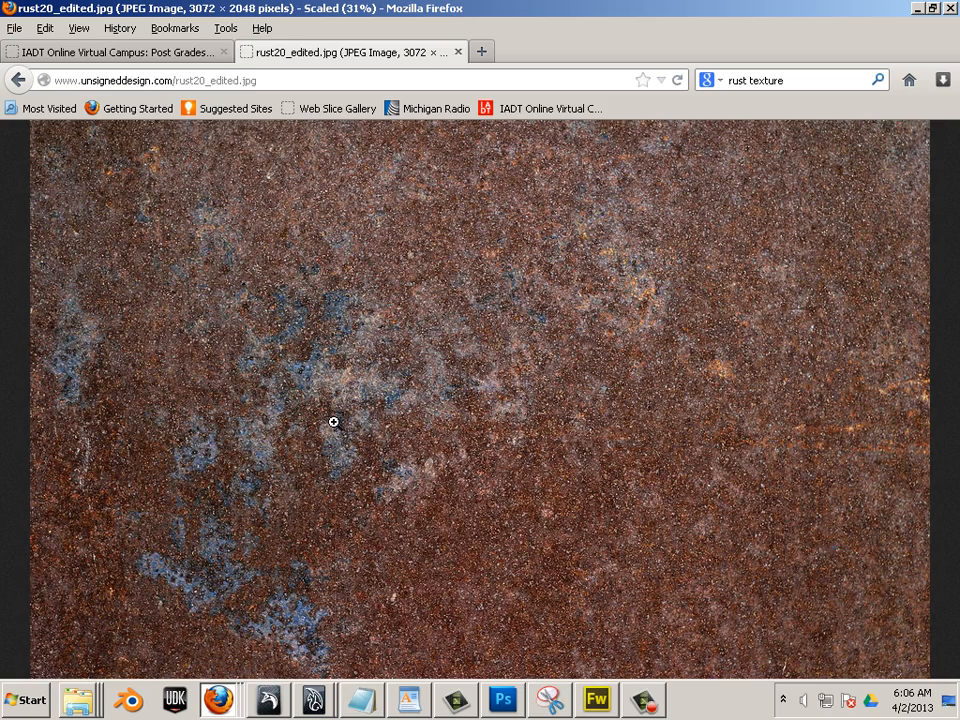
{"action": "right_click", "coordinate": [336, 424]}
{"action": "left_click", "coordinate": [397, 436]}
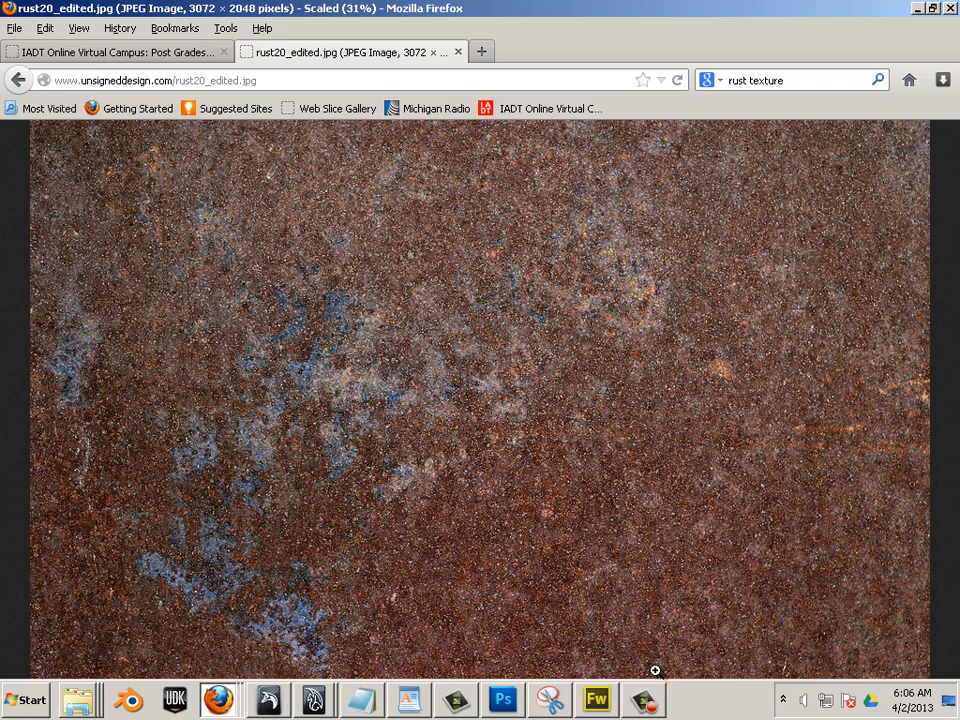
Switch to Photoshop, paste the brown rust texture into the blank document and position it to cover the canvas
{"action": "left_click", "coordinate": [503, 699]}
{"action": "left_click", "coordinate": [54, 42]}
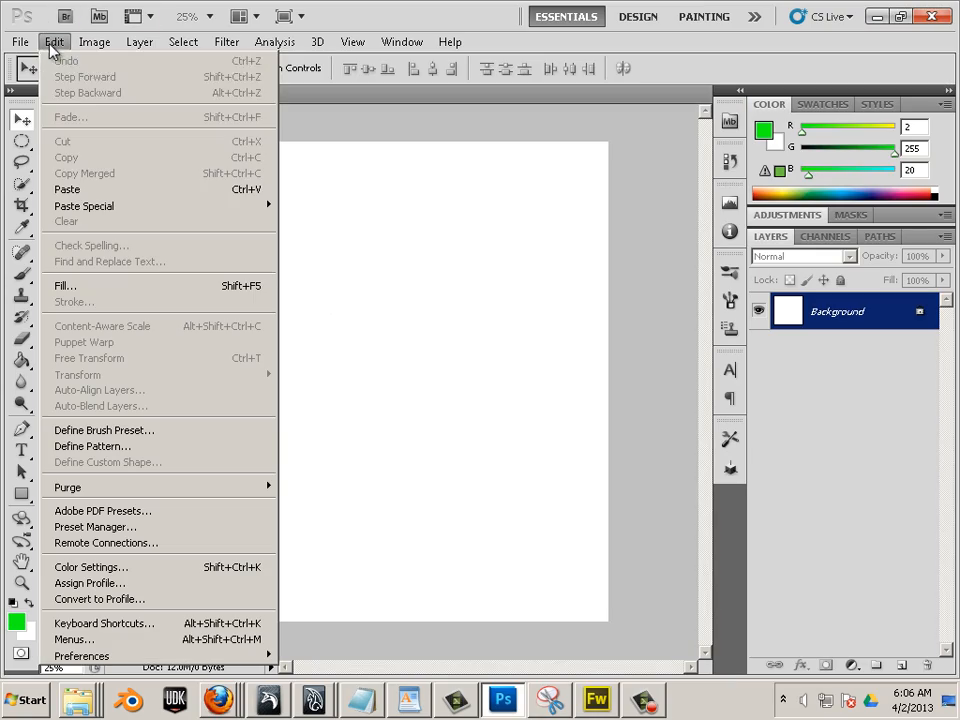
{"action": "left_click", "coordinate": [68, 189]}
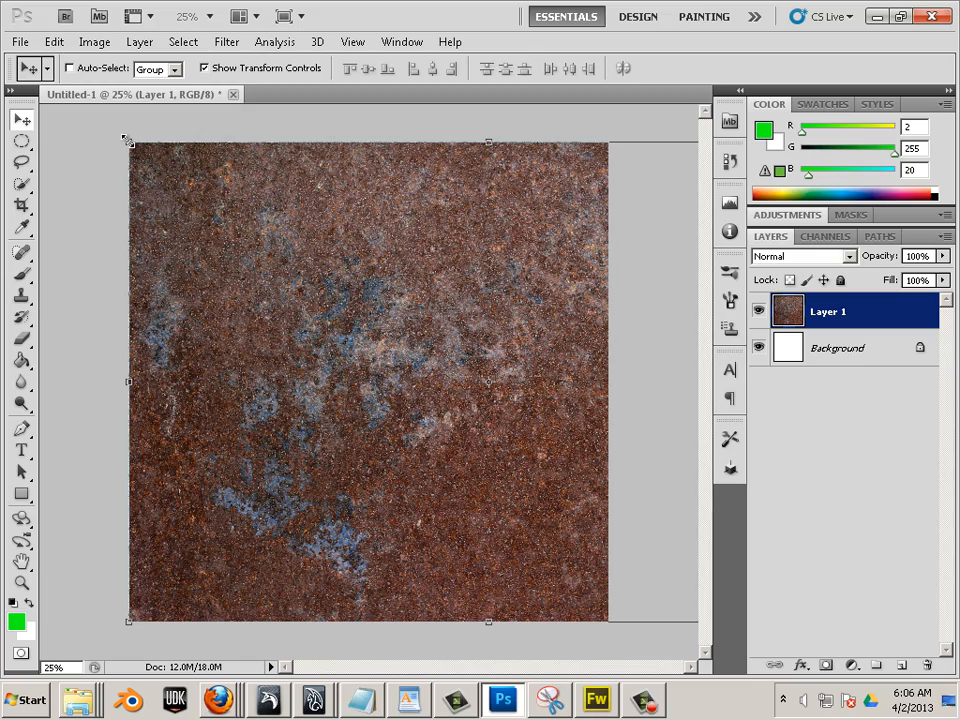
{"action": "left_click_drag", "start_coordinate": [155, 190], "coordinate": [344, 329]}
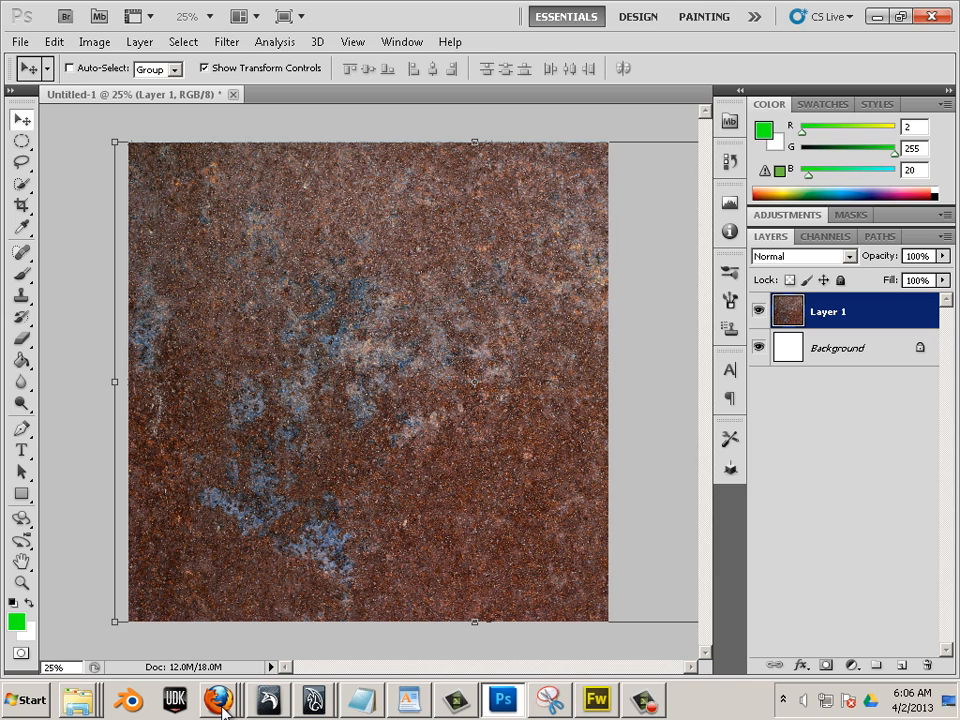
Switch back to Firefox and browse further down the rust texture results for a second texture
{"action": "left_click", "coordinate": [215, 661]}
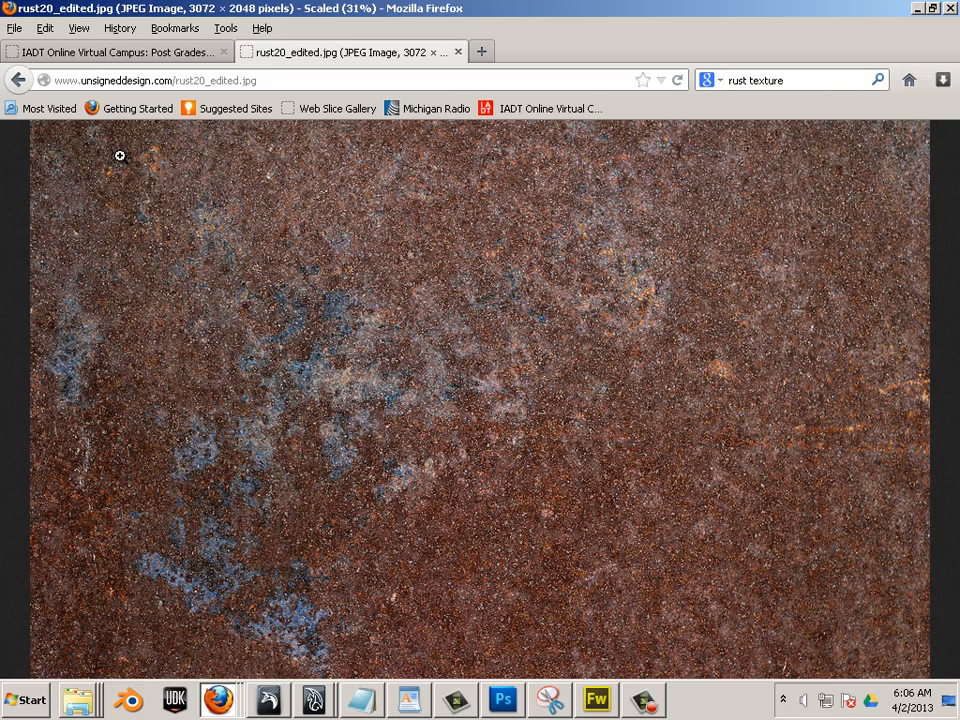
{"action": "left_click", "coordinate": [19, 80]}
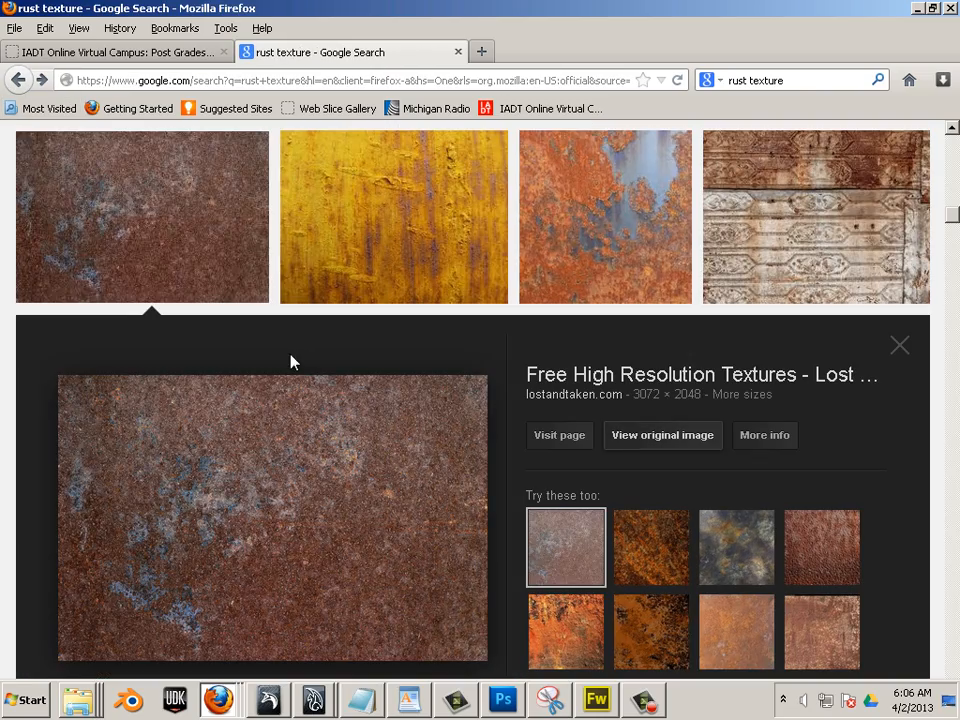
{"action": "scroll", "coordinate": [570, 530], "scroll_direction": "down", "scroll_amount": 3}
{"action": "scroll", "coordinate": [586, 543], "scroll_direction": "down", "scroll_amount": 1}
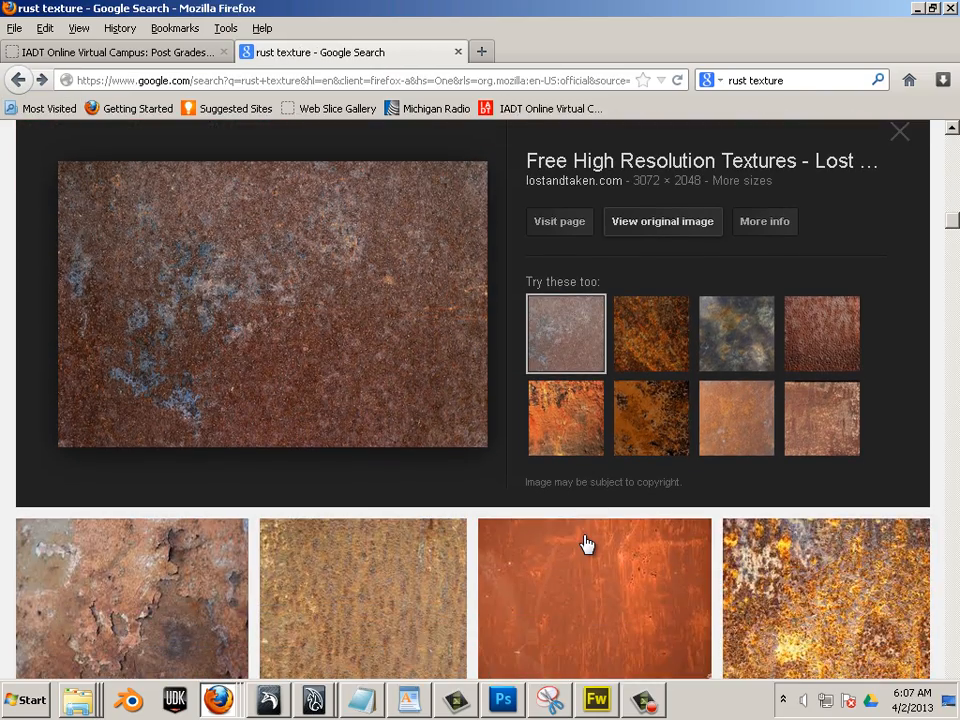
{"action": "scroll", "coordinate": [586, 543], "scroll_direction": "down", "scroll_amount": 2}
{"action": "scroll", "coordinate": [586, 543], "scroll_direction": "down", "scroll_amount": 6}
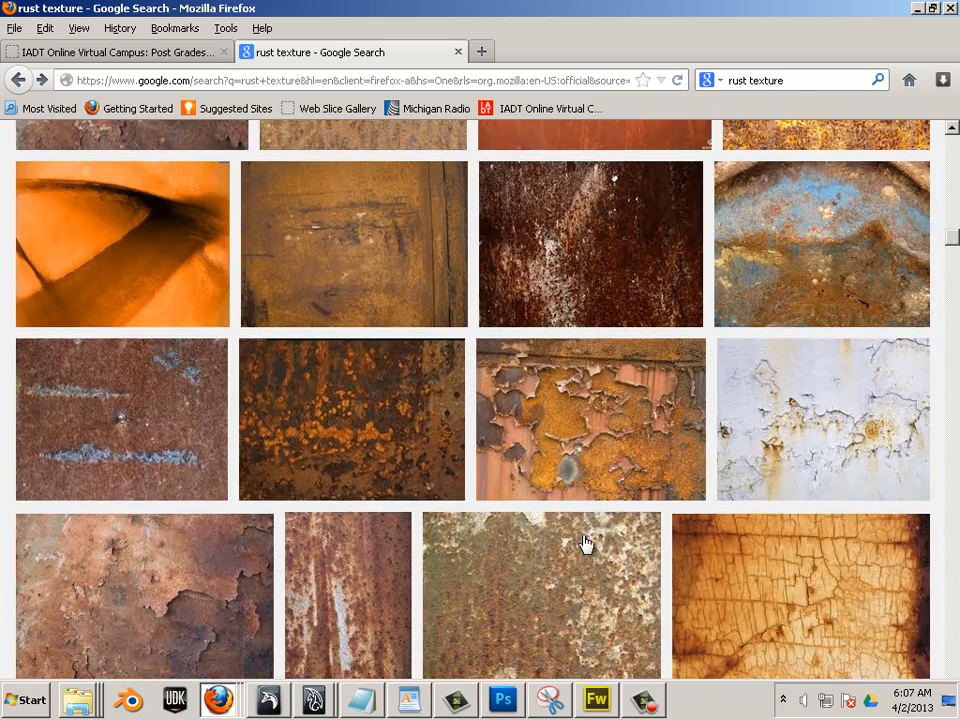
{"action": "scroll", "coordinate": [583, 543], "scroll_direction": "down", "scroll_amount": 6}
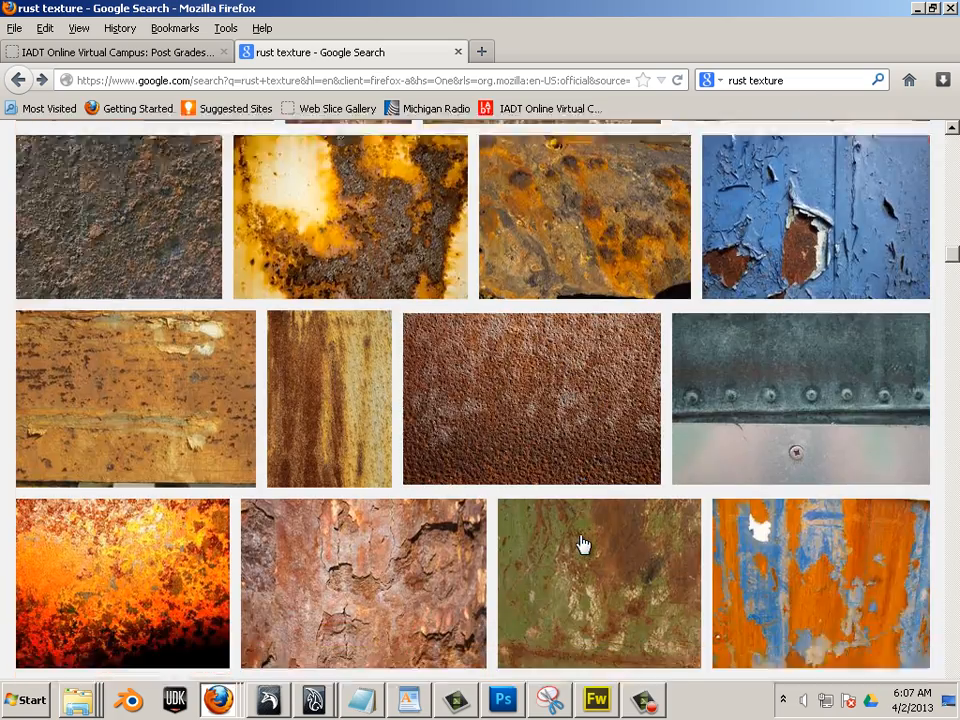
{"action": "scroll", "coordinate": [583, 543], "scroll_direction": "down", "scroll_amount": 8}
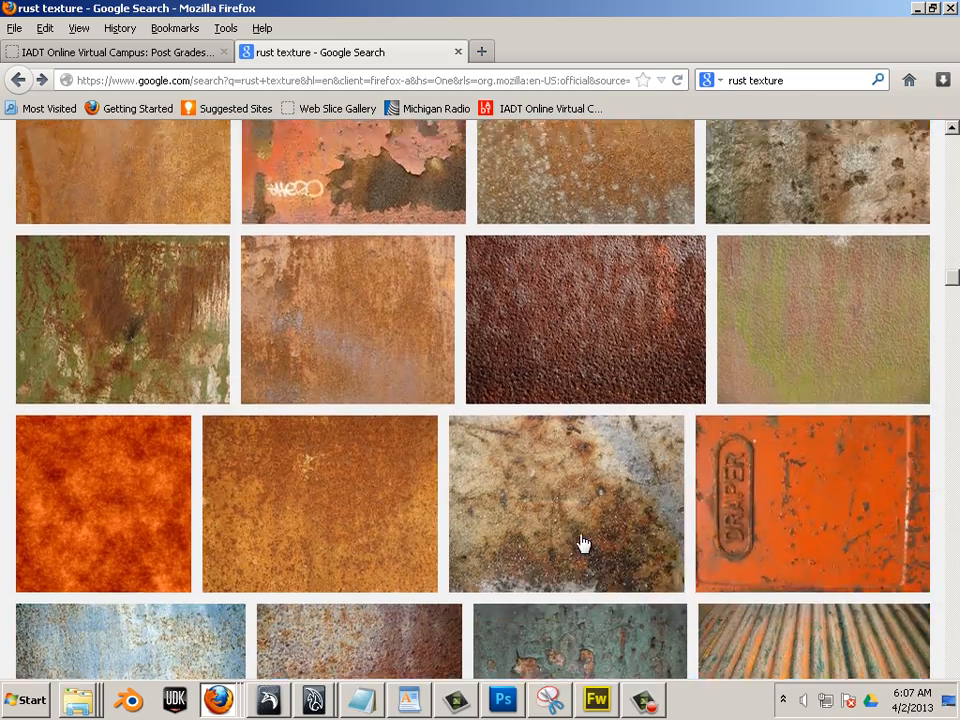
{"action": "scroll", "coordinate": [583, 543], "scroll_direction": "down", "scroll_amount": 8}
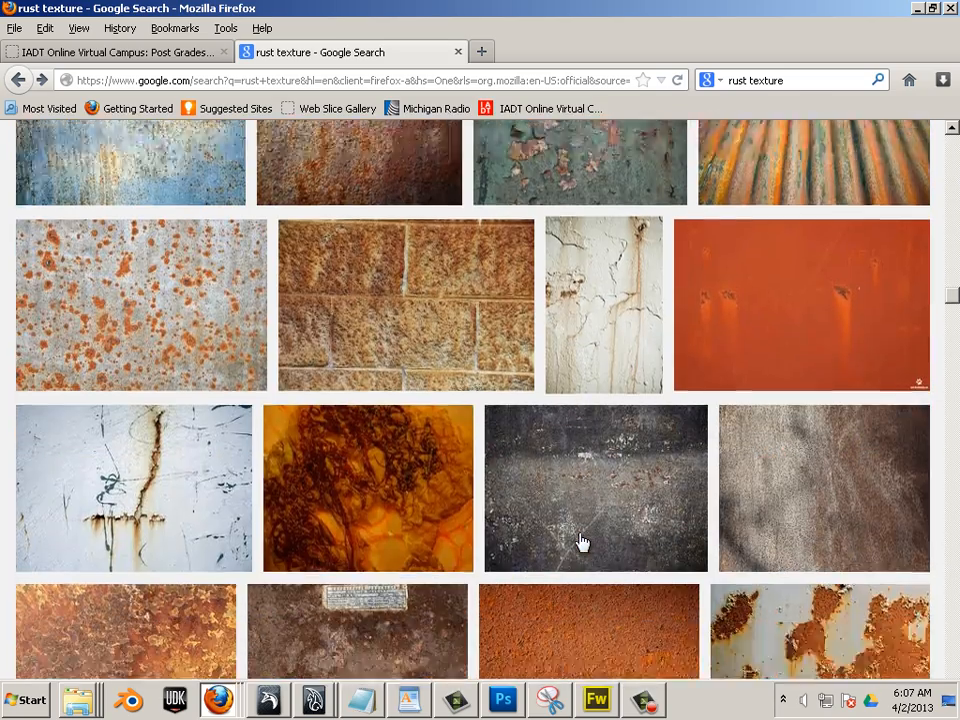
{"action": "scroll", "coordinate": [583, 541], "scroll_direction": "down", "scroll_amount": 8}
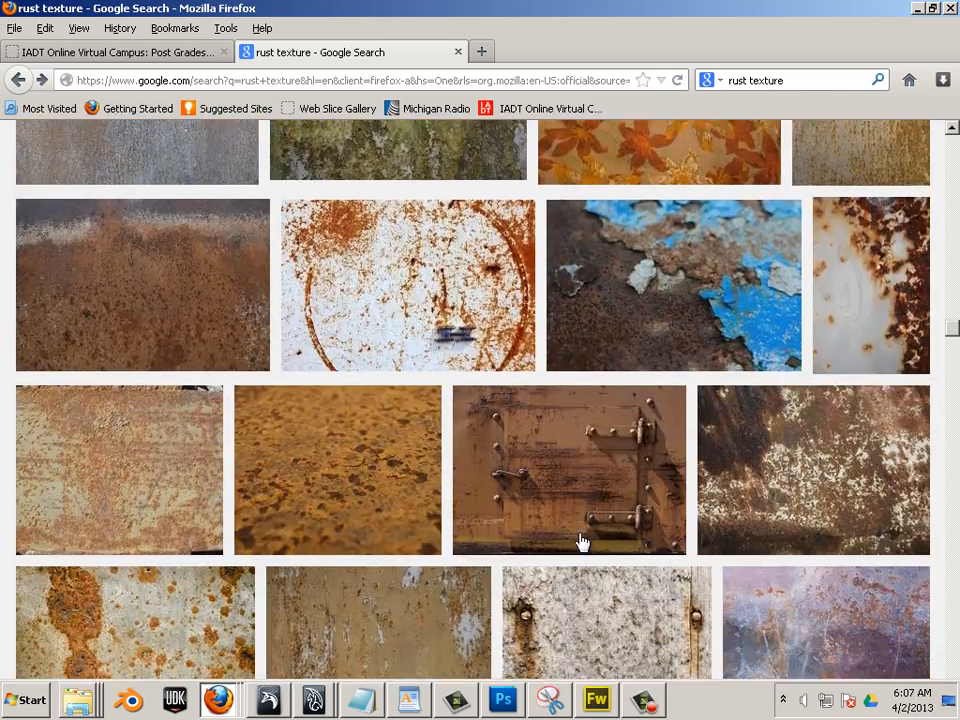
{"action": "scroll", "coordinate": [581, 541], "scroll_direction": "down", "scroll_amount": 2}
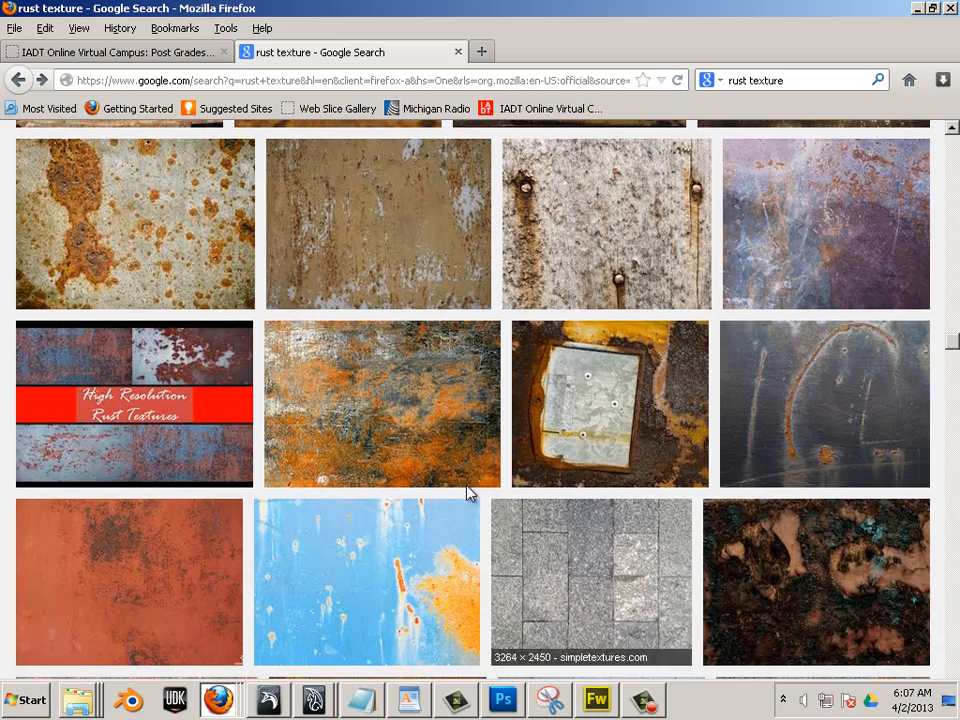
Open the original image of the scratched orange and grey rust texture and copy it
{"action": "left_click", "coordinate": [330, 431]}
{"action": "left_click", "coordinate": [645, 394]}
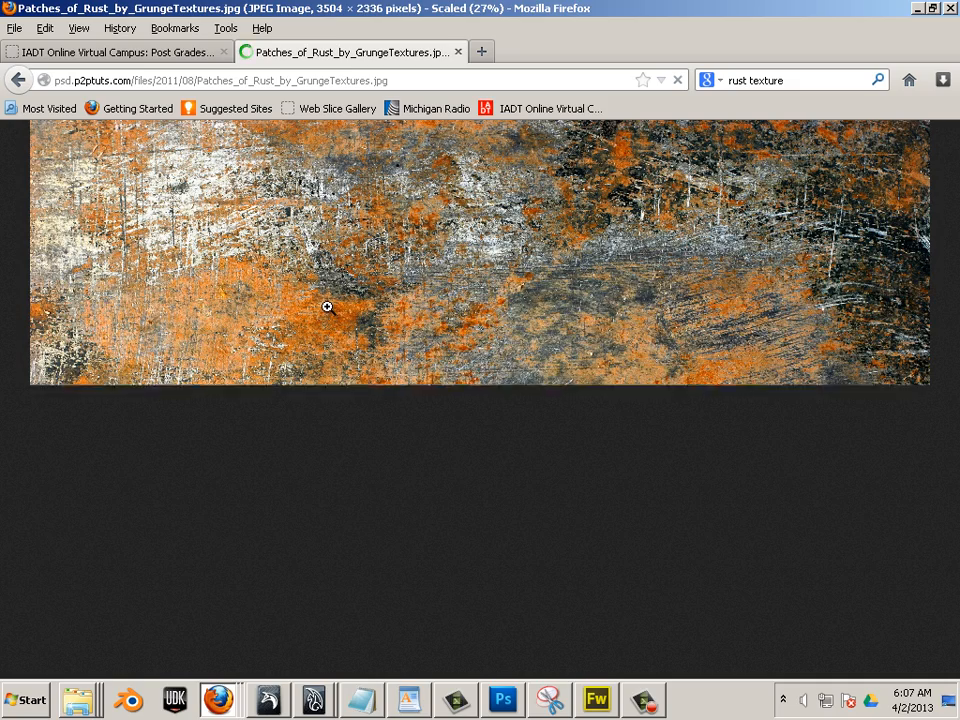
{"action": "right_click", "coordinate": [333, 312]}
{"action": "left_click", "coordinate": [370, 339]}
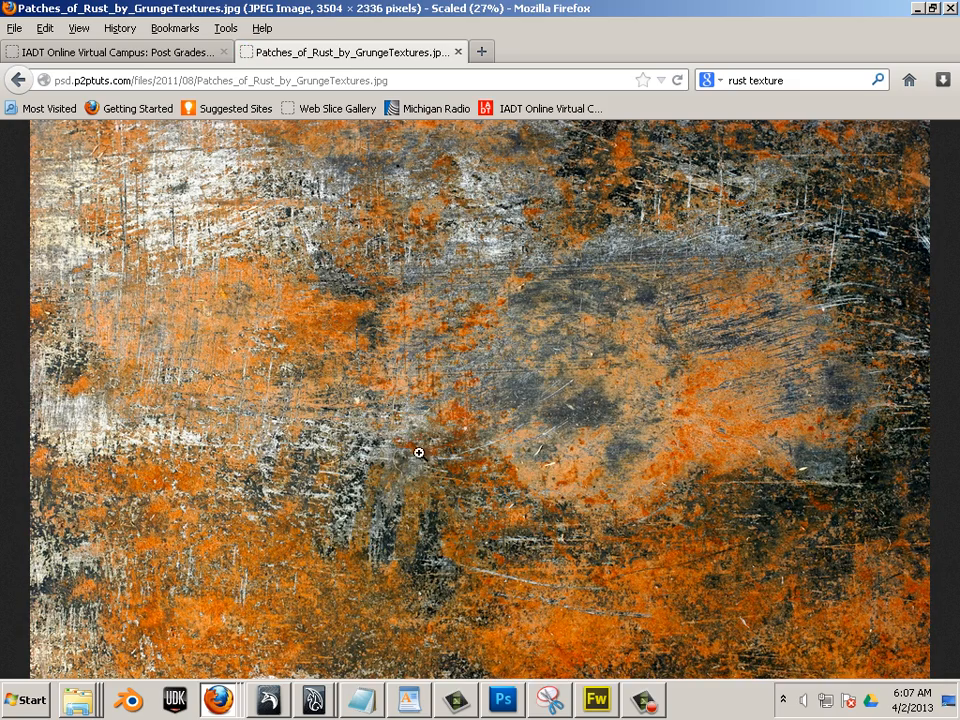
Switch to Photoshop and paste the orange rust texture as a new layer above the brown one
{"action": "key", "text": "alt+Tab"}
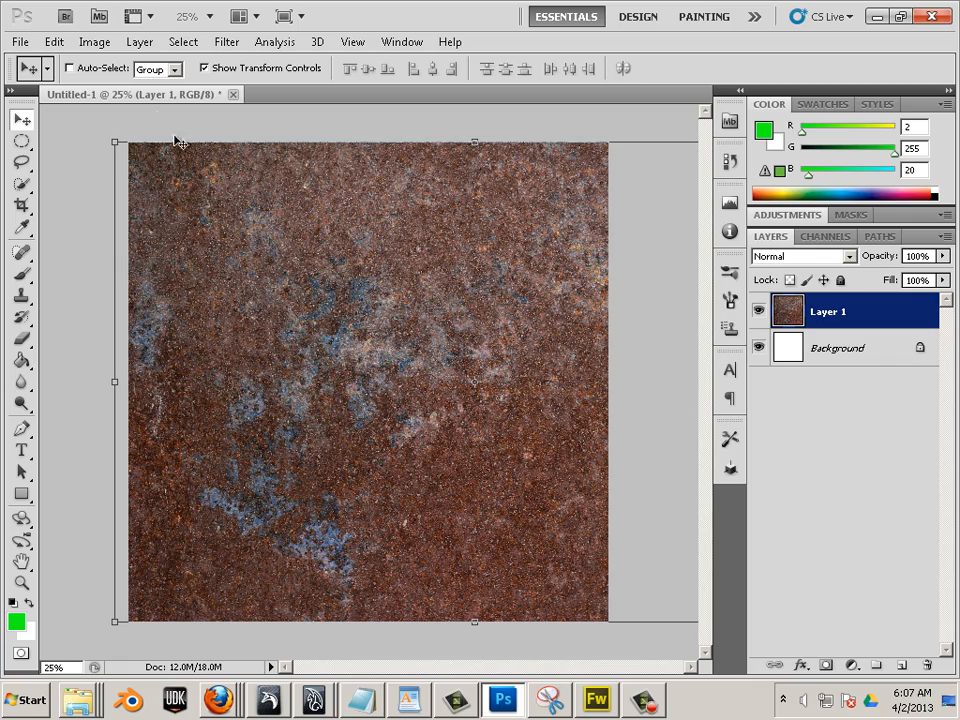
{"action": "left_click", "coordinate": [54, 41]}
{"action": "left_click", "coordinate": [100, 189]}
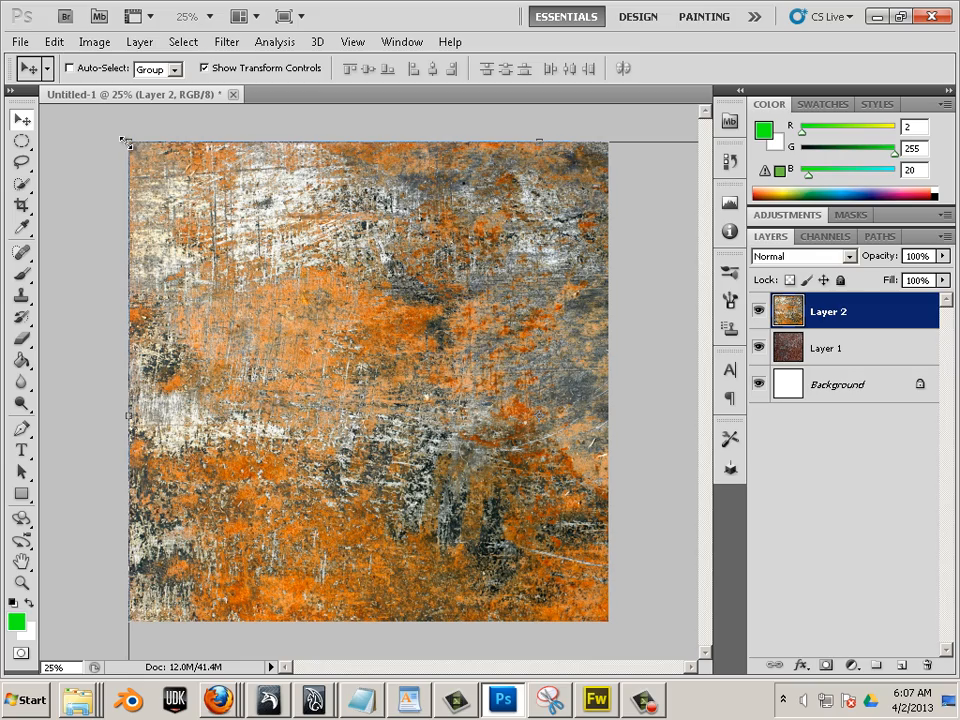
Scale the orange rust layer to 52.40%, move it fully inside the canvas and apply the transformation
{"action": "left_click_drag", "start_coordinate": [125, 140], "coordinate": [197, 493]}
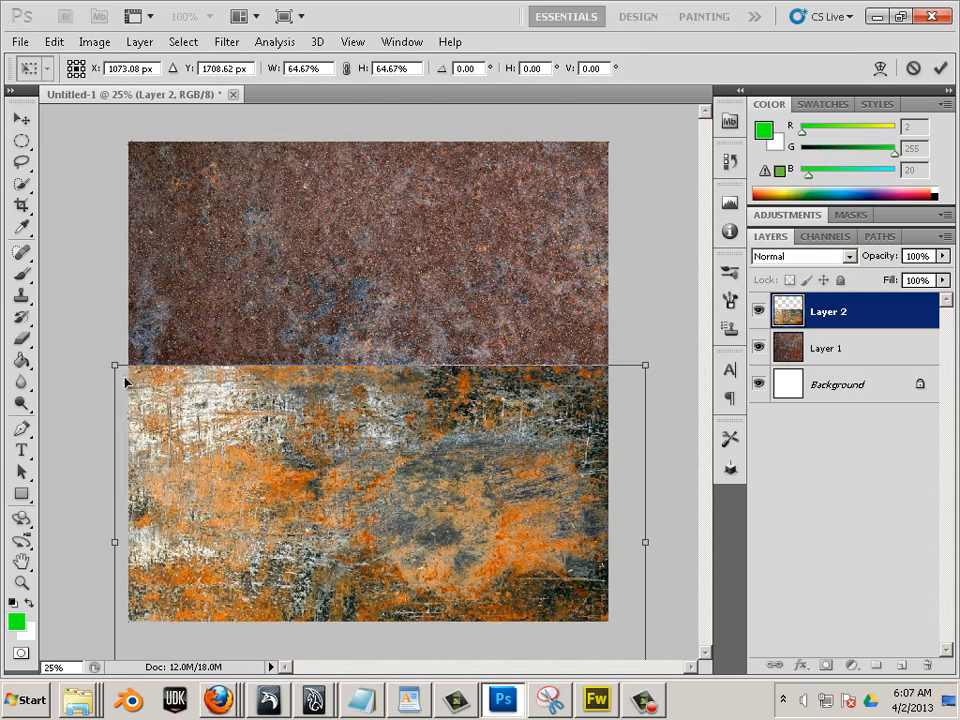
{"action": "left_click_drag", "start_coordinate": [113, 361], "coordinate": [210, 433]}
{"action": "left_click_drag", "start_coordinate": [331, 496], "coordinate": [268, 273]}
{"action": "left_click", "coordinate": [21, 118]}
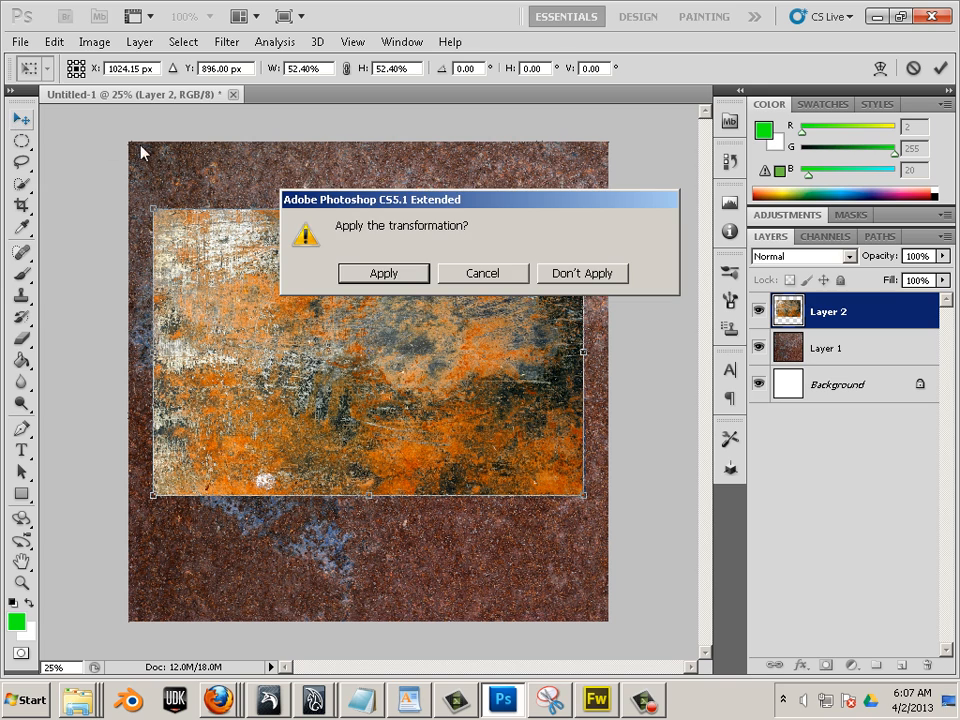
{"action": "left_click", "coordinate": [377, 268]}
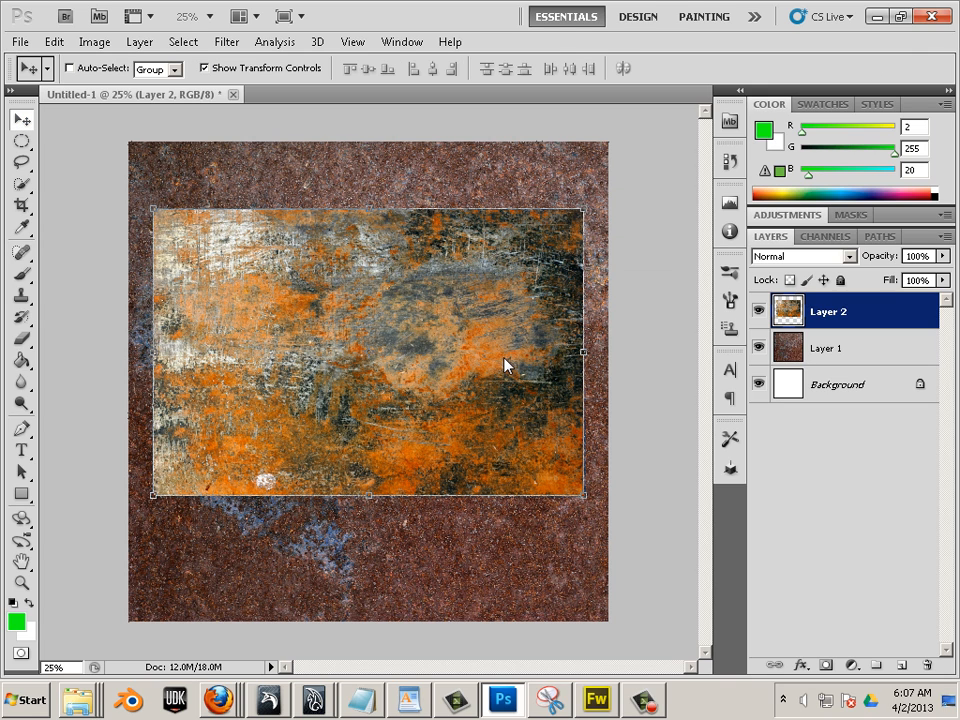
With Layer 1 hidden, align Layer 2 to the canvas's upper-left corner and place an overlapping duplicate of it below
{"action": "left_click", "coordinate": [757, 348]}
{"action": "left_click_drag", "start_coordinate": [463, 345], "coordinate": [438, 293]}
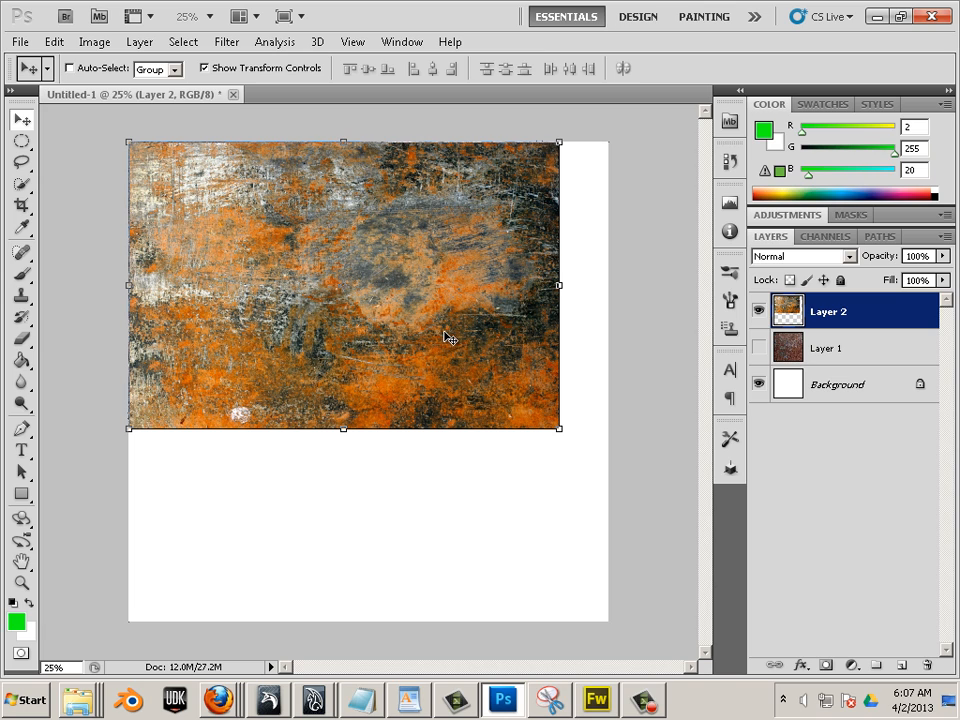
{"action": "left_click_drag", "start_coordinate": [441, 329], "coordinate": [438, 554]}
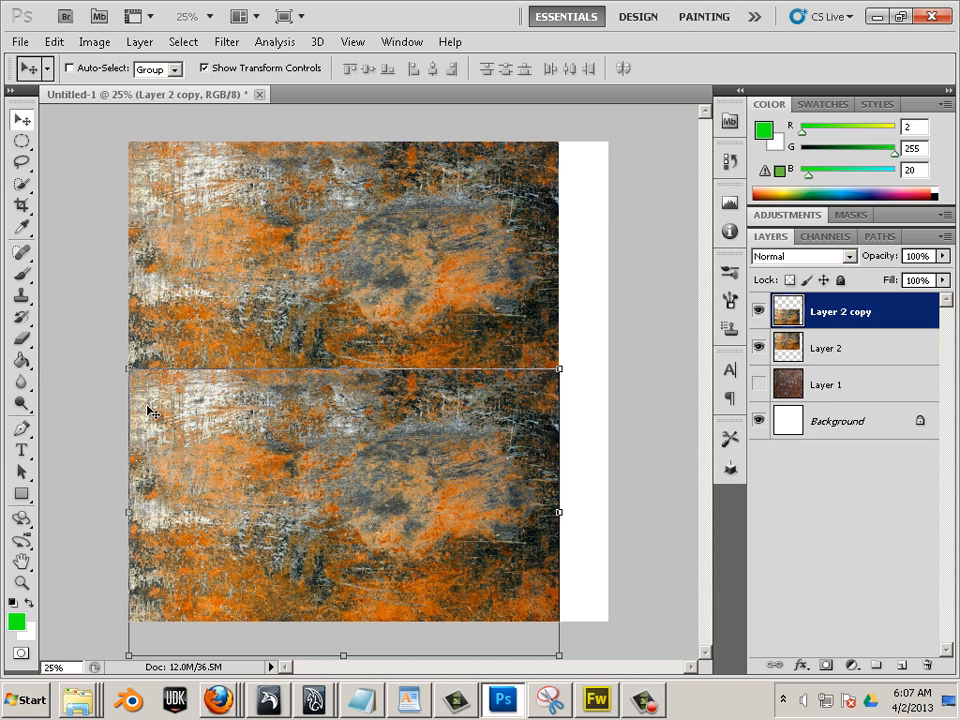
Set up the Eraser with the 17 px spatter brush tip and enlarge it to 90 px in the brush settings
{"action": "left_click", "coordinate": [22, 339]}
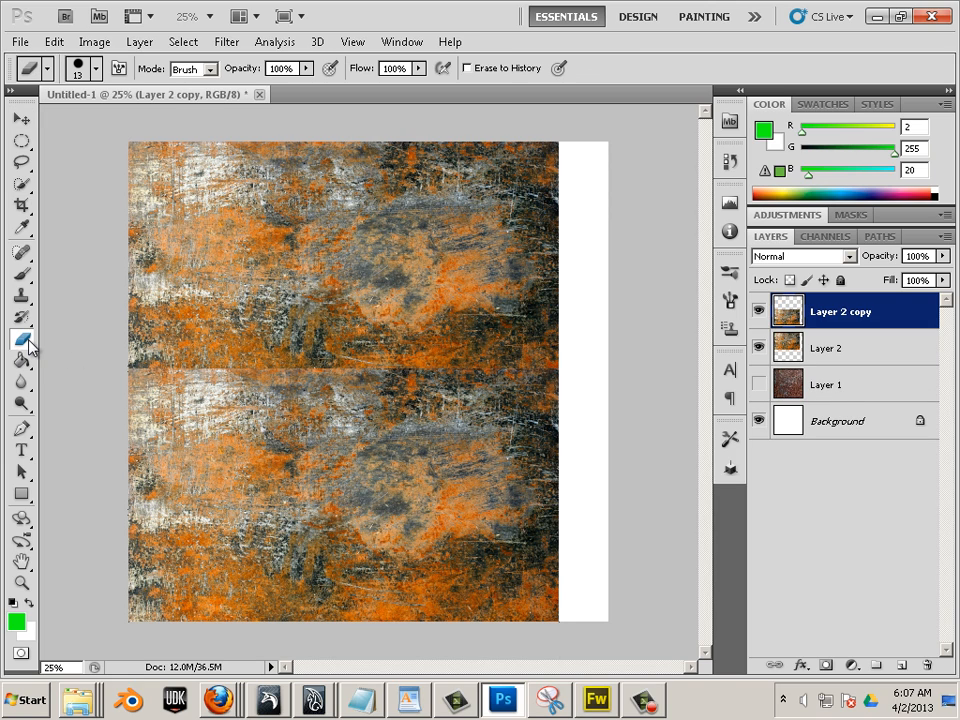
{"action": "left_click", "coordinate": [97, 69]}
{"action": "scroll", "coordinate": [200, 250], "scroll_direction": "down", "scroll_amount": 1}
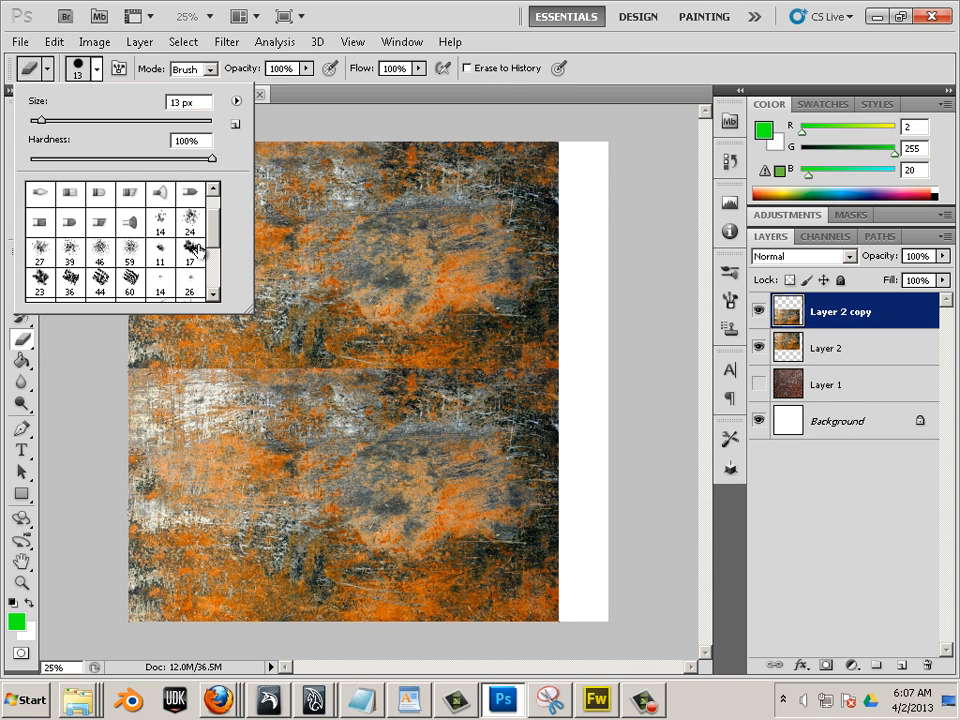
{"action": "left_click", "coordinate": [187, 254]}
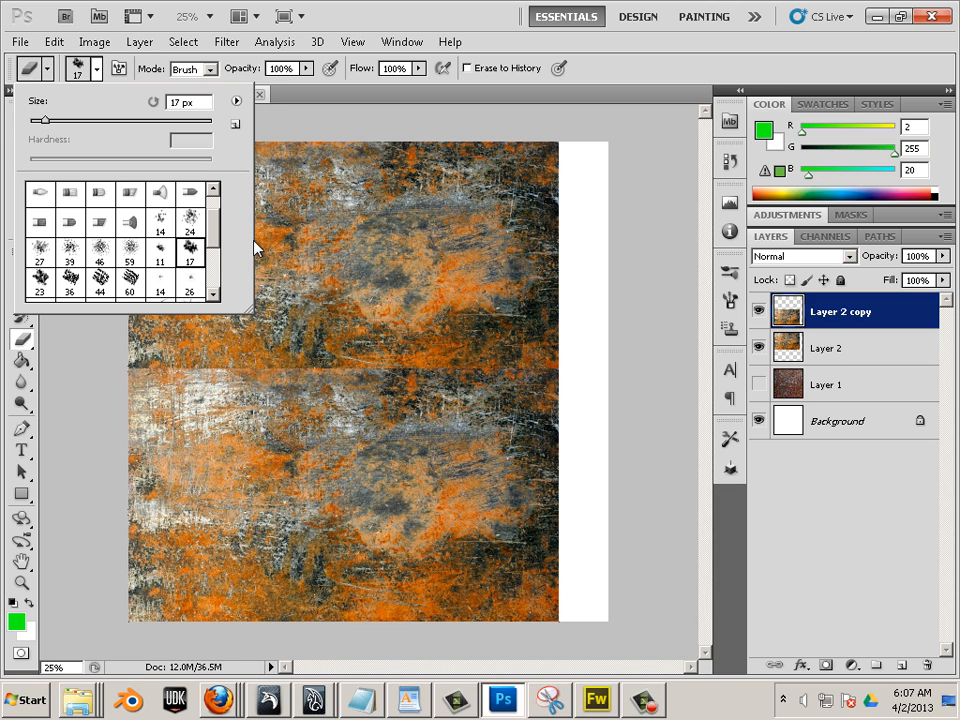
{"action": "left_click", "coordinate": [398, 41]}
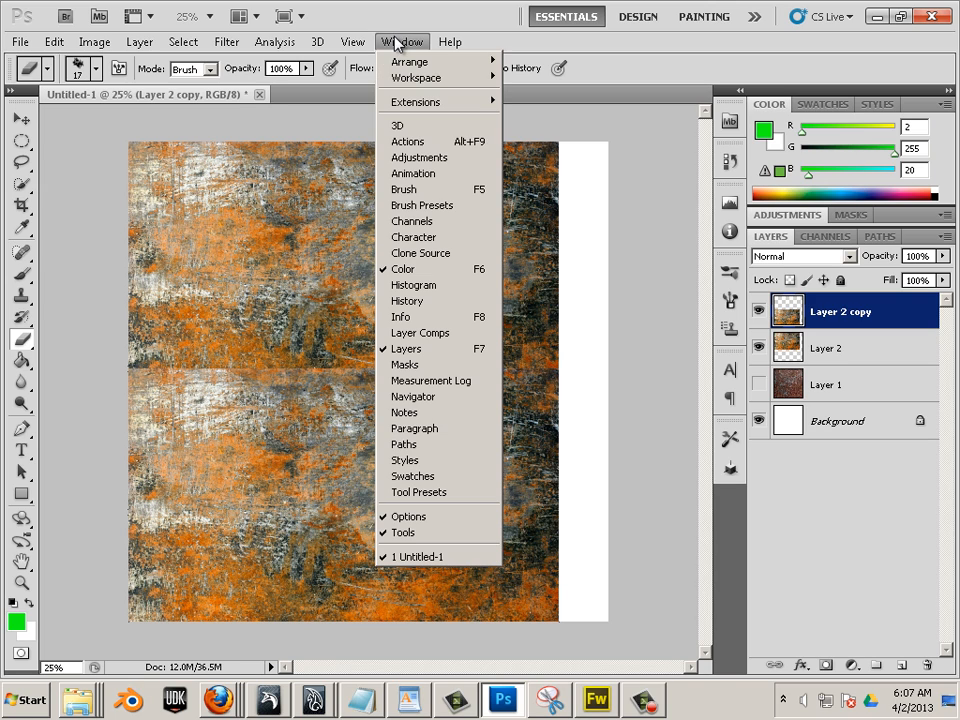
{"action": "left_click", "coordinate": [405, 189]}
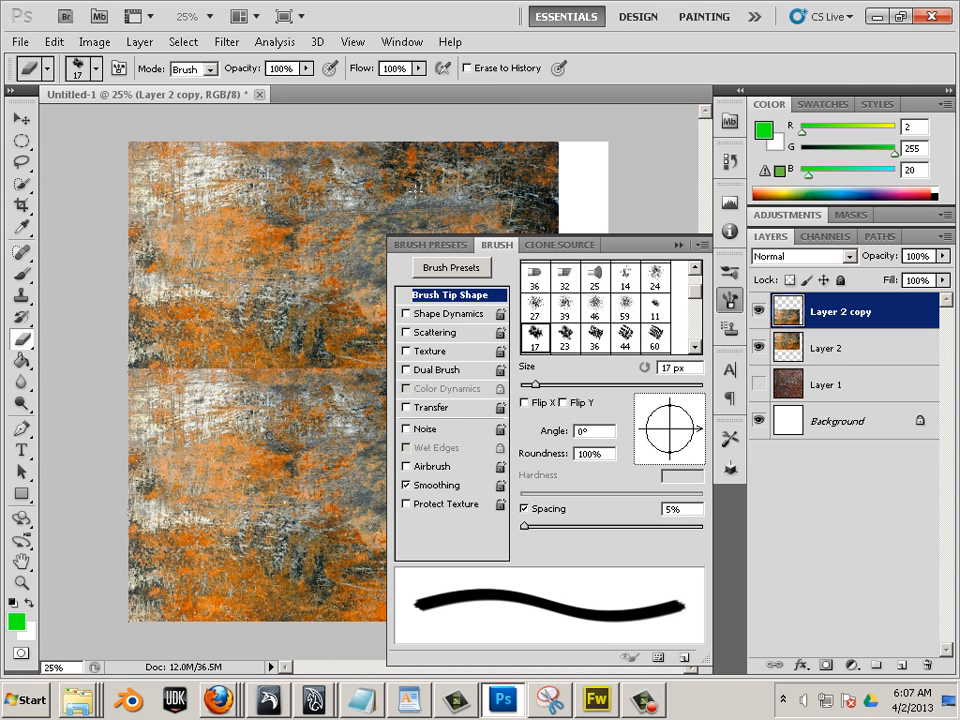
{"action": "left_click", "coordinate": [444, 316]}
{"action": "left_click_drag", "start_coordinate": [525, 412], "coordinate": [714, 401]}
{"action": "left_click", "coordinate": [678, 245]}
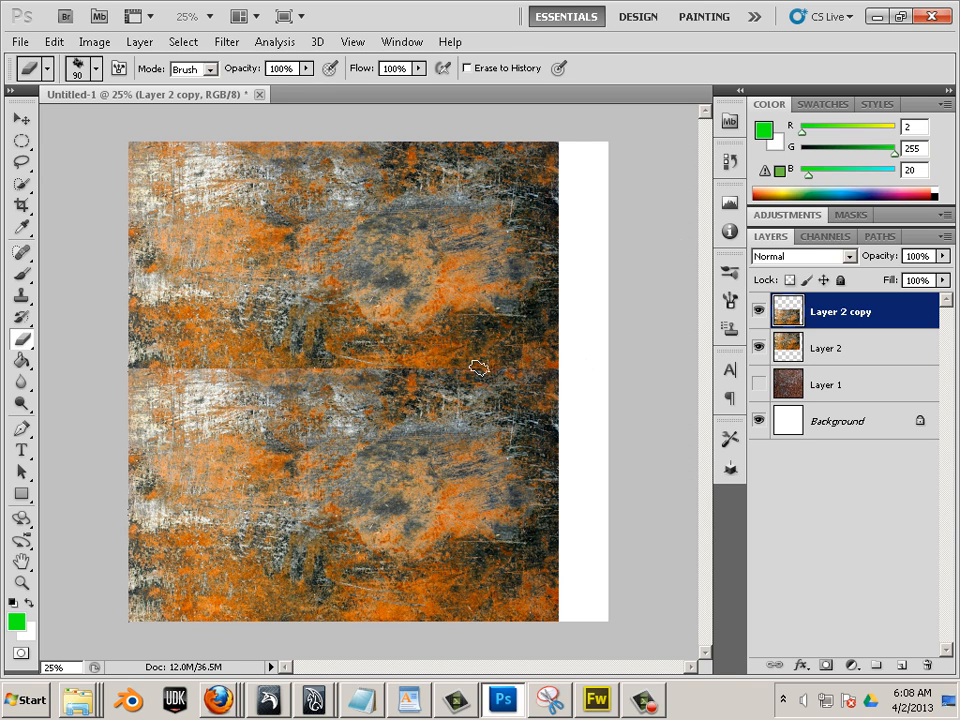
Erase Layer 2 copy's hard upper edge with a 600 px eraser and shift the layer up to the canvas's lower edge
{"action": "key", "text": "]"}
{"action": "key", "text": "]"}
{"action": "key", "text": "]"}
{"action": "key", "text": "]"}
{"action": "key", "text": "]"}
{"action": "key", "text": "]"}
{"action": "key", "text": "]"}
{"action": "key", "text": "]"}
{"action": "key", "text": "]"}
{"action": "key", "text": "]"}
{"action": "key", "text": "]"}
{"action": "key", "text": "]"}
{"action": "key", "text": "["}
{"action": "key", "text": "["}
{"action": "left_click_drag", "start_coordinate": [530, 353], "coordinate": [250, 356]}
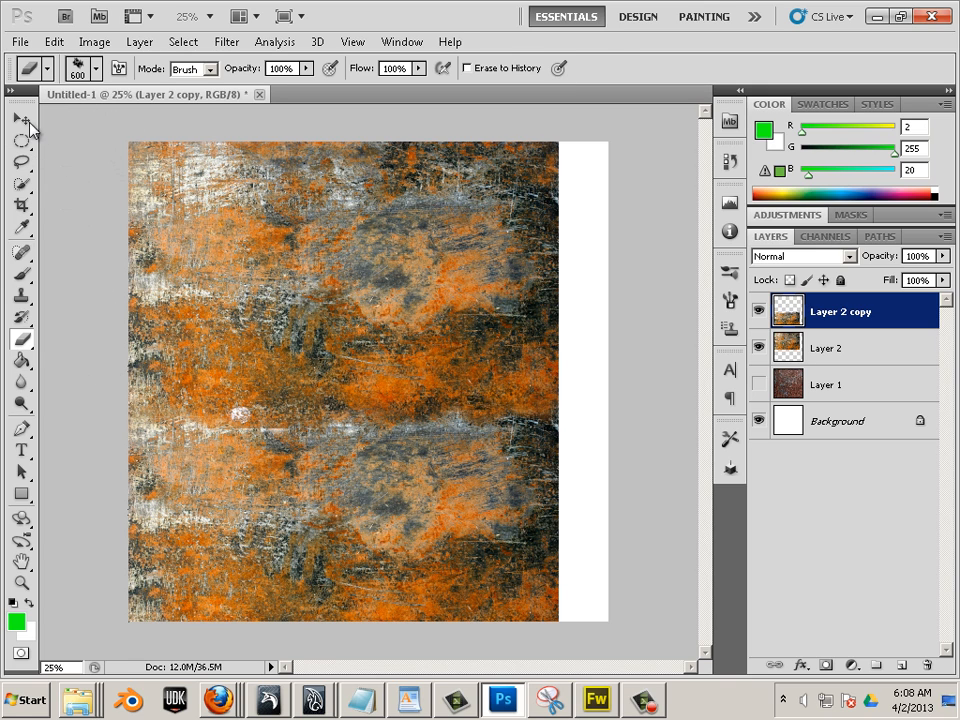
{"action": "left_click", "coordinate": [30, 123]}
{"action": "left_click_drag", "start_coordinate": [280, 468], "coordinate": [281, 435]}
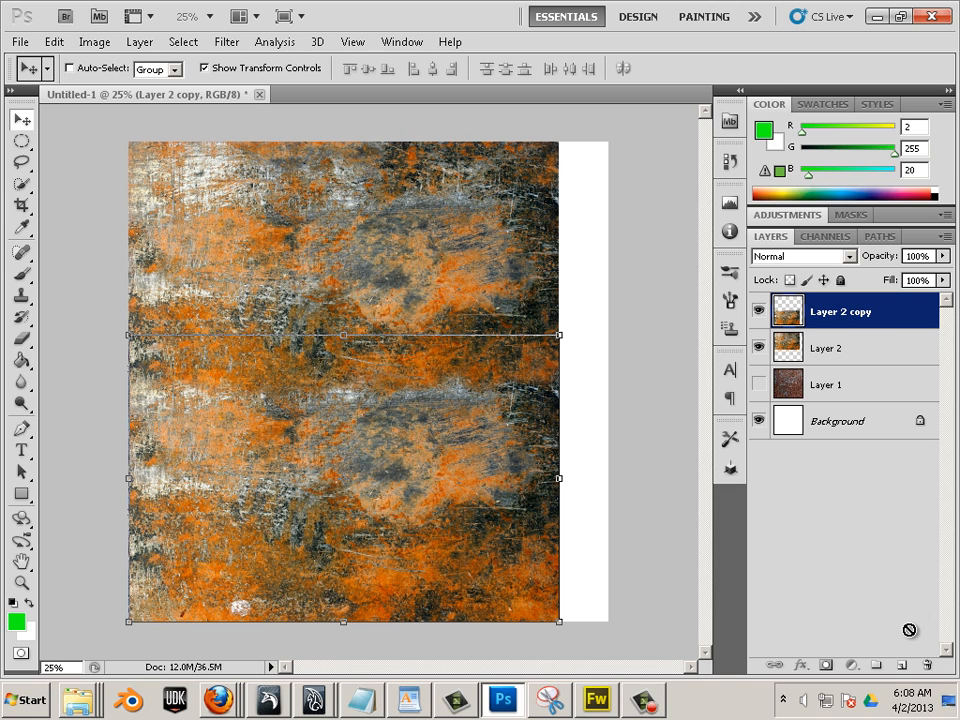
Duplicate Layer 2 copy, place the duplicate over the middle of the canvas and erase its hard outer edges
{"action": "left_click_drag", "start_coordinate": [900, 664], "coordinate": [900, 664]}
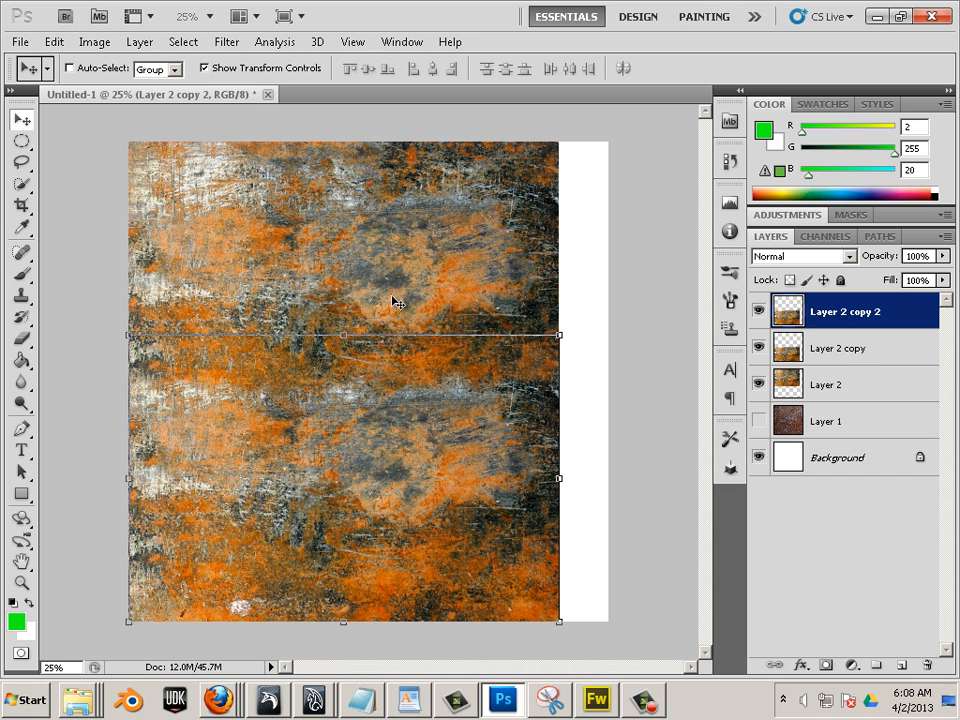
{"action": "left_click_drag", "start_coordinate": [261, 384], "coordinate": [270, 256]}
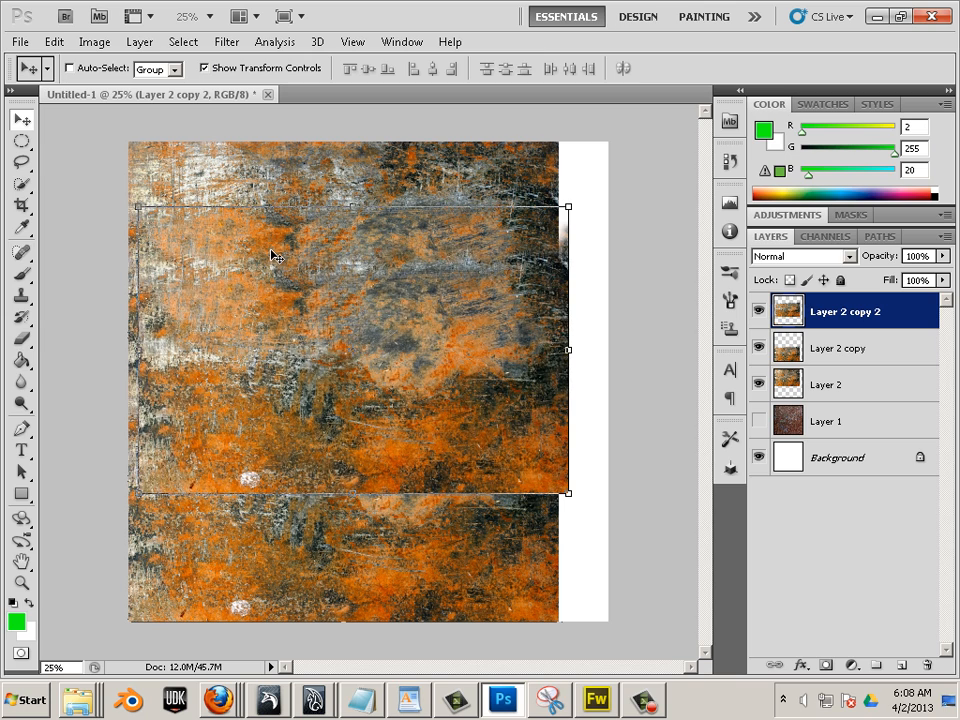
{"action": "left_click", "coordinate": [21, 338]}
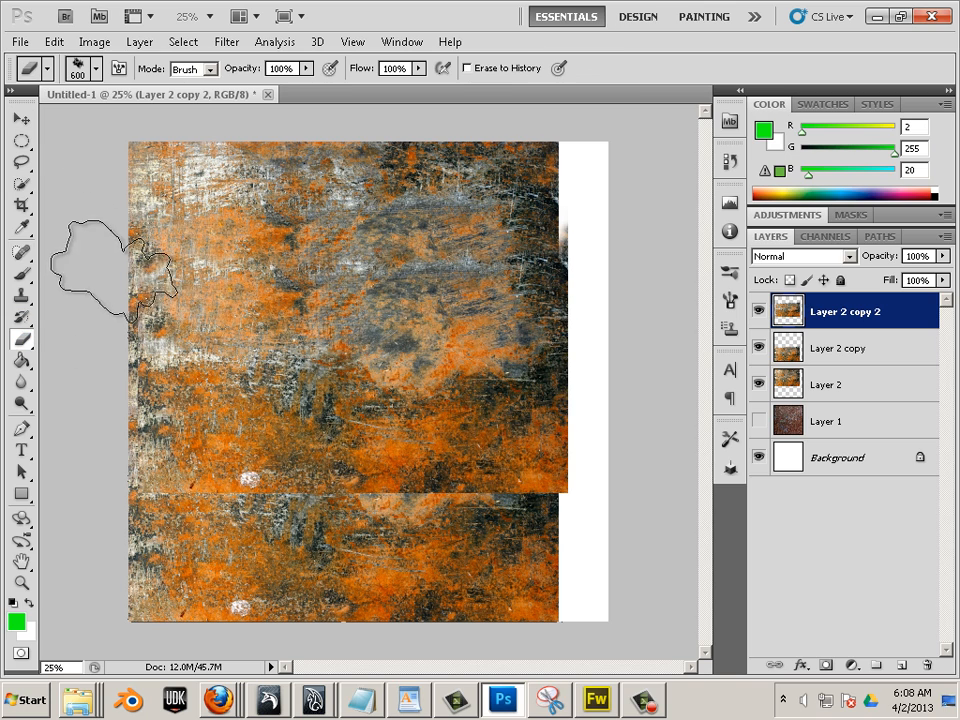
{"action": "mouse_move", "coordinate": [96, 459]}
{"action": "left_mouse_down"}
{"action": "mouse_move", "coordinate": [241, 517]}
{"action": "mouse_move", "coordinate": [402, 545]}
{"action": "mouse_move", "coordinate": [538, 548]}
{"action": "mouse_move", "coordinate": [561, 533]}
{"action": "mouse_move", "coordinate": [370, 530]}
{"action": "mouse_move", "coordinate": [385, 540]}
{"action": "mouse_move", "coordinate": [534, 501]}
{"action": "mouse_move", "coordinate": [582, 452]}
{"action": "mouse_move", "coordinate": [574, 268]}
{"action": "mouse_move", "coordinate": [568, 225]}
{"action": "left_mouse_up"}
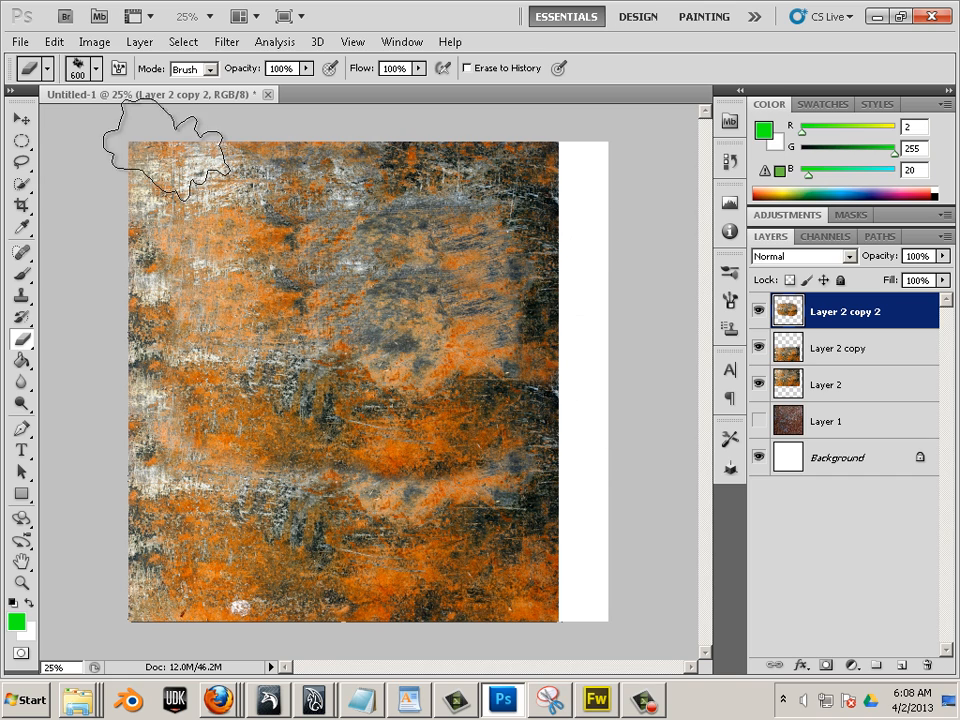
Rotate Layer 2 copy 2 by -90° over the canvas's upper-right area, covering the white strip there, and apply the transformation
{"action": "left_click", "coordinate": [21, 118]}
{"action": "mouse_move", "coordinate": [349, 341]}
{"action": "left_mouse_down"}
{"action": "mouse_move", "coordinate": [509, 217]}
{"action": "mouse_move", "coordinate": [363, 325]}
{"action": "left_mouse_up"}
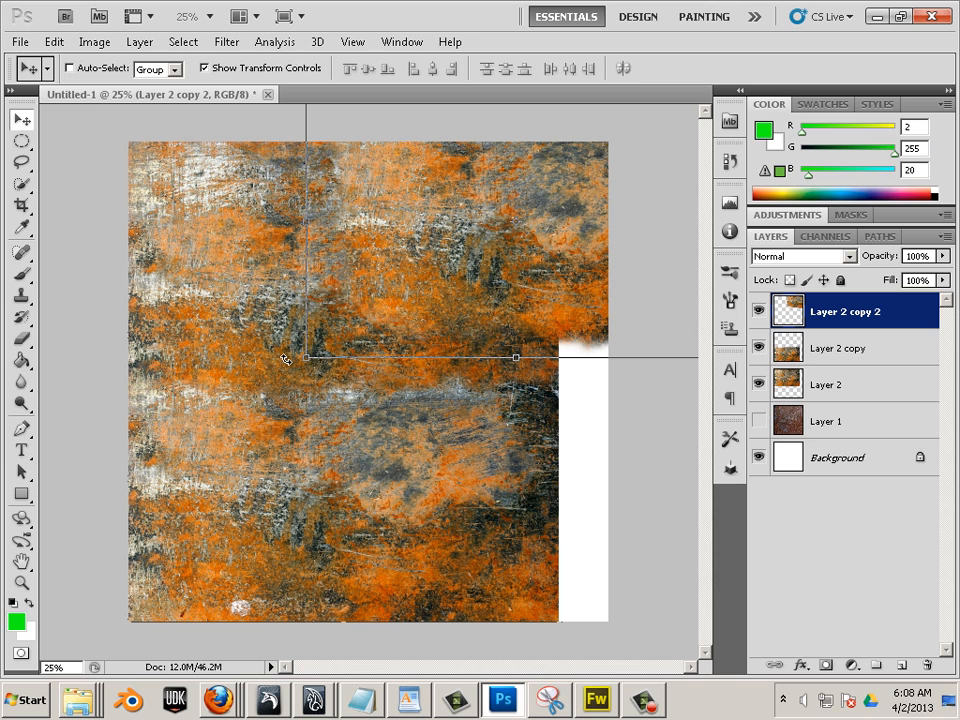
{"action": "left_click_drag", "start_coordinate": [285, 359], "coordinate": [475, 495]}
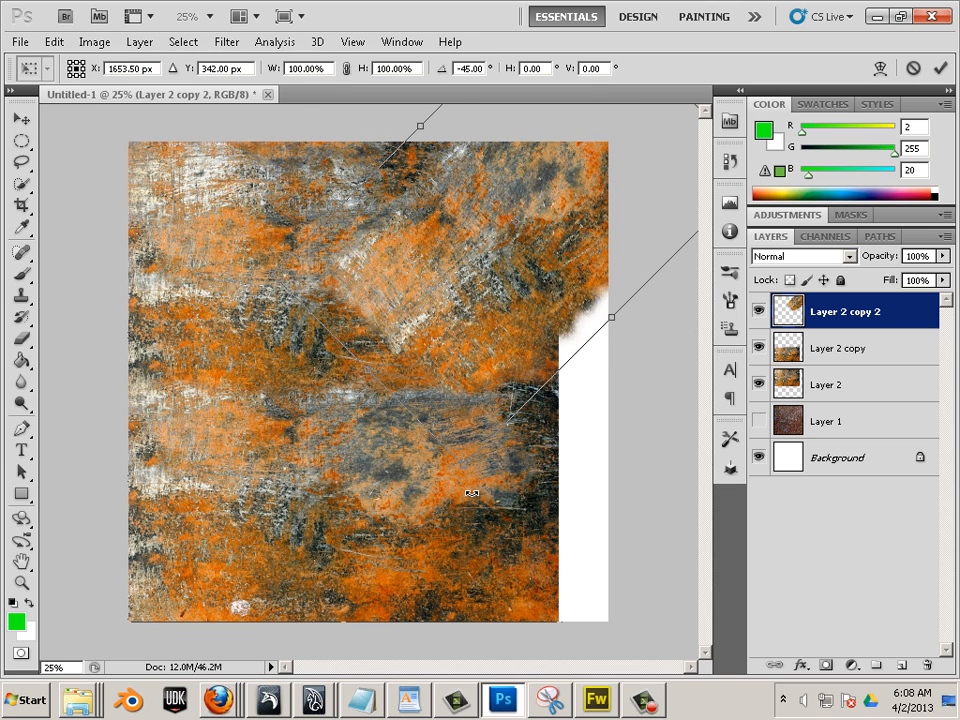
{"action": "left_click_drag", "start_coordinate": [461, 345], "coordinate": [507, 455]}
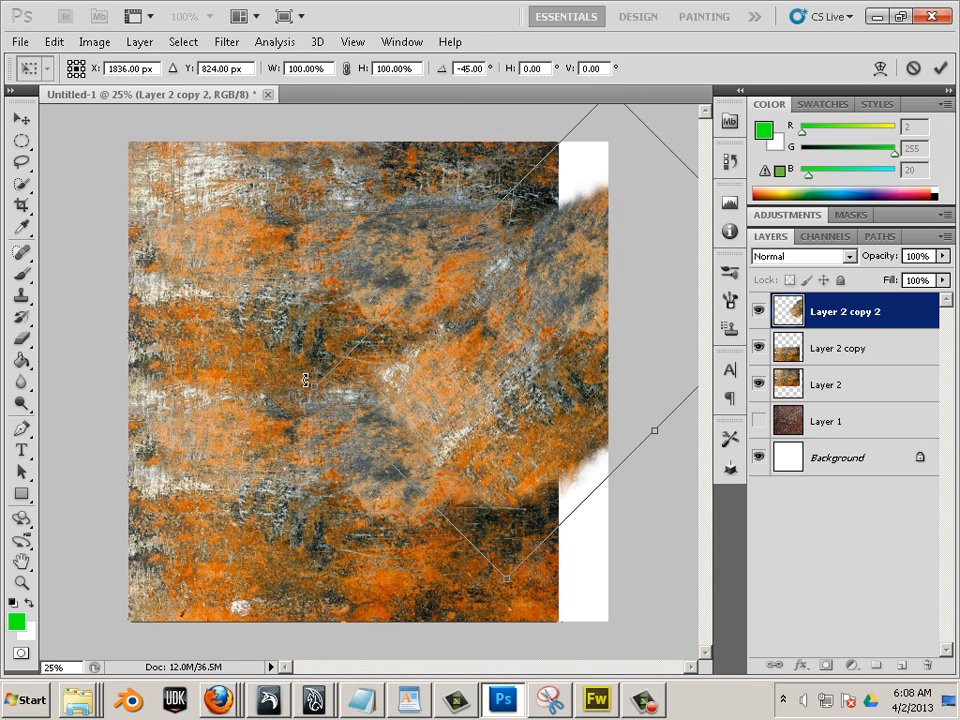
{"action": "left_click_drag", "start_coordinate": [311, 398], "coordinate": [445, 505]}
{"action": "left_click_drag", "start_coordinate": [464, 463], "coordinate": [545, 383]}
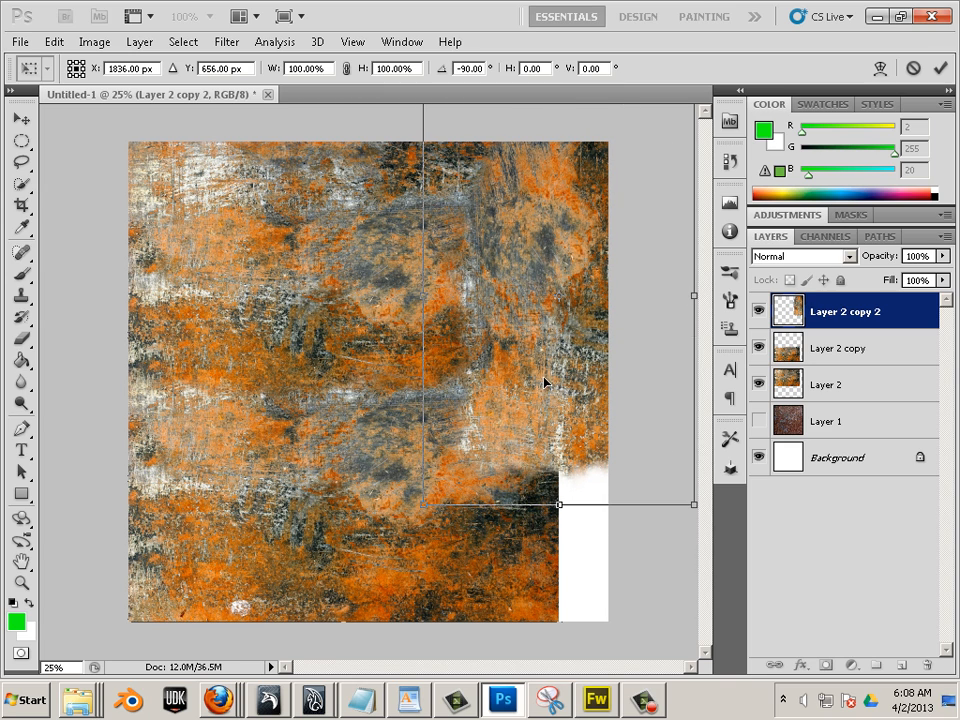
{"action": "left_click", "coordinate": [21, 118]}
{"action": "left_click", "coordinate": [367, 272]}
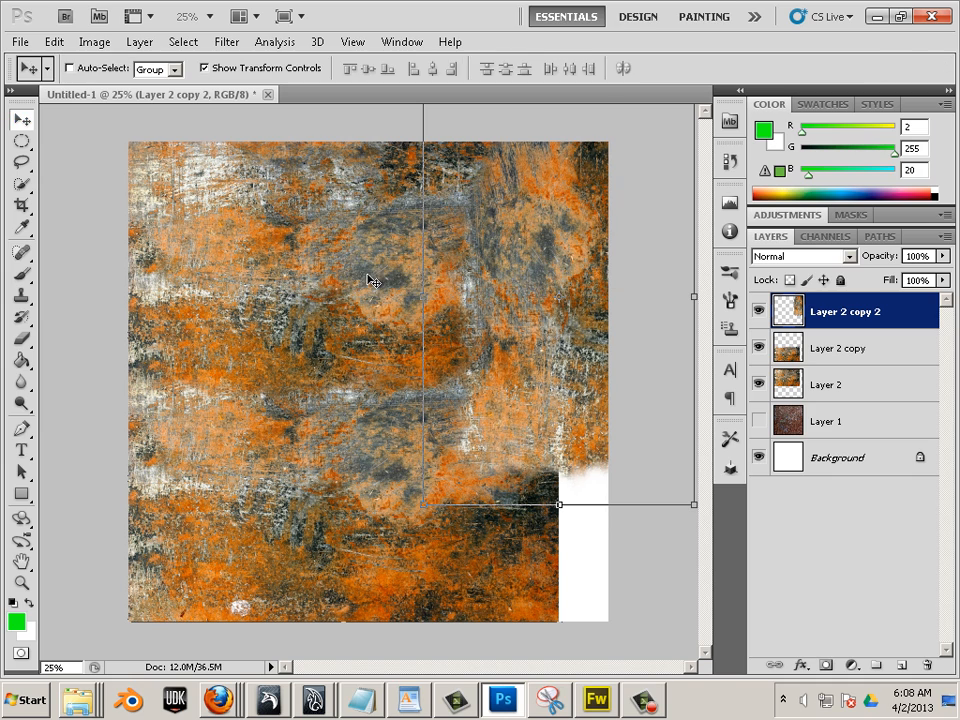
{"action": "key", "text": "ctrl+t"}
{"action": "left_click_drag", "start_coordinate": [577, 541], "coordinate": [578, 543]}
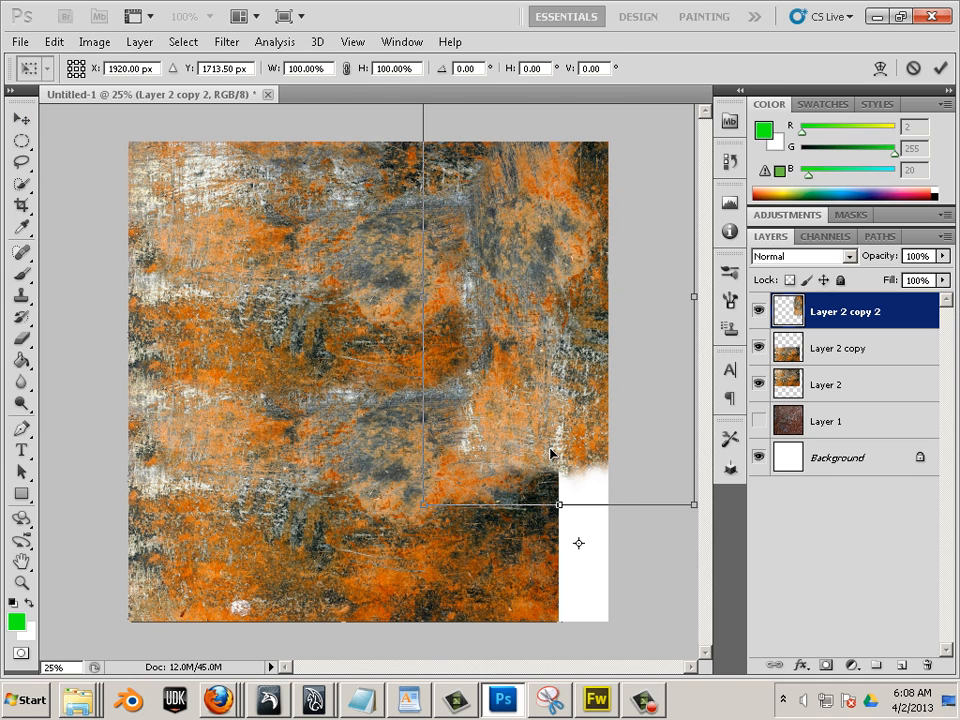
{"action": "left_click_drag", "start_coordinate": [550, 451], "coordinate": [504, 505]}
{"action": "left_click", "coordinate": [18, 117]}
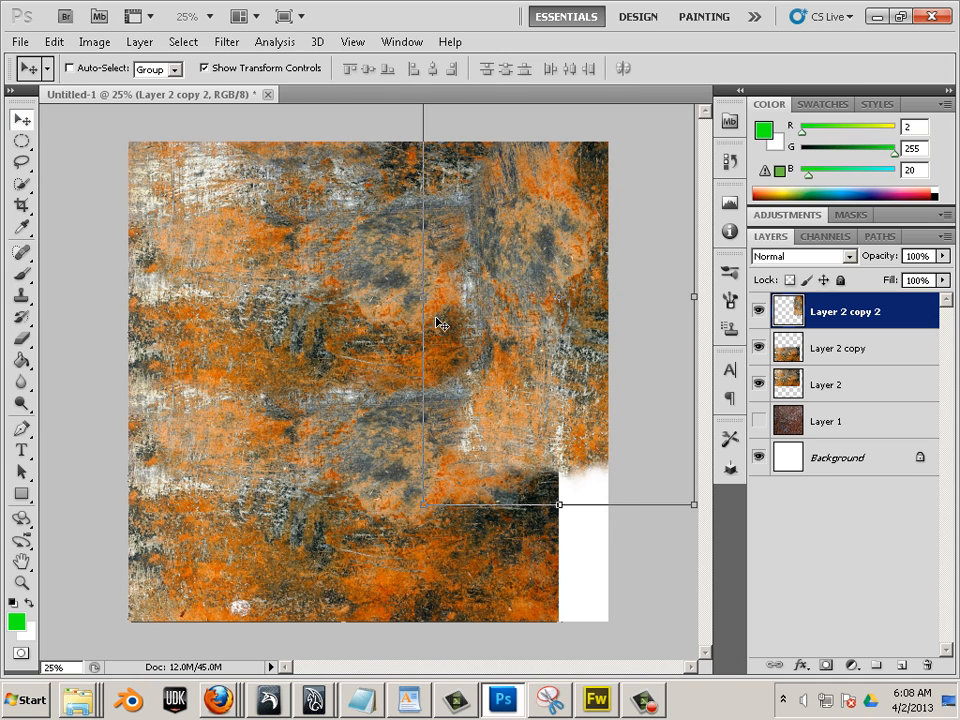
Cover the canvas's lower-right gap with a duplicate of Layer 2 copy 2 and the lower-left area with another duplicate rotated 180°
{"action": "left_click_drag", "start_coordinate": [487, 345], "coordinate": [351, 508]}
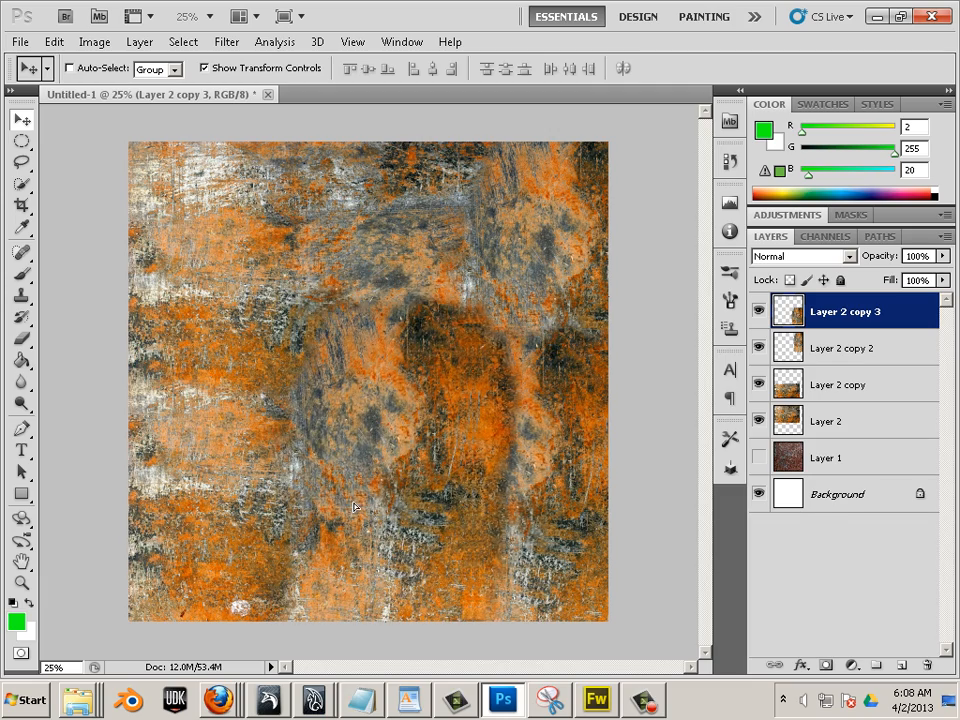
{"action": "left_click_drag", "start_coordinate": [523, 255], "coordinate": [634, 348]}
{"action": "mouse_move", "coordinate": [446, 429]}
{"action": "left_mouse_down"}
{"action": "mouse_move", "coordinate": [463, 440]}
{"action": "mouse_move", "coordinate": [459, 432]}
{"action": "left_mouse_up"}
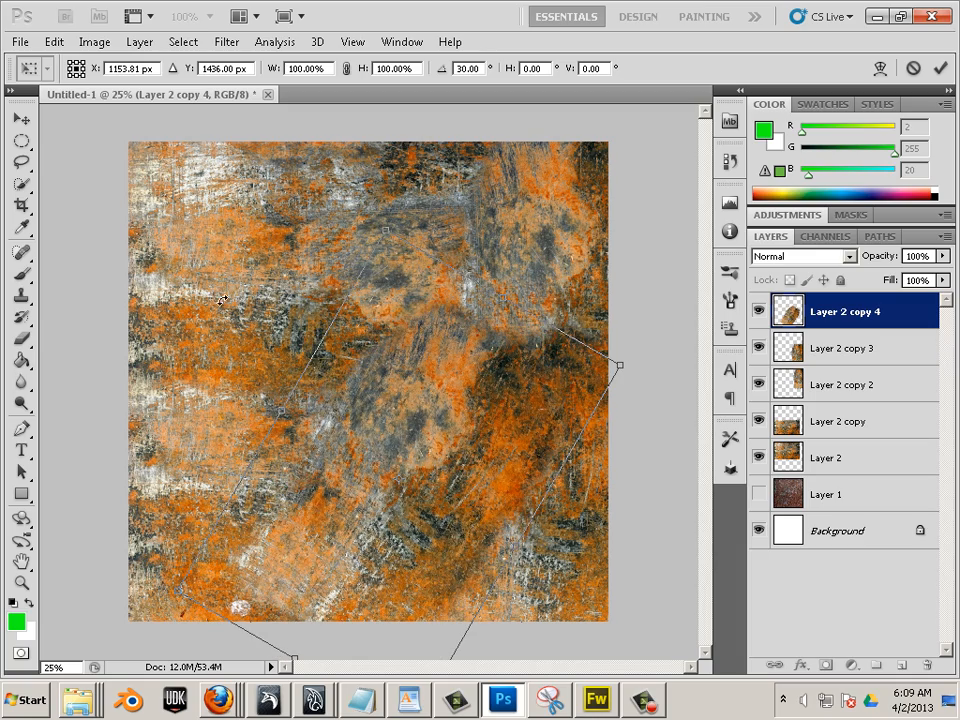
{"action": "left_click_drag", "start_coordinate": [403, 450], "coordinate": [222, 438]}
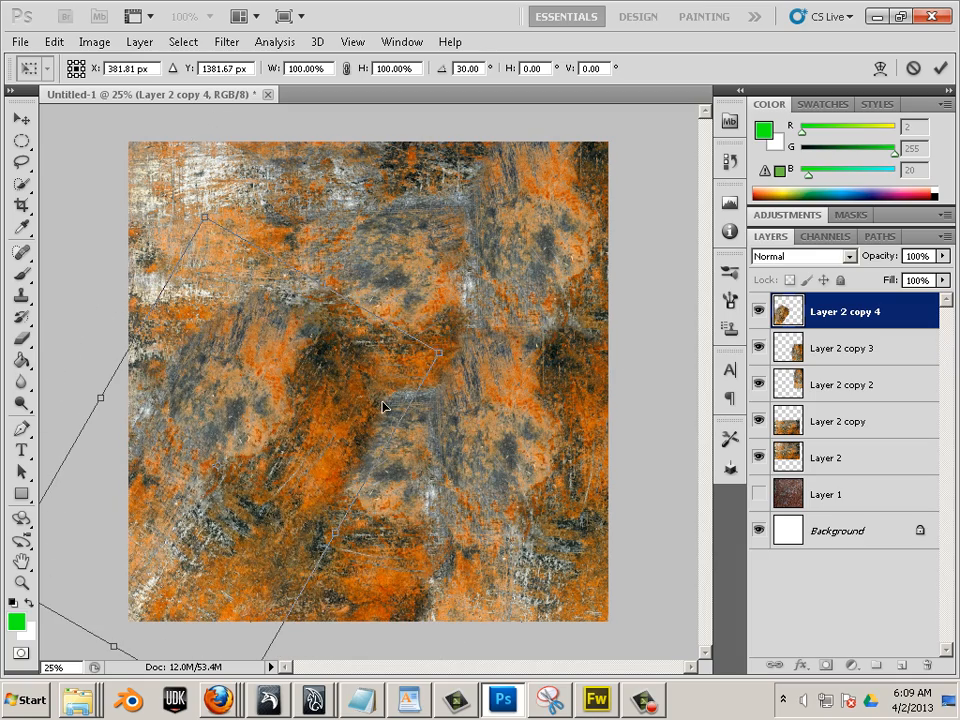
{"action": "left_click_drag", "start_coordinate": [453, 342], "coordinate": [192, 515]}
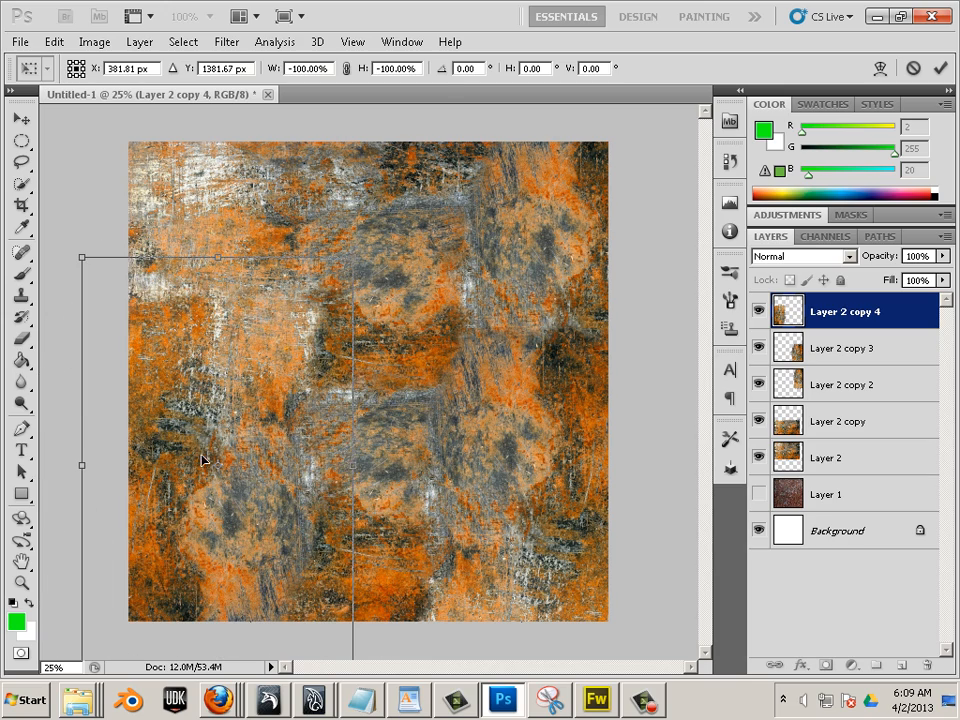
{"action": "left_click", "coordinate": [20, 118]}
{"action": "left_click", "coordinate": [400, 280]}
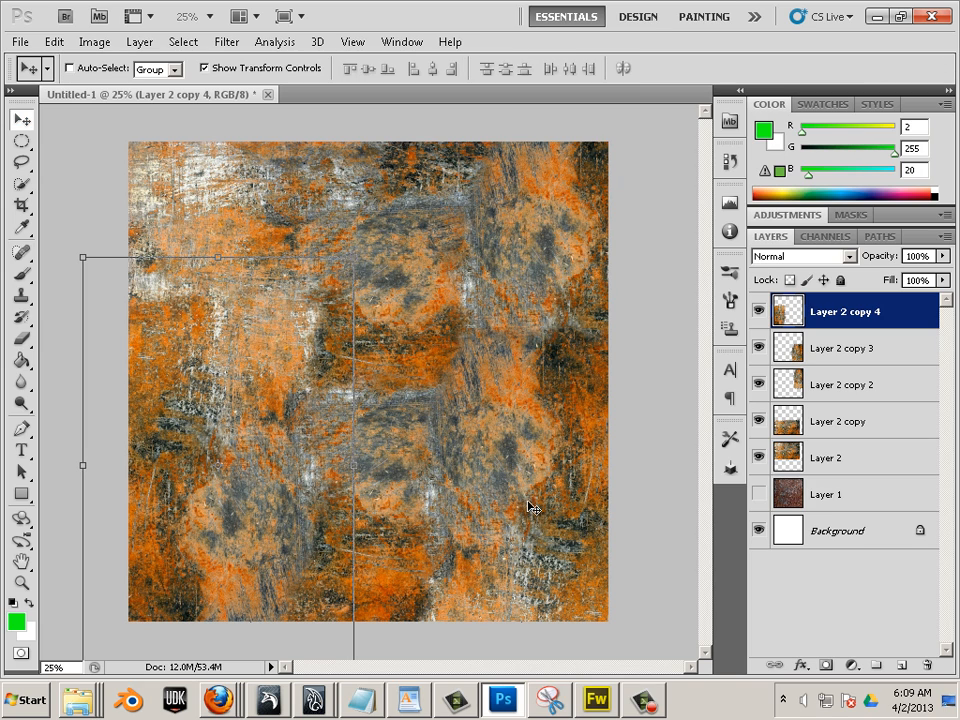
Merge all the Layer 2 copies down into Layer 2
{"action": "key", "text": "ctrl+e"}
{"action": "key", "text": "ctrl+e"}
{"action": "key", "text": "ctrl+e"}
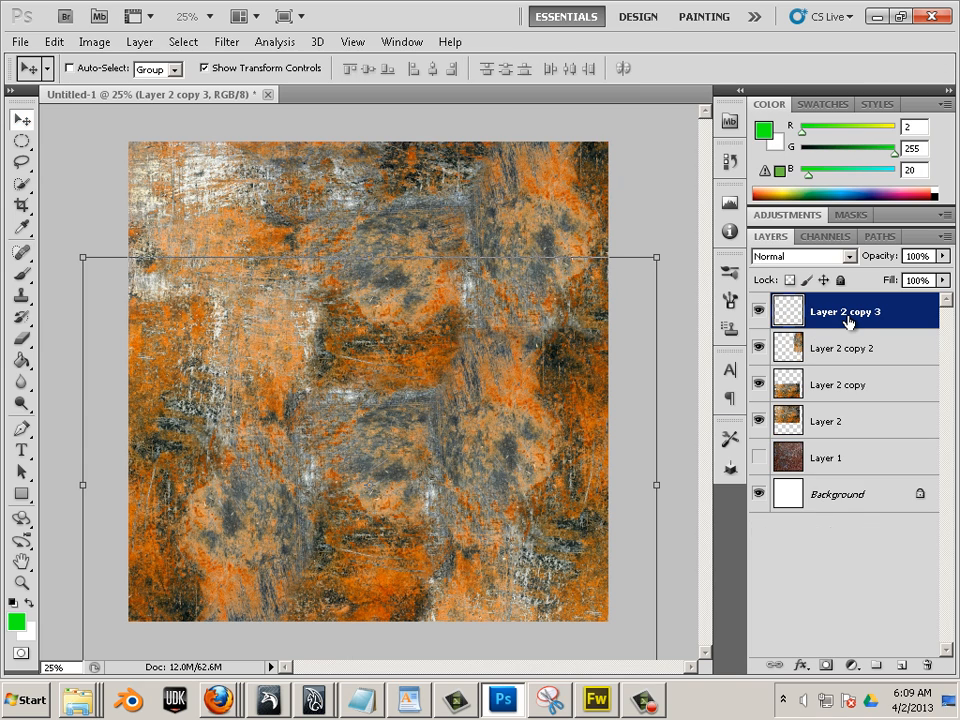
{"action": "key", "text": "ctrl+e"}
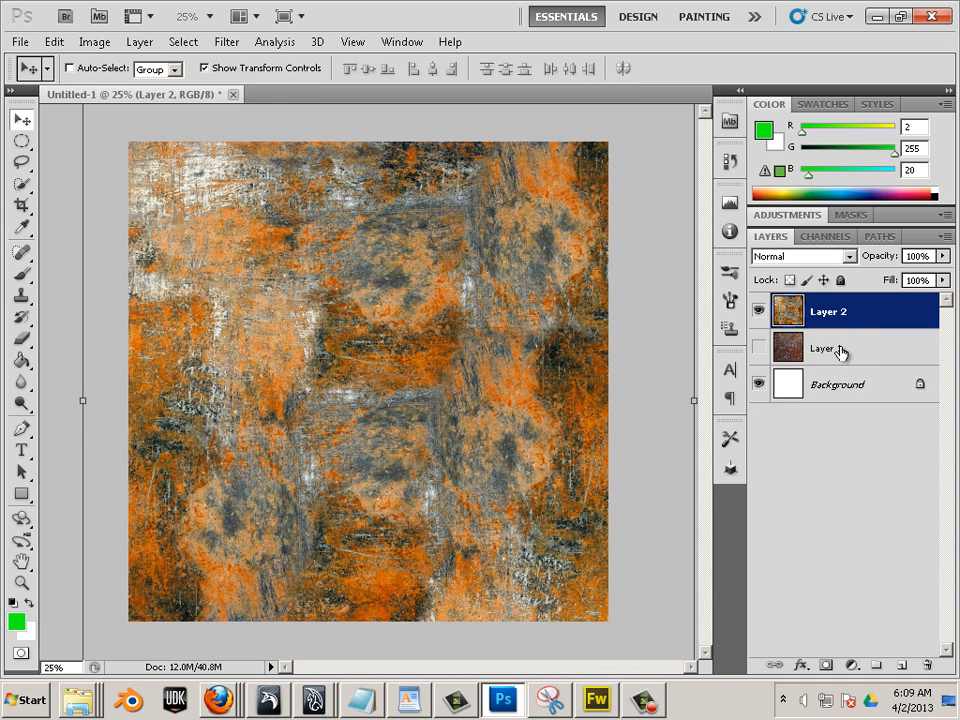
Show Layer 1 and compare the two textures by toggling Layer 2, leaving both layers visible and Layer 2 selected
{"action": "left_click", "coordinate": [840, 352]}
{"action": "left_click", "coordinate": [859, 317]}
{"action": "left_click", "coordinate": [859, 348]}
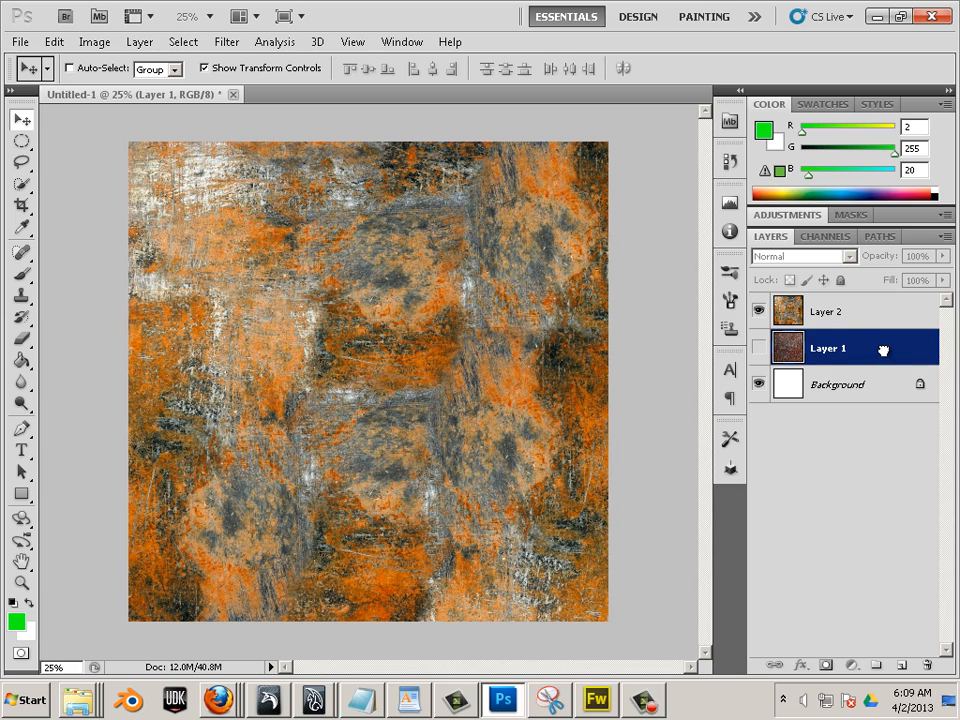
{"action": "left_click", "coordinate": [762, 312]}
{"action": "left_click", "coordinate": [762, 312]}
{"action": "left_click", "coordinate": [762, 312]}
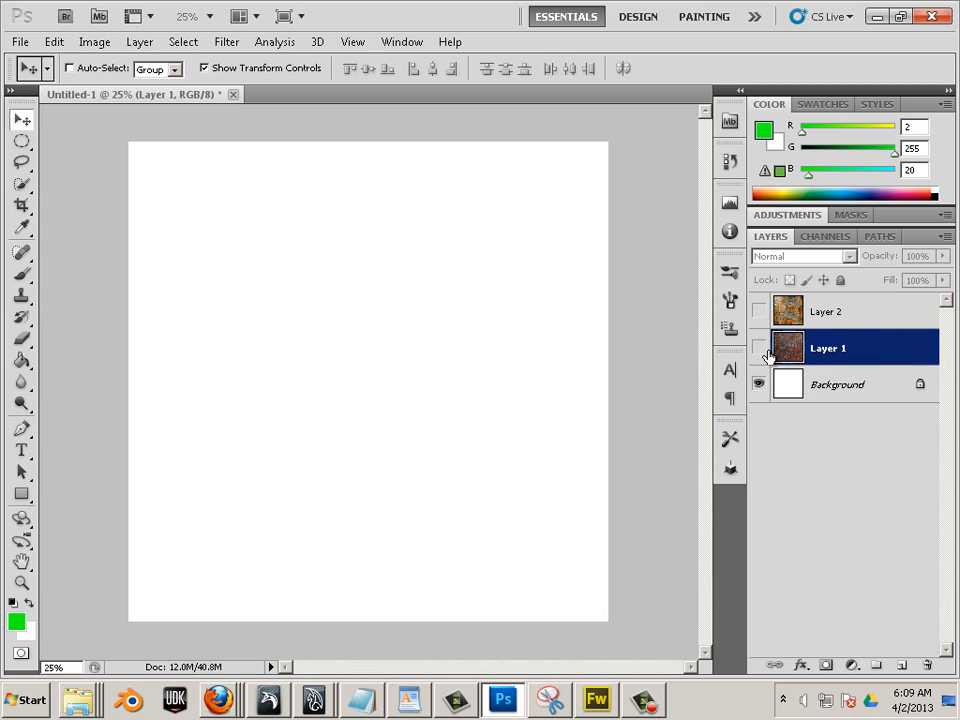
{"action": "left_click", "coordinate": [760, 348]}
{"action": "left_click", "coordinate": [759, 313]}
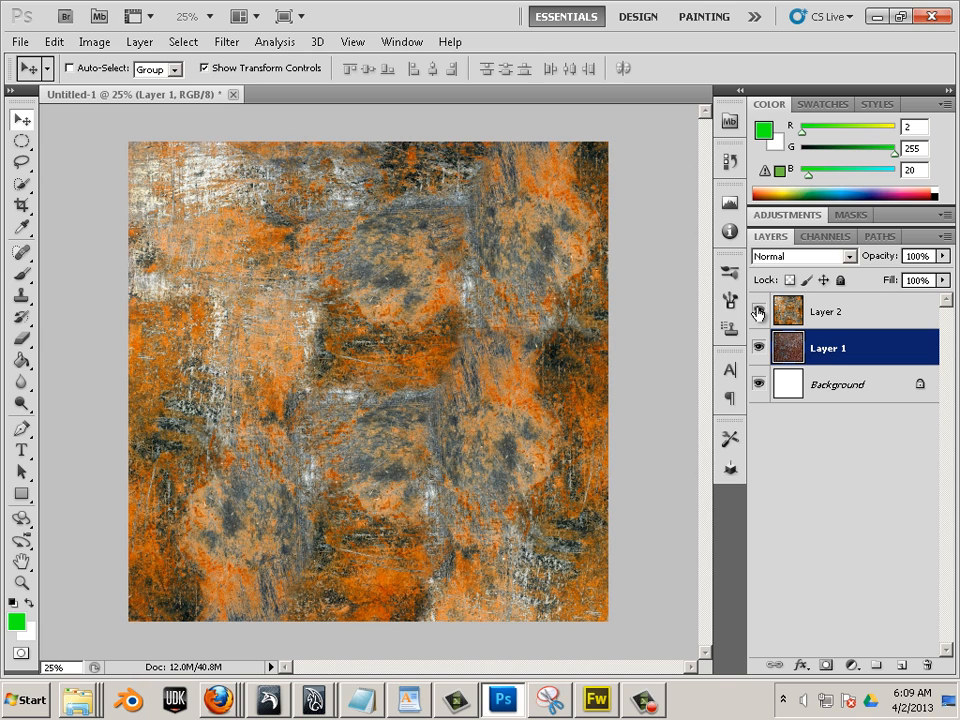
{"action": "left_click", "coordinate": [759, 313]}
{"action": "left_click", "coordinate": [836, 320]}
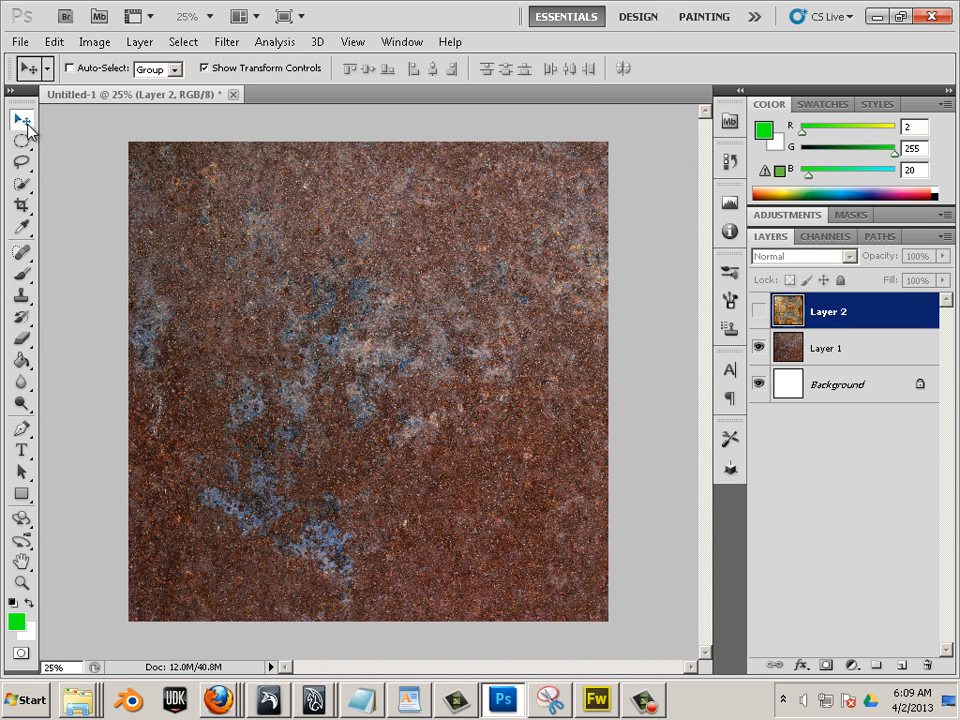
{"action": "left_click", "coordinate": [759, 313]}
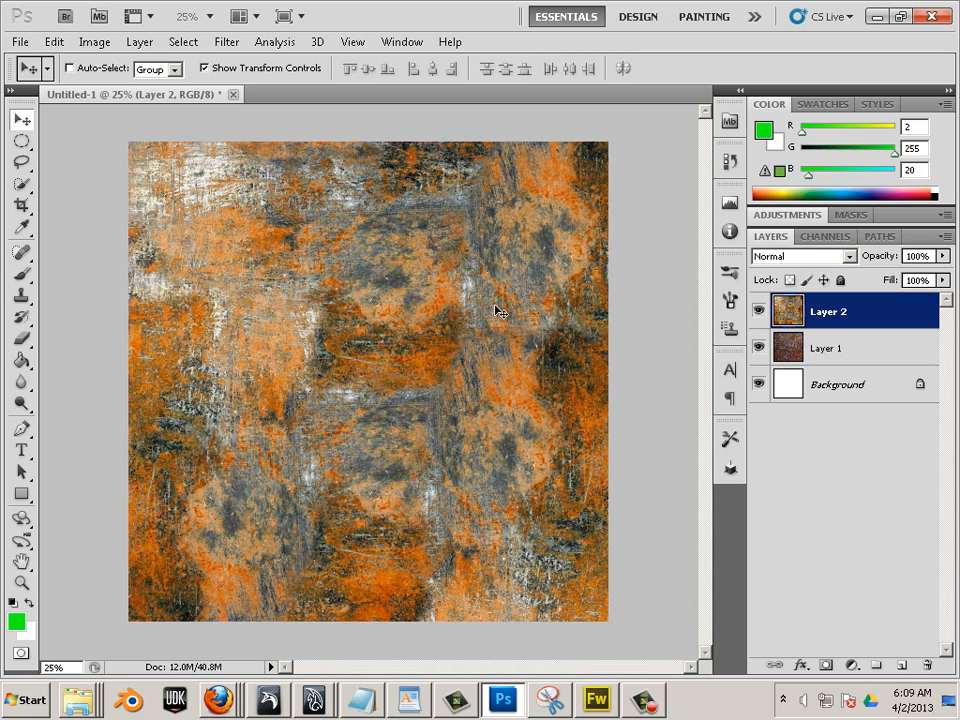
Shift Layer 2 down to expose a strip of Layer 1, and adjust Layer 2 to Hue -12, Saturation -55 and Lightness -28
{"action": "left_click_drag", "start_coordinate": [446, 328], "coordinate": [431, 357]}
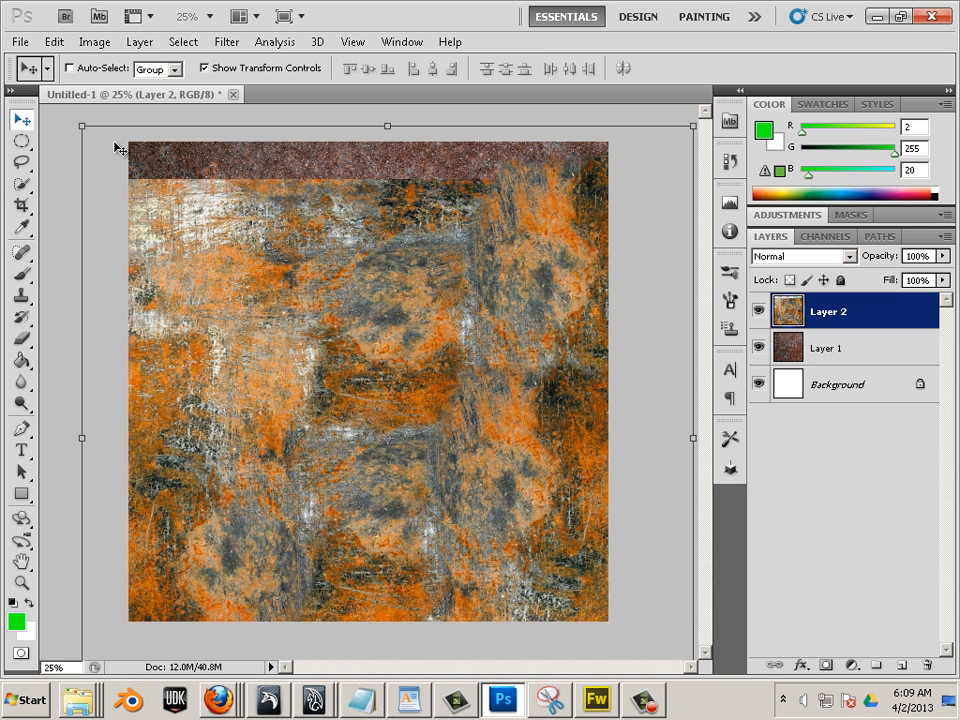
{"action": "left_click", "coordinate": [97, 42]}
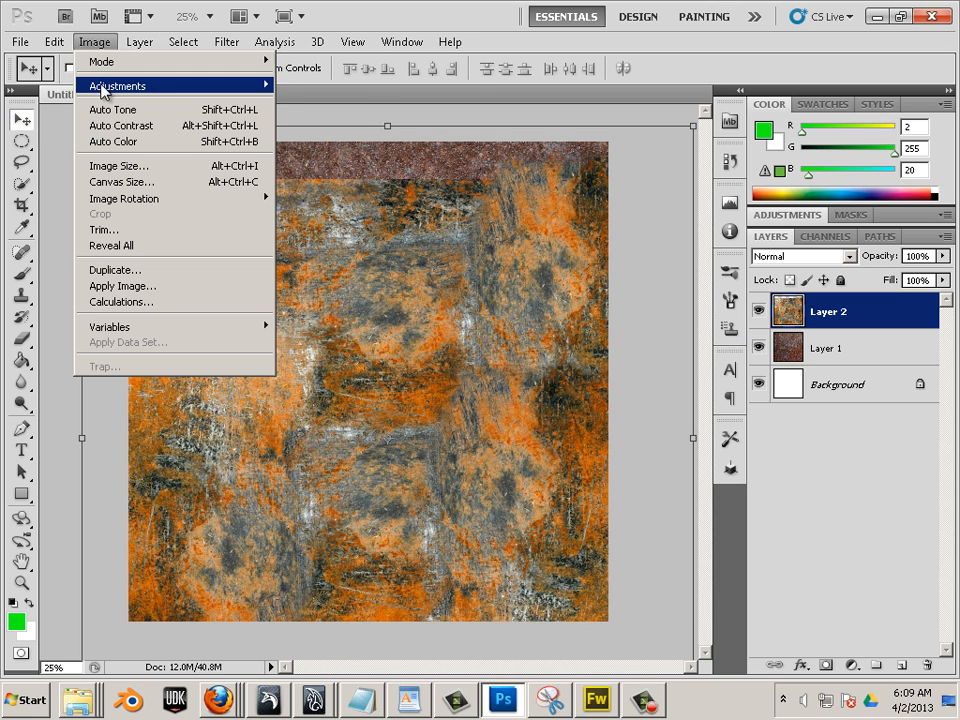
{"action": "mouse_move", "coordinate": [104, 90]}
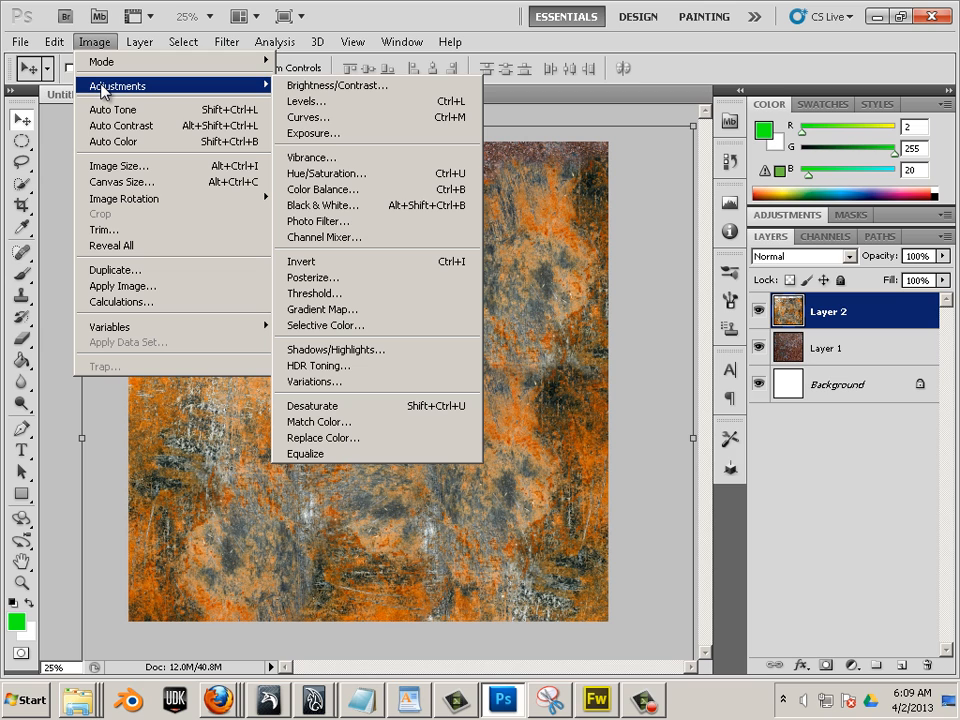
{"action": "left_click", "coordinate": [357, 174]}
{"action": "left_click_drag", "start_coordinate": [550, 124], "coordinate": [739, 159]}
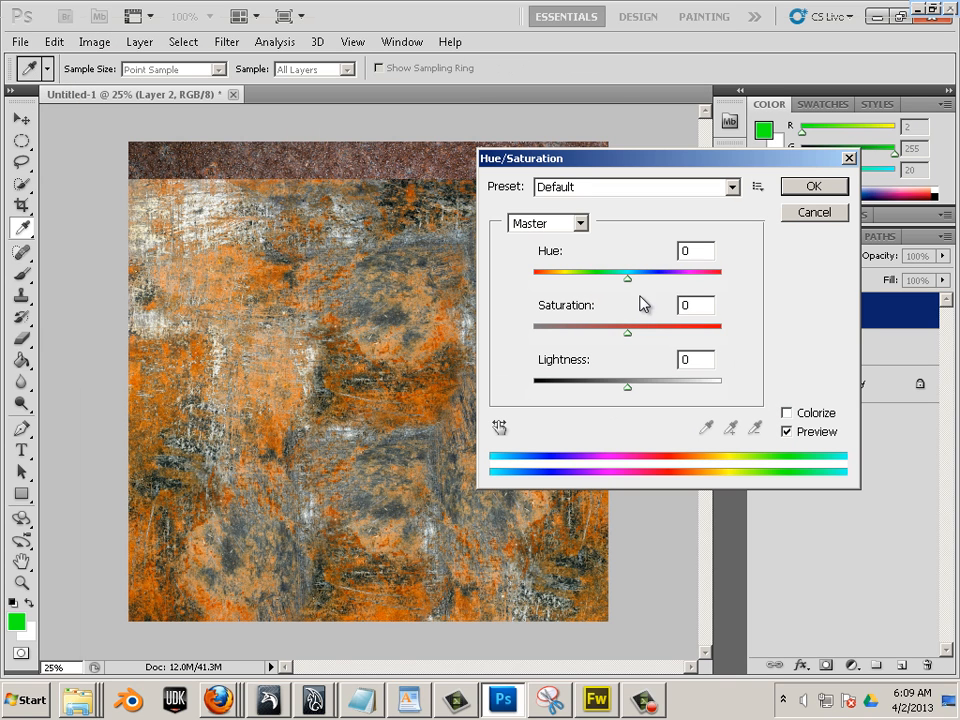
{"action": "left_click_drag", "start_coordinate": [628, 277], "coordinate": [628, 279]}
{"action": "left_click_drag", "start_coordinate": [630, 333], "coordinate": [583, 341]}
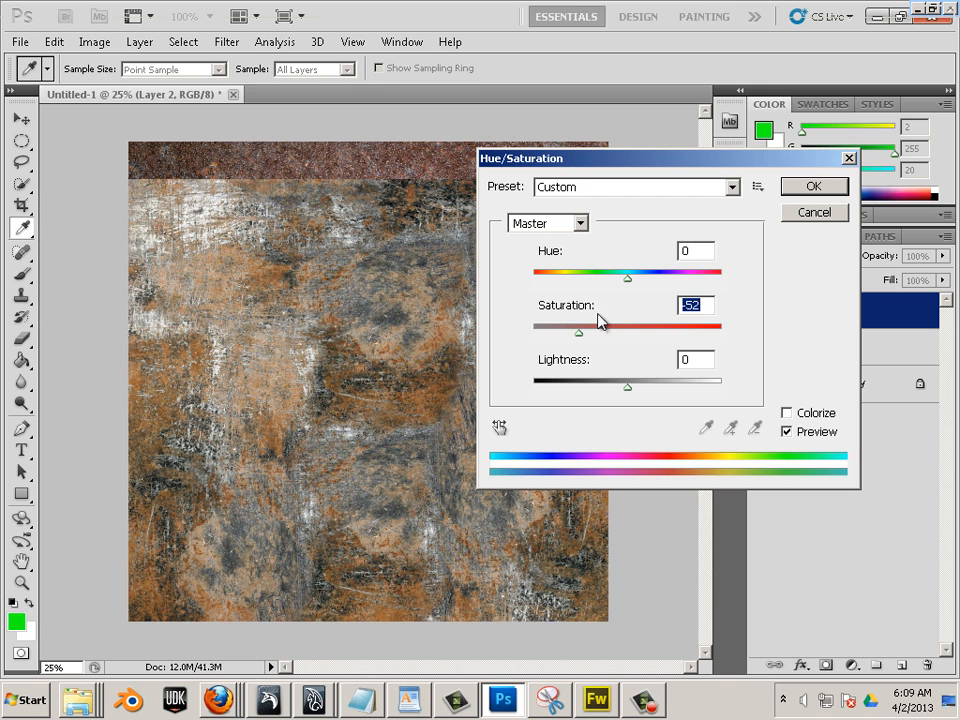
{"action": "mouse_move", "coordinate": [628, 277]}
{"action": "left_mouse_down"}
{"action": "mouse_move", "coordinate": [602, 285]}
{"action": "mouse_move", "coordinate": [632, 294]}
{"action": "mouse_move", "coordinate": [551, 300]}
{"action": "mouse_move", "coordinate": [631, 293]}
{"action": "mouse_move", "coordinate": [551, 285]}
{"action": "mouse_move", "coordinate": [714, 296]}
{"action": "mouse_move", "coordinate": [636, 300]}
{"action": "left_mouse_up"}
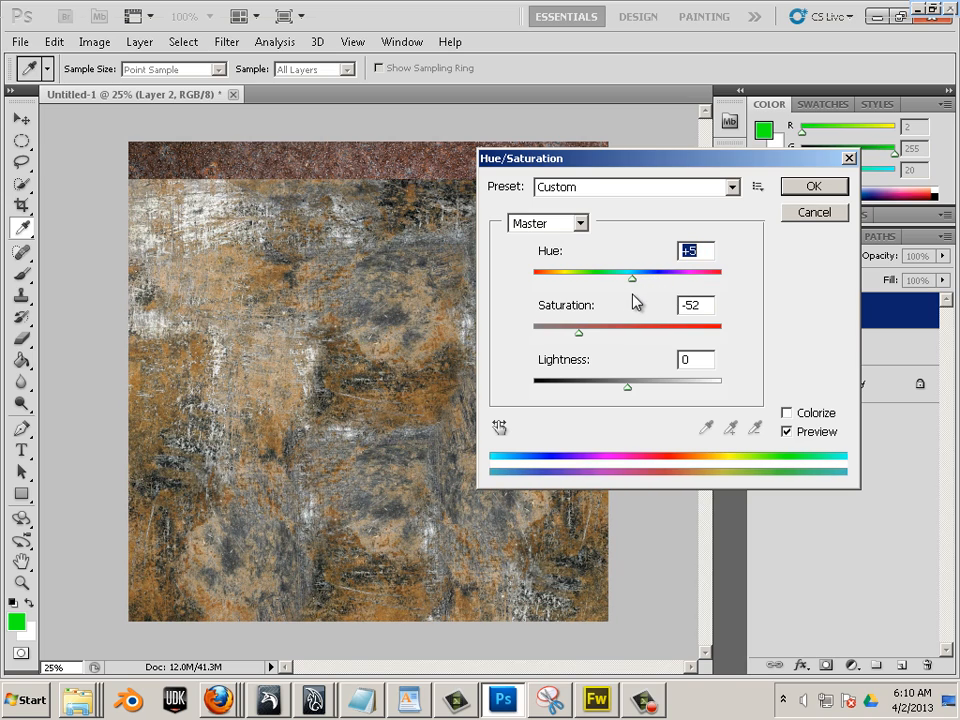
{"action": "left_click_drag", "start_coordinate": [630, 390], "coordinate": [599, 393]}
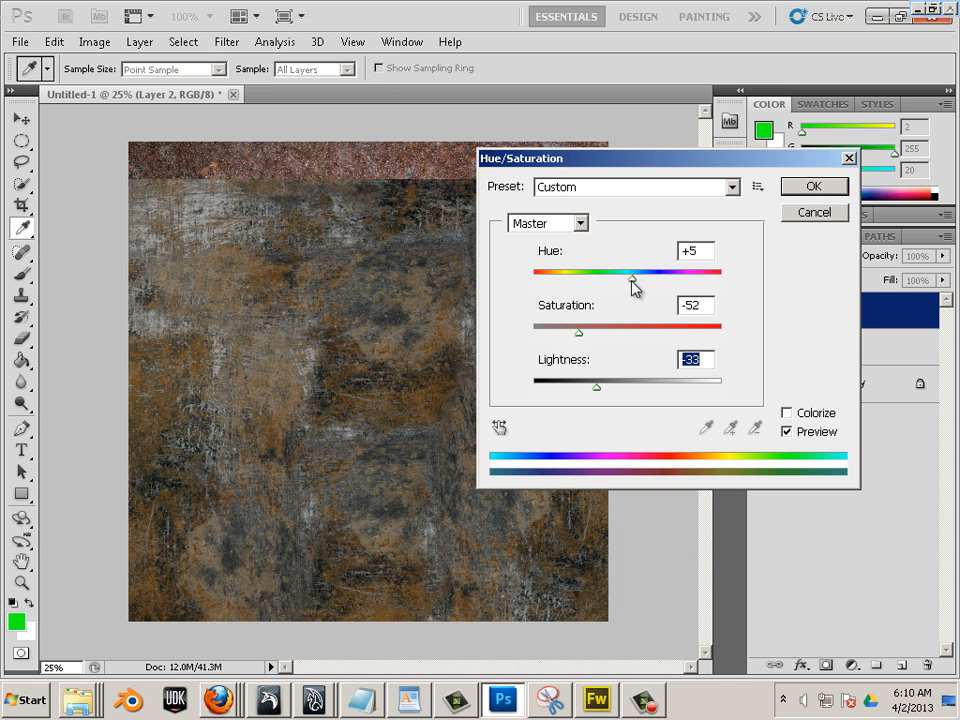
{"action": "mouse_move", "coordinate": [579, 333]}
{"action": "left_mouse_down"}
{"action": "mouse_move", "coordinate": [624, 336]}
{"action": "mouse_move", "coordinate": [580, 340]}
{"action": "left_mouse_up"}
{"action": "mouse_move", "coordinate": [632, 280]}
{"action": "left_mouse_down"}
{"action": "mouse_move", "coordinate": [610, 288]}
{"action": "mouse_move", "coordinate": [618, 291]}
{"action": "left_mouse_up"}
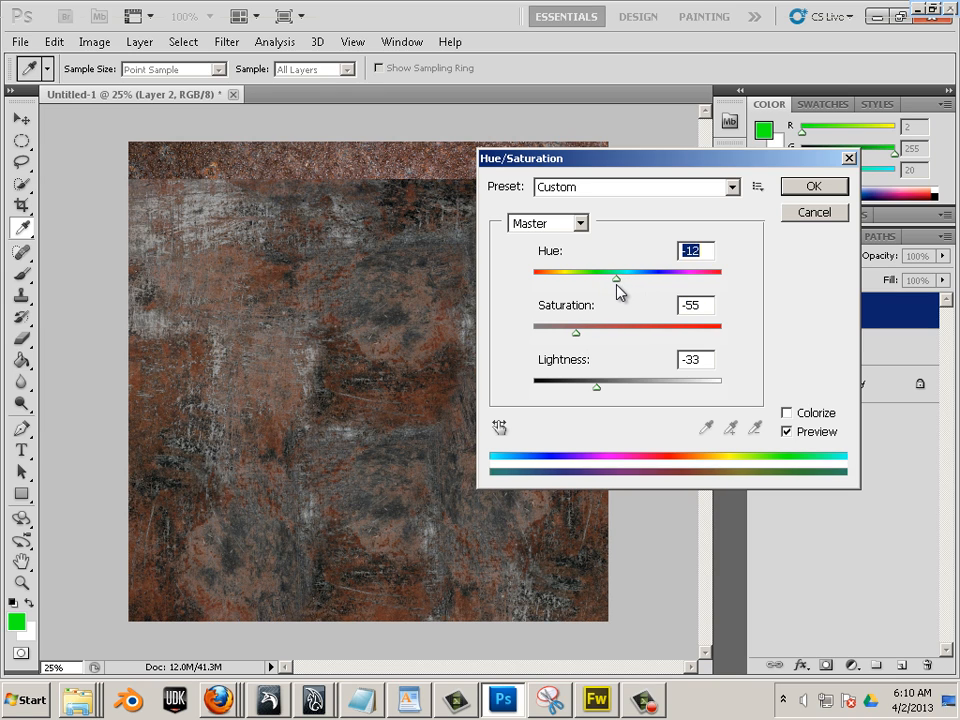
{"action": "mouse_move", "coordinate": [600, 392]}
{"action": "left_mouse_down"}
{"action": "mouse_move", "coordinate": [613, 390]}
{"action": "mouse_move", "coordinate": [604, 395]}
{"action": "left_mouse_up"}
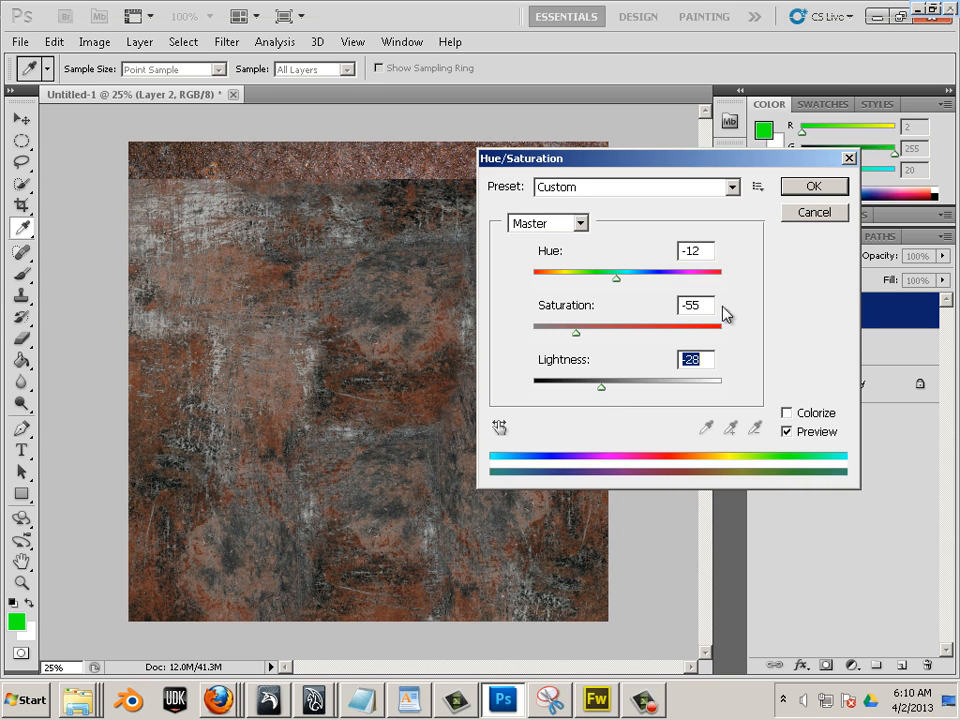
{"action": "left_click", "coordinate": [800, 189]}
Move Layer 2 back up to cover the canvas's top edge and place it beneath Layer 1 in the layer order
{"action": "key", "text": "v"}
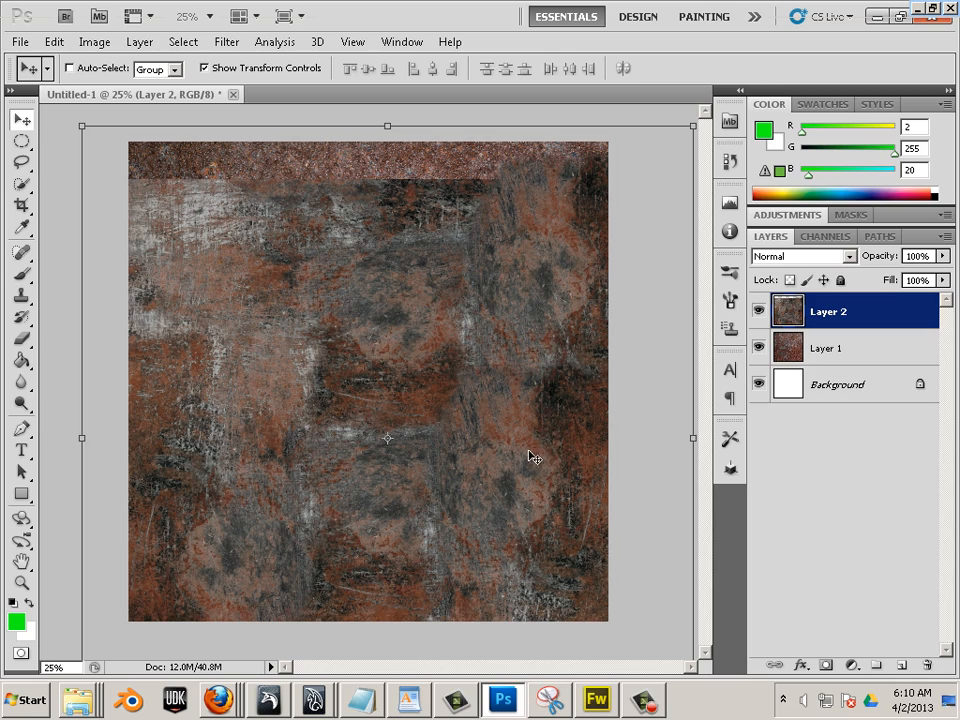
{"action": "left_click_drag", "start_coordinate": [561, 449], "coordinate": [553, 388]}
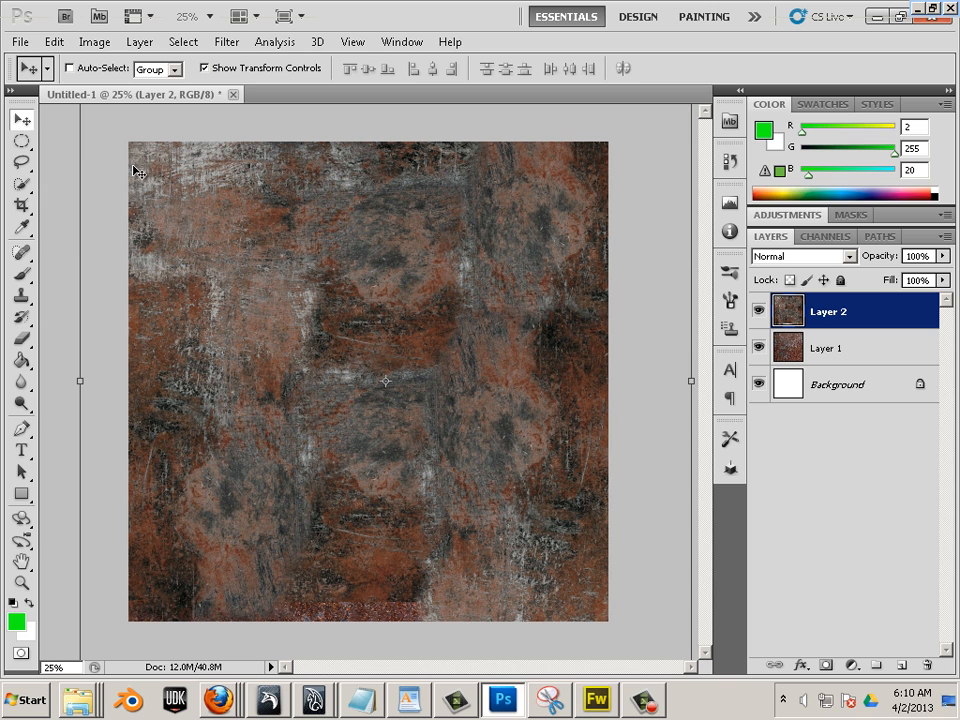
{"action": "left_click_drag", "start_coordinate": [829, 308], "coordinate": [812, 367]}
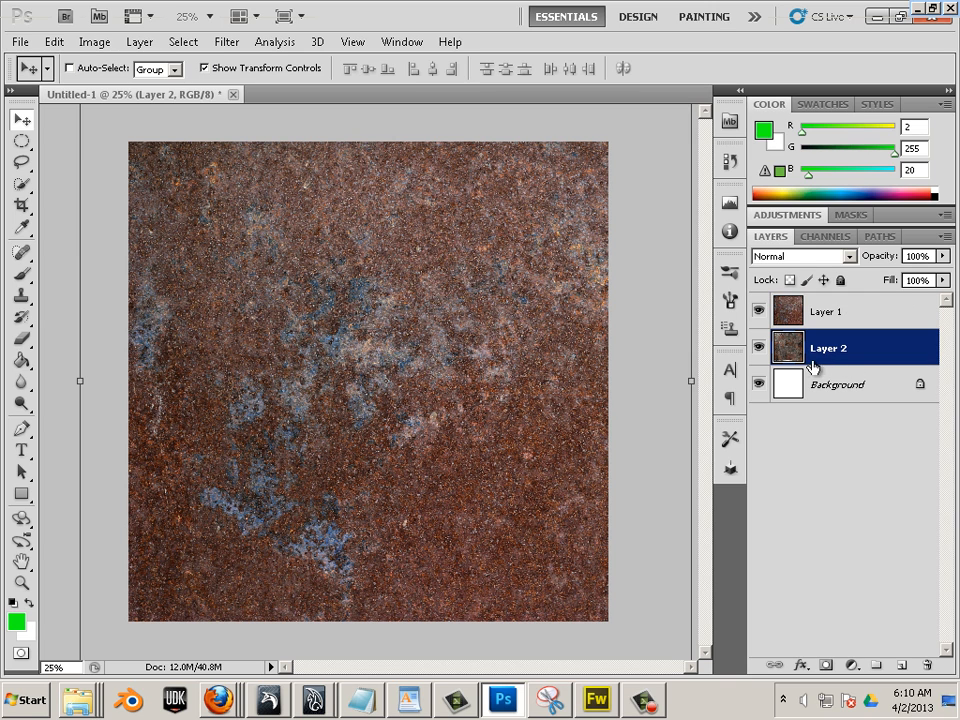
Erase Layer 1 in the canvas's upper-right area with a 600 px brush and in the lower-left area with a 900 px brush
{"action": "left_click", "coordinate": [21, 338]}
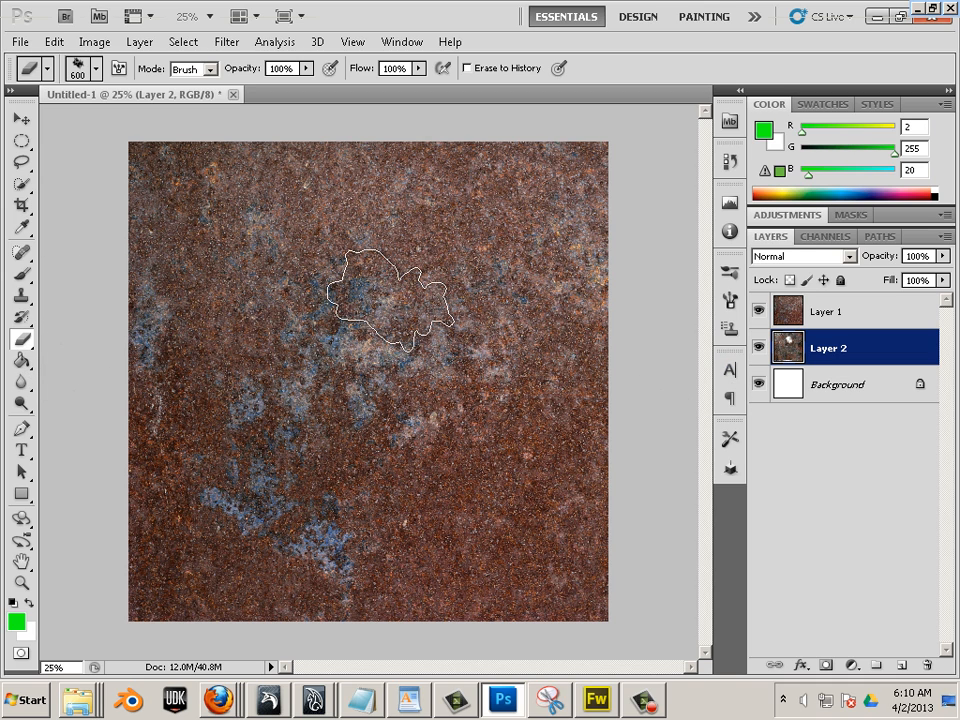
{"action": "left_click", "coordinate": [805, 322]}
{"action": "left_click", "coordinate": [463, 262]}
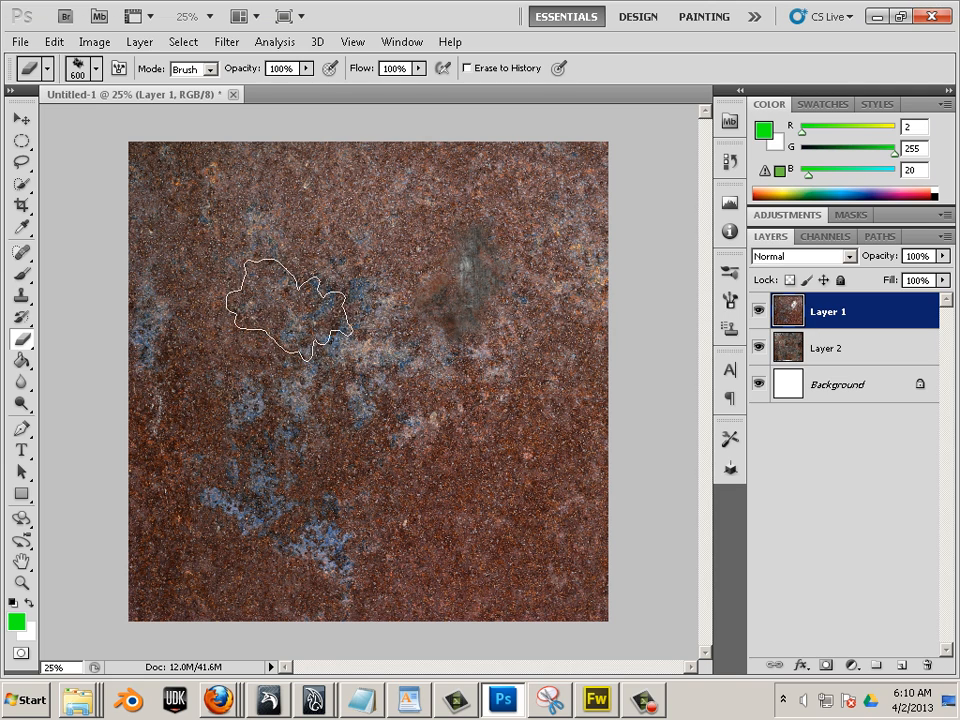
{"action": "key", "text": "bracketright"}
{"action": "key", "text": "bracketright"}
{"action": "key", "text": "bracketright"}
{"action": "left_click", "coordinate": [312, 463]}
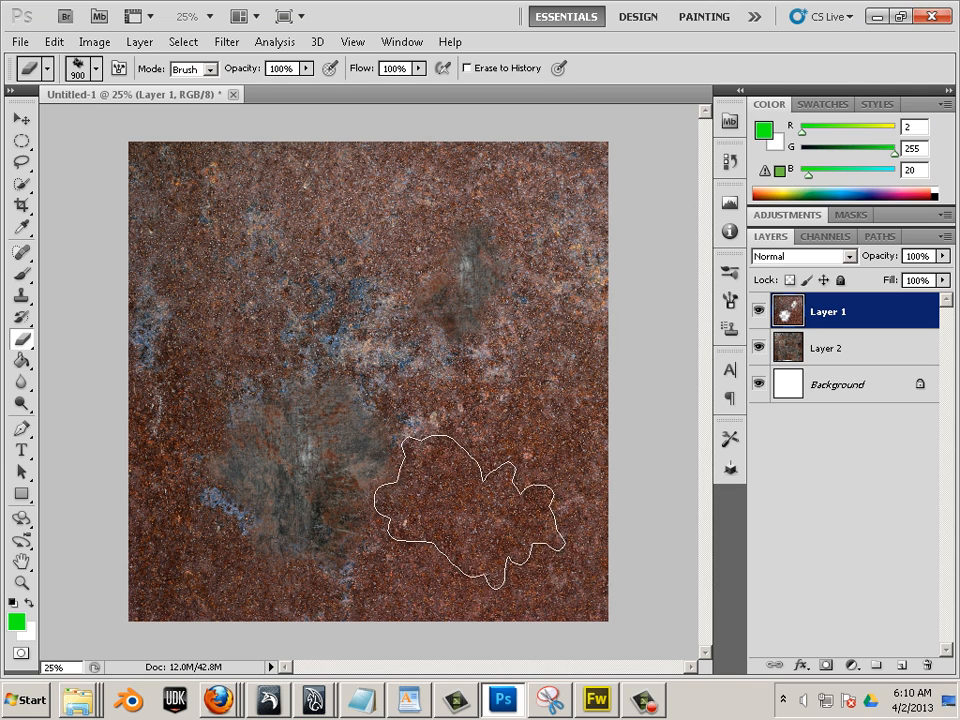
Erase more of Layer 1 in the canvas's upper-left and lower-right areas with a smaller brush, exposing Layer 2
{"action": "key", "text": "bracketleft"}
{"action": "key", "text": "bracketleft"}
{"action": "left_click", "coordinate": [268, 258]}
{"action": "key", "text": "bracketleft"}
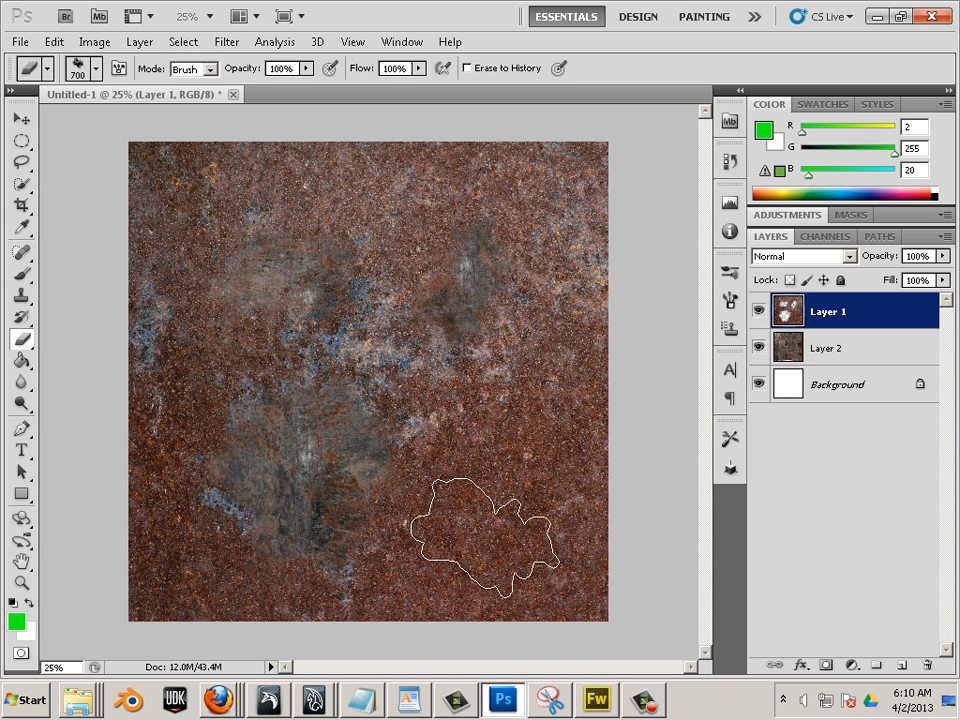
{"action": "left_click", "coordinate": [503, 540]}
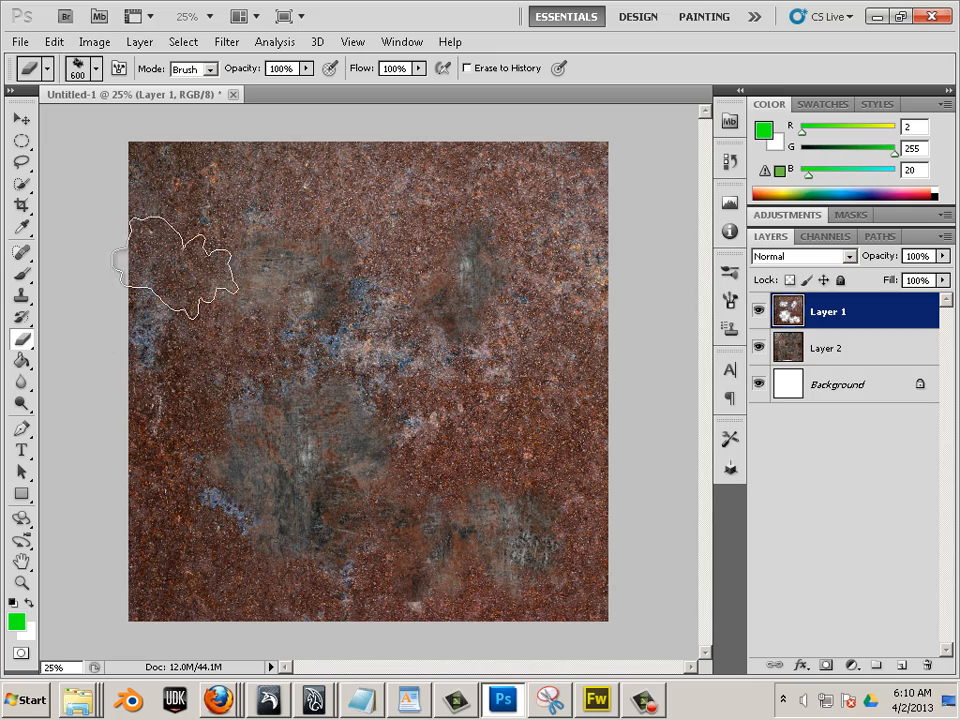
{"action": "left_click", "coordinate": [221, 241]}
Erase Layer 1 around the canvas centre with the 600 px brush, connecting the patches of exposed Layer 2
{"action": "scroll", "coordinate": [230, 355], "scroll_direction": "up", "scroll_amount": 6}
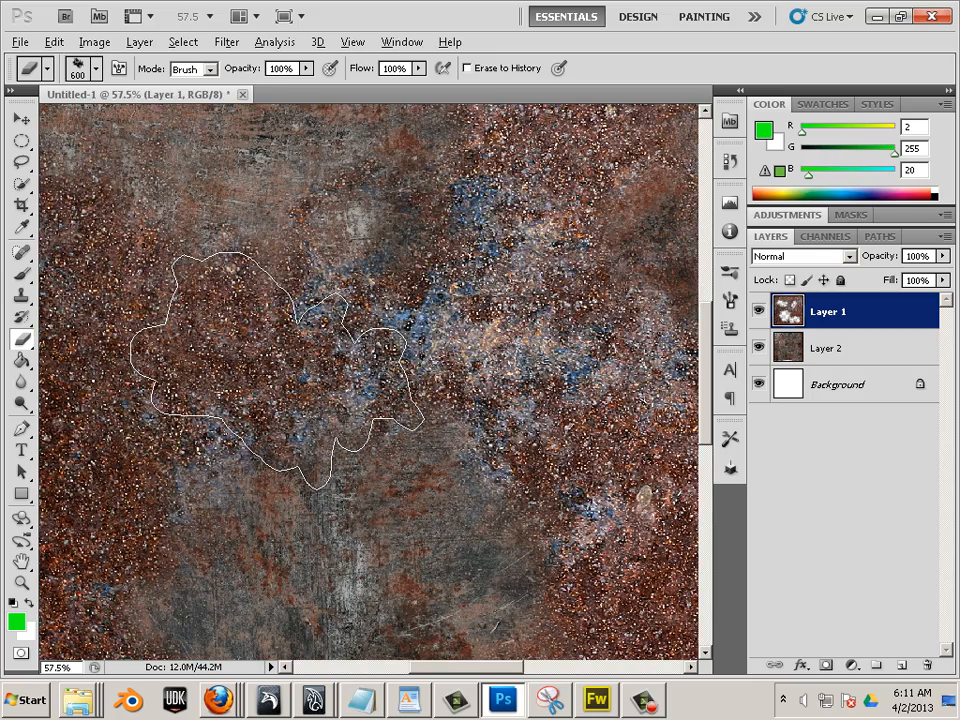
{"action": "scroll", "coordinate": [276, 370], "scroll_direction": "down", "scroll_amount": 4}
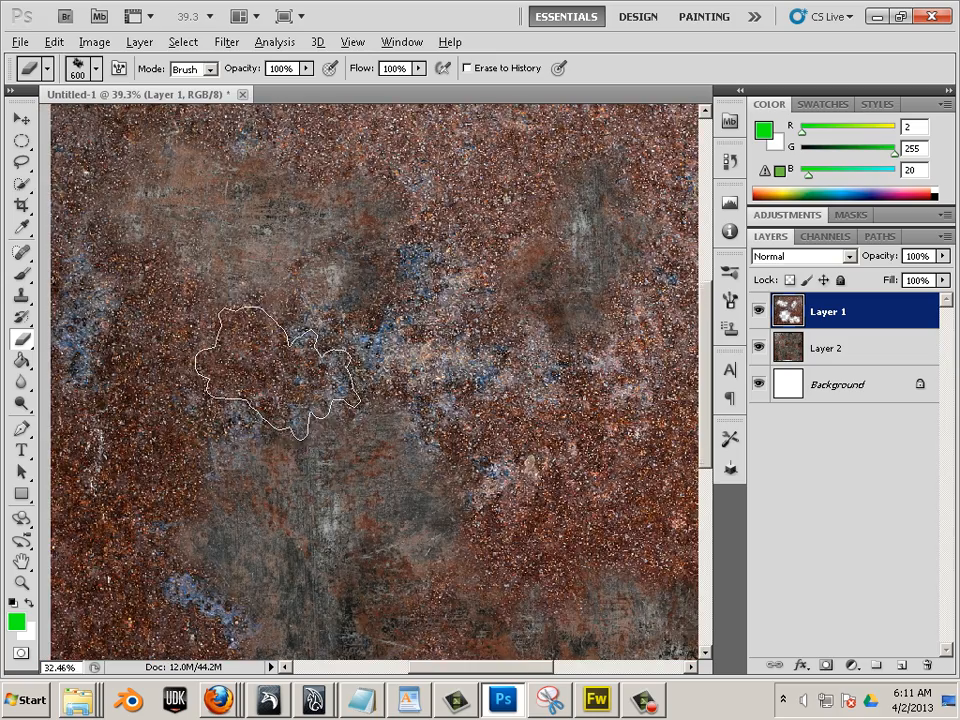
{"action": "scroll", "coordinate": [277, 370], "scroll_direction": "down", "scroll_amount": 1}
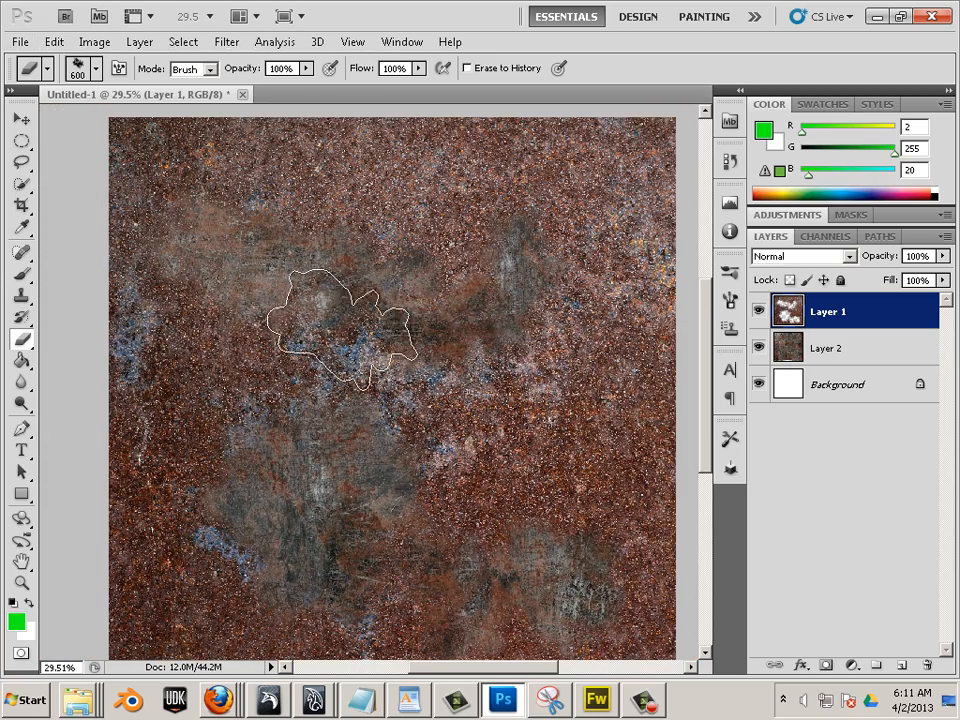
{"action": "left_click", "coordinate": [344, 366]}
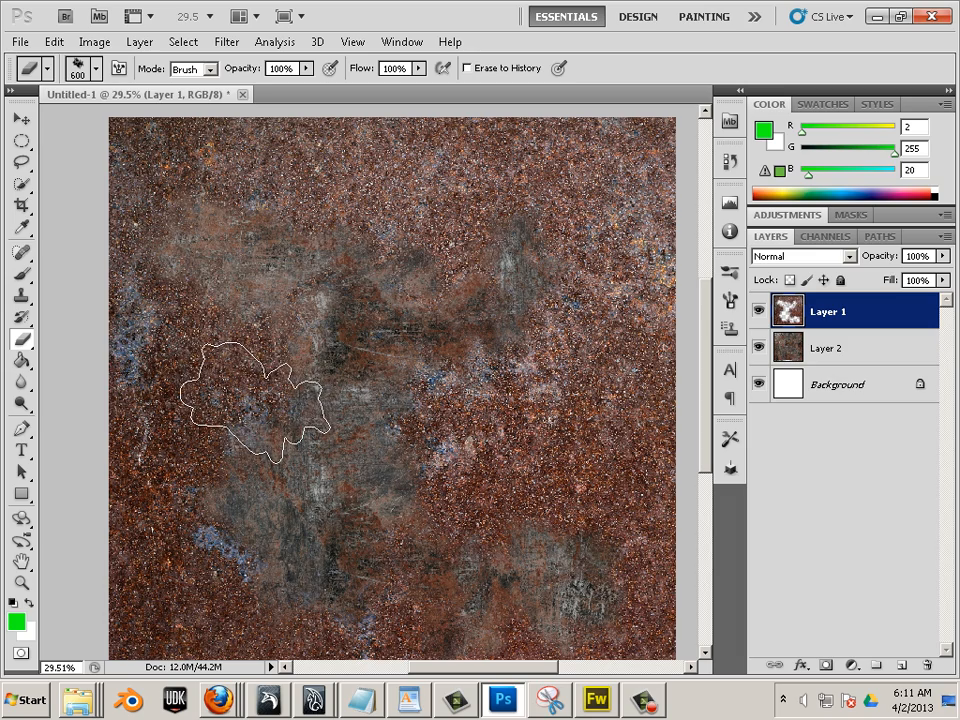
{"action": "scroll", "coordinate": [305, 375], "scroll_direction": "down", "scroll_amount": 2}
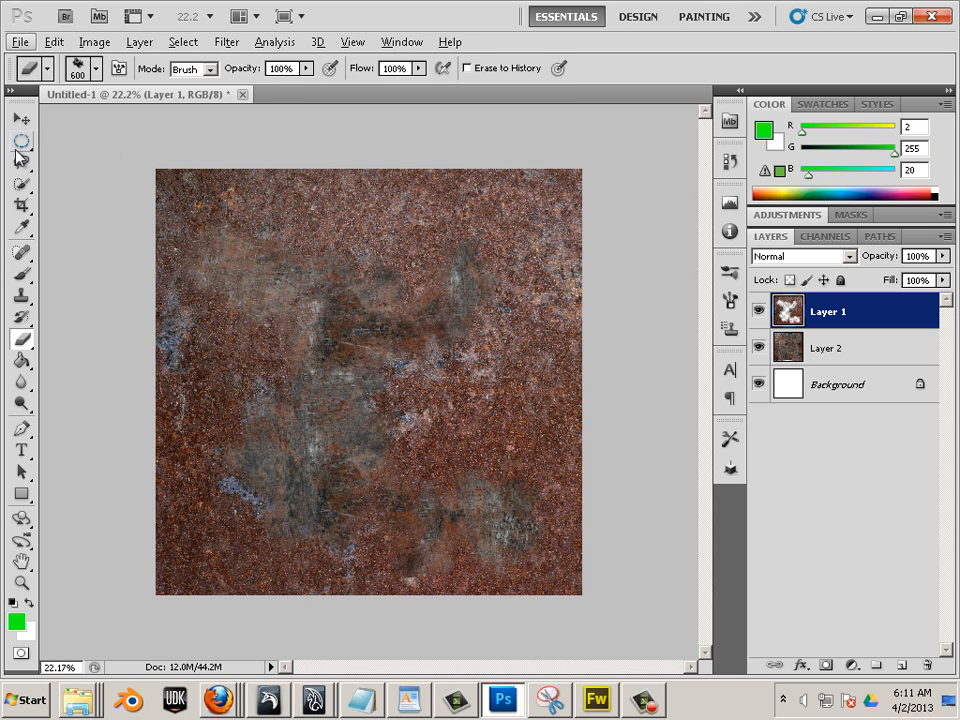
Select the entire canvas, make a merged copy of the visible layers and paste it as a new layer
{"action": "left_click_drag", "start_coordinate": [21, 141], "coordinate": [88, 141]}
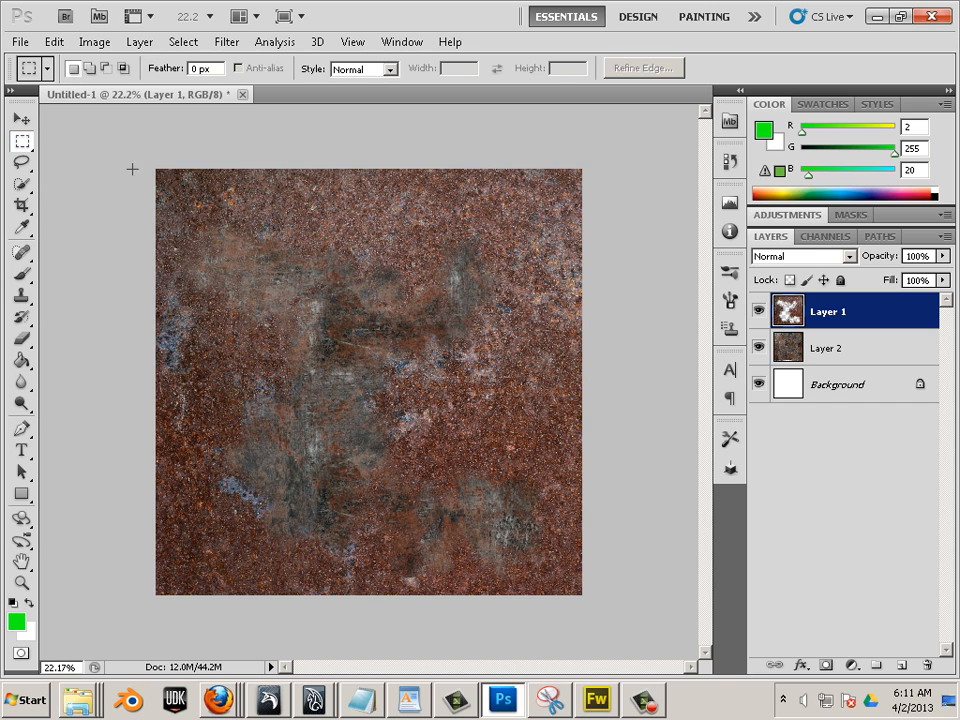
{"action": "key", "text": "ctrl+a"}
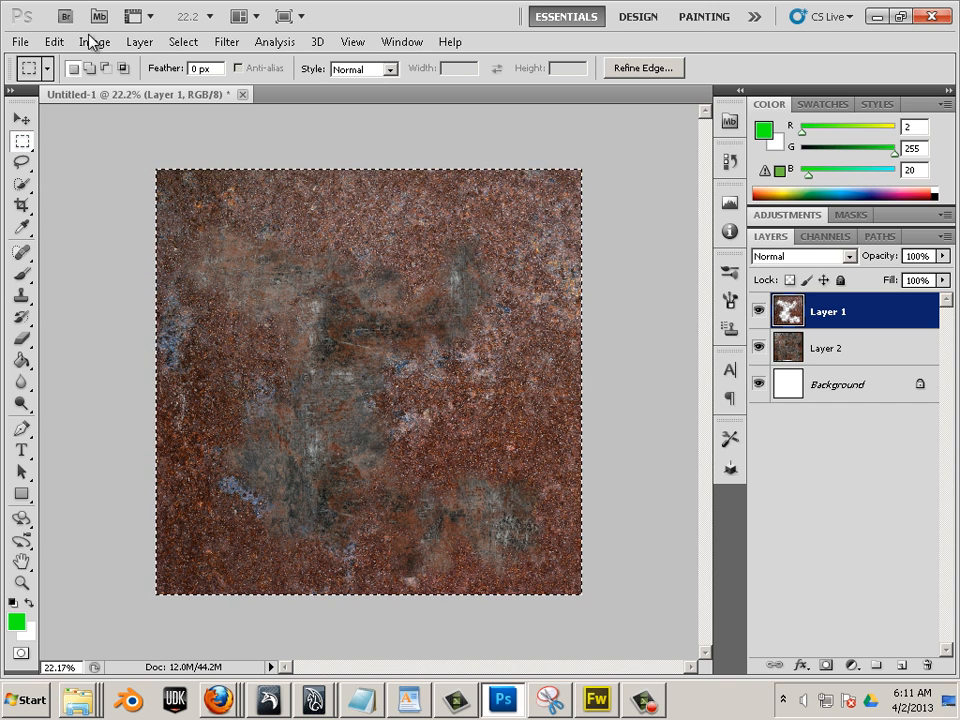
{"action": "left_click", "coordinate": [55, 42]}
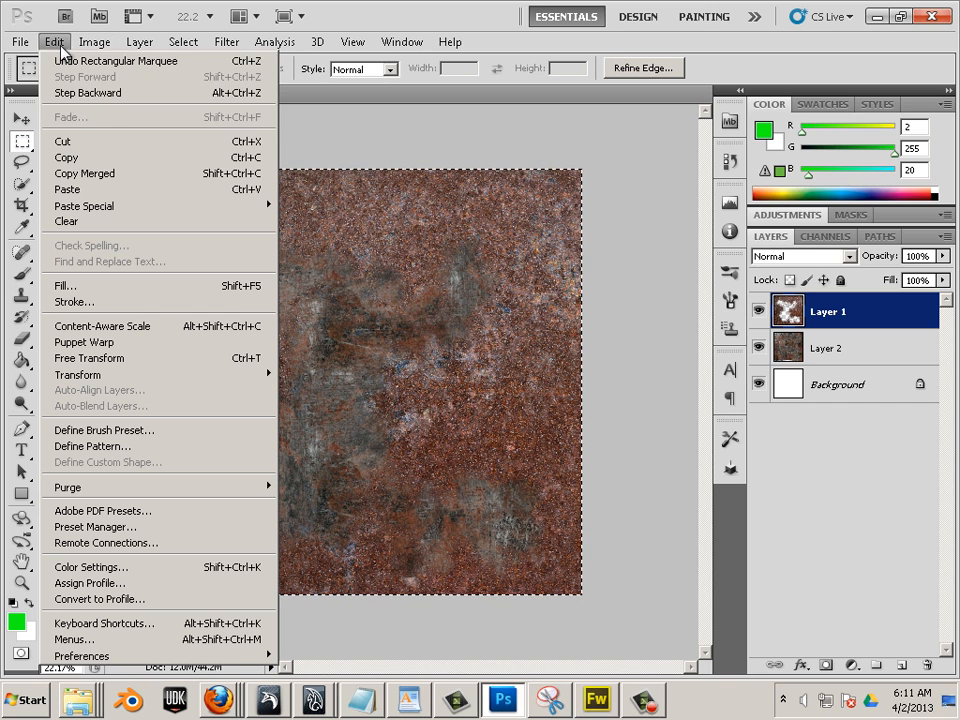
{"action": "left_click", "coordinate": [96, 178]}
{"action": "left_click", "coordinate": [52, 42]}
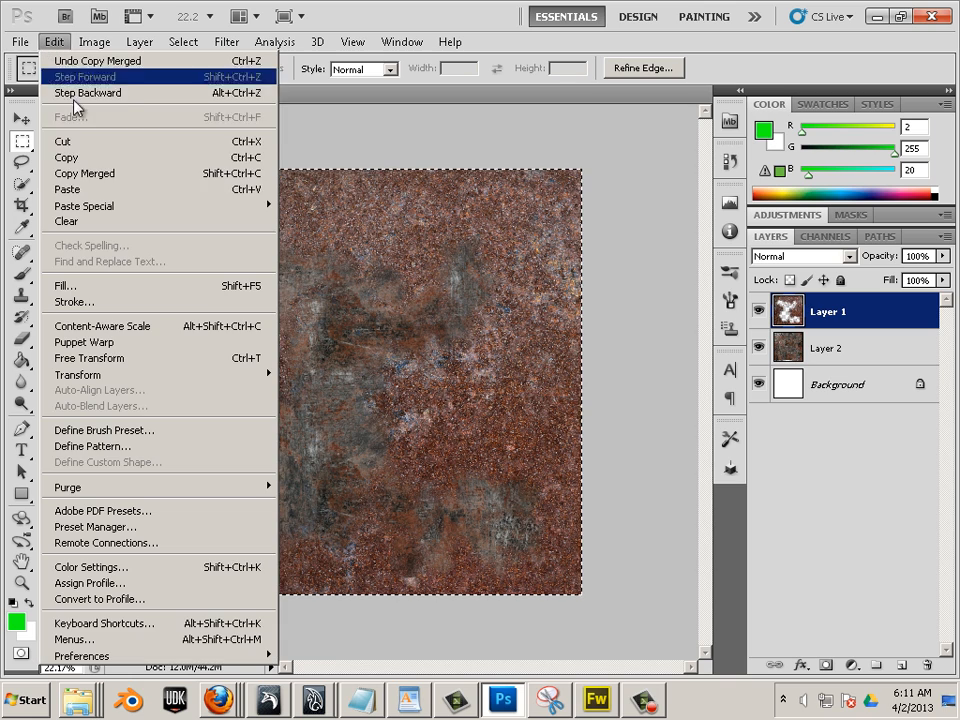
{"action": "left_click", "coordinate": [96, 190]}
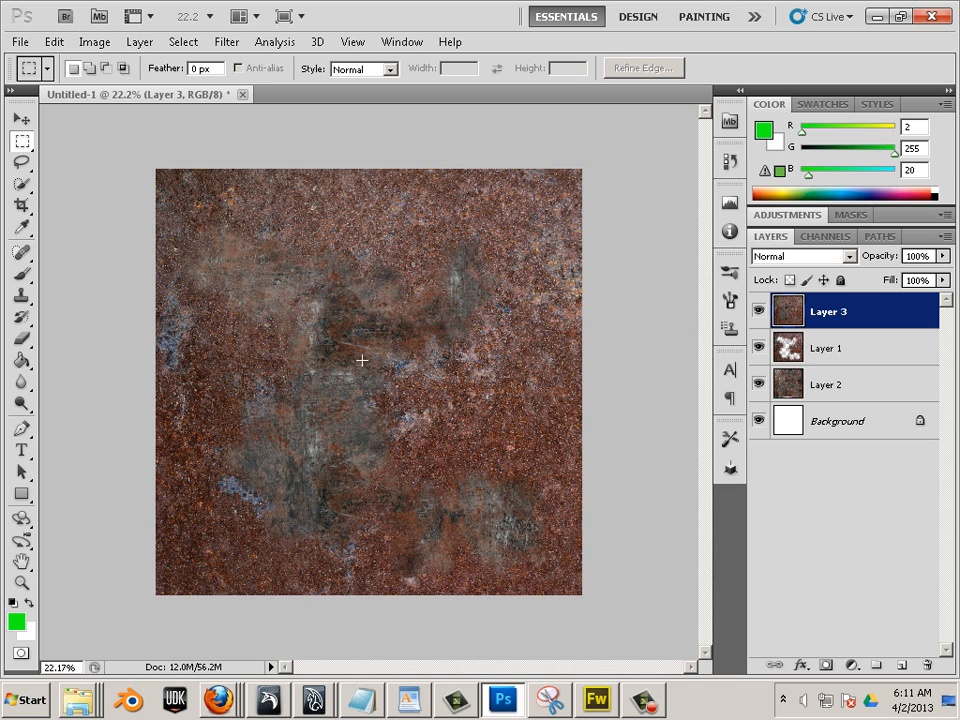
Hide Layer 1 and Layer 2, and duplicate Layer 3
{"action": "left_click", "coordinate": [759, 348]}
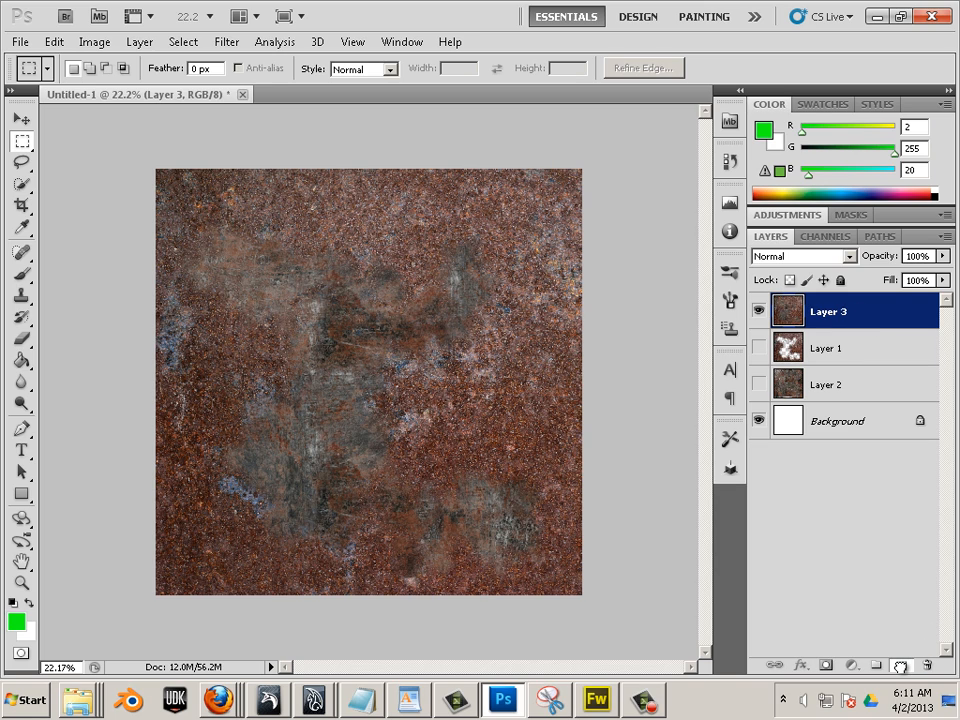
{"action": "key", "text": "ctrl+j"}
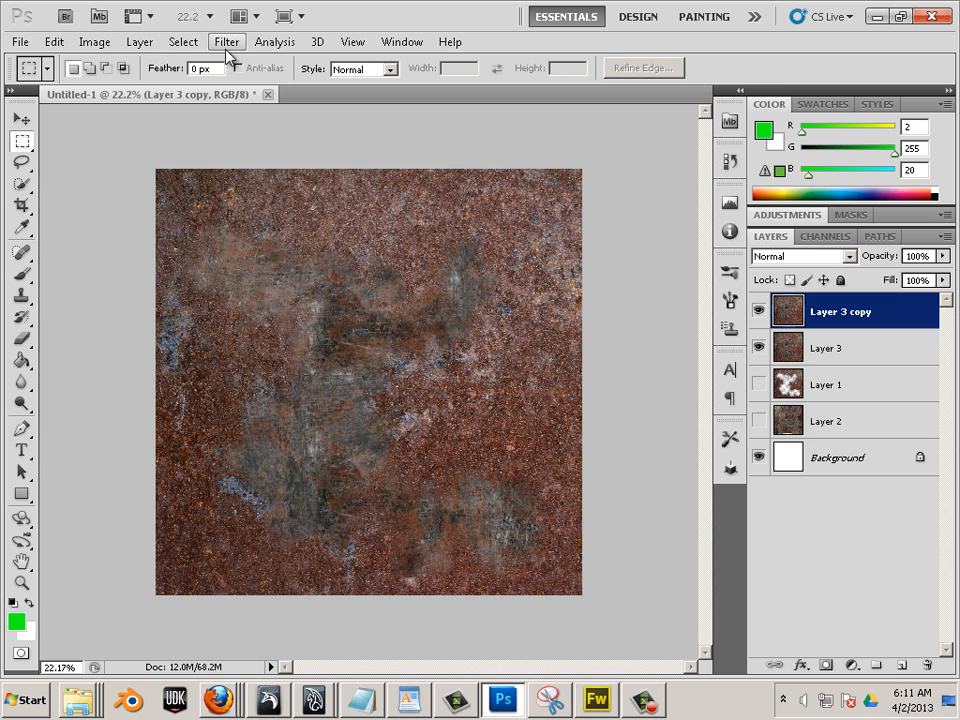
Offset Layer 3 copy by +1018 pixels horizontally and +1018 pixels vertically, with undefined areas set to Wrap Around
{"action": "left_click", "coordinate": [226, 43]}
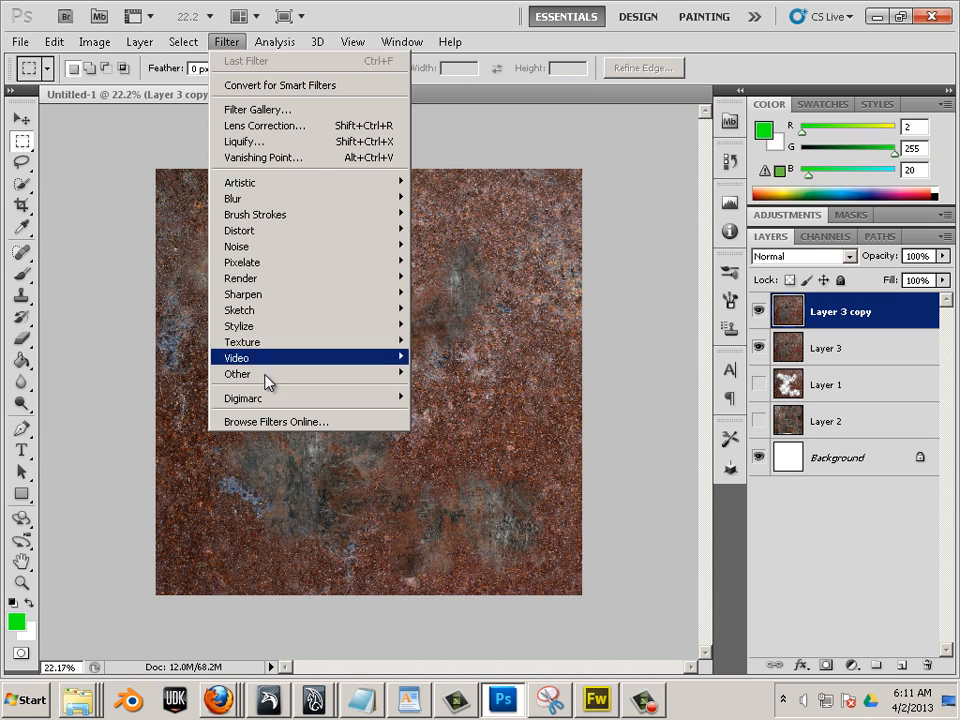
{"action": "mouse_move", "coordinate": [302, 378]}
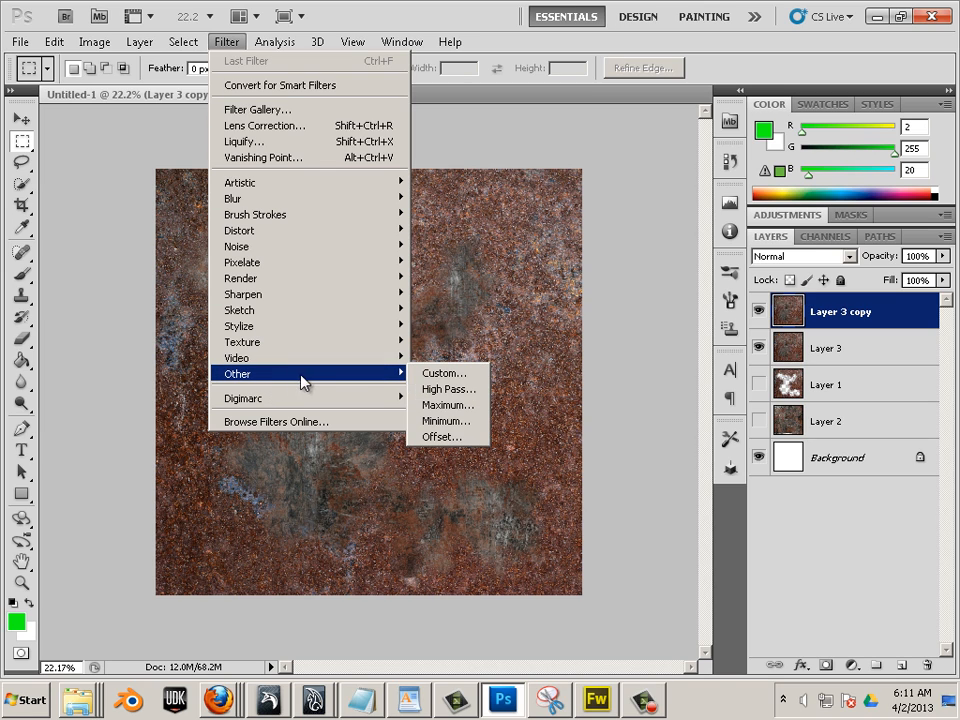
{"action": "left_click", "coordinate": [436, 436]}
{"action": "left_click_drag", "start_coordinate": [443, 221], "coordinate": [462, 221]}
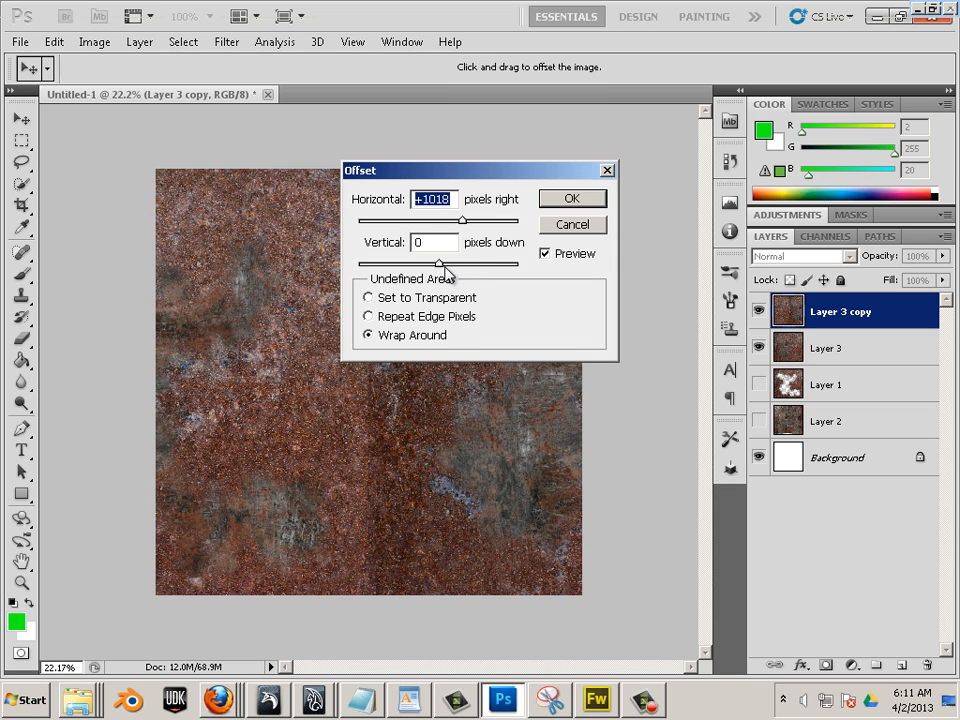
{"action": "left_click_drag", "start_coordinate": [445, 267], "coordinate": [464, 274]}
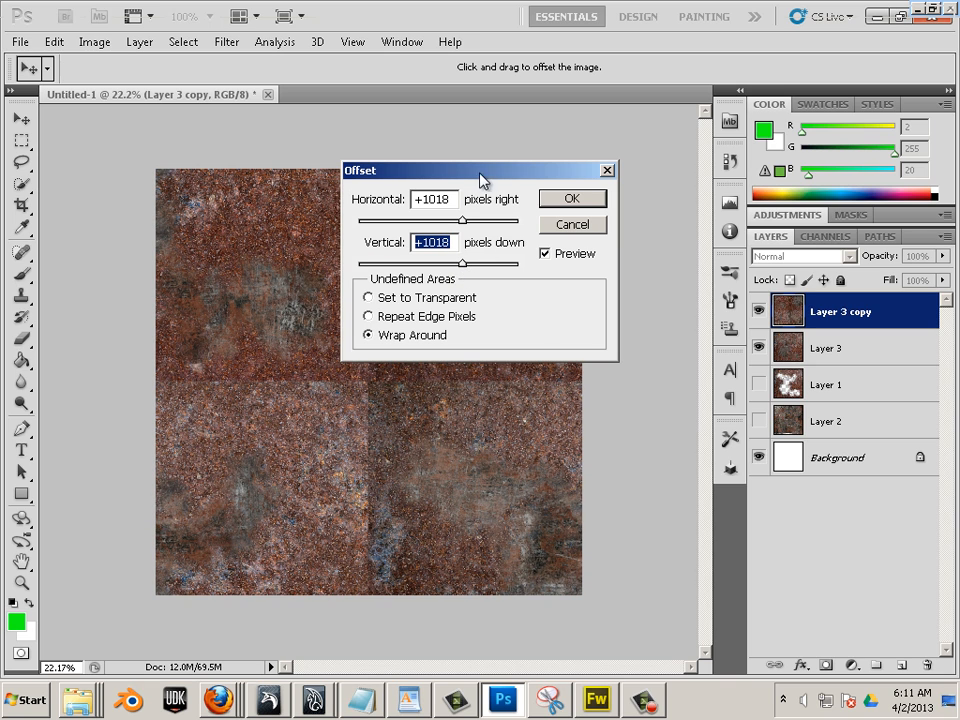
{"action": "left_click_drag", "start_coordinate": [484, 172], "coordinate": [674, 153]}
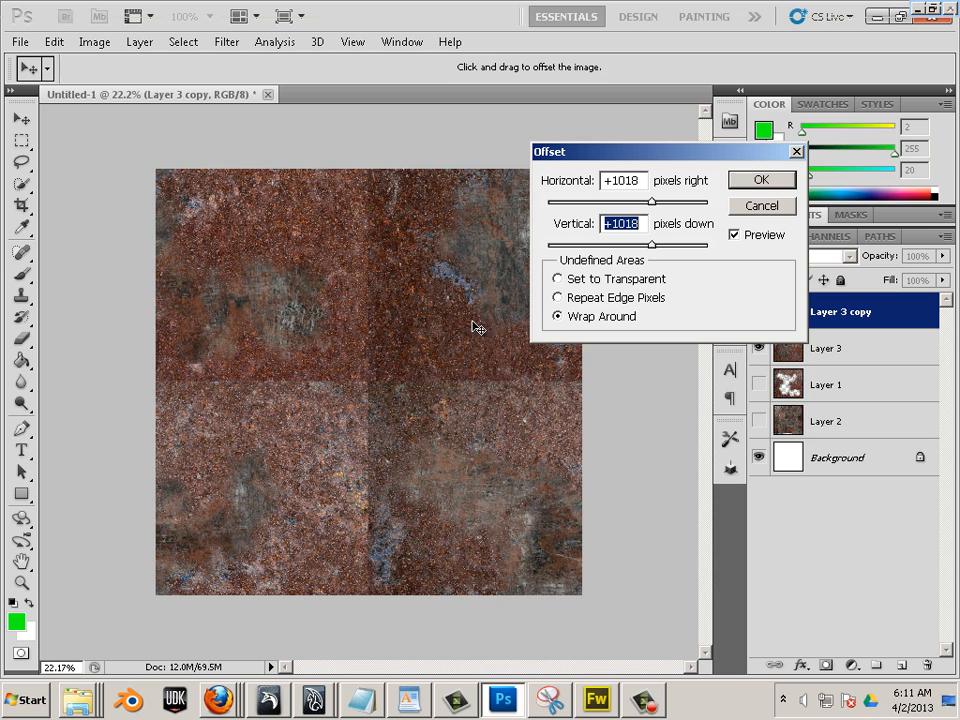
{"action": "left_click", "coordinate": [762, 180]}
{"action": "key", "text": "m"}
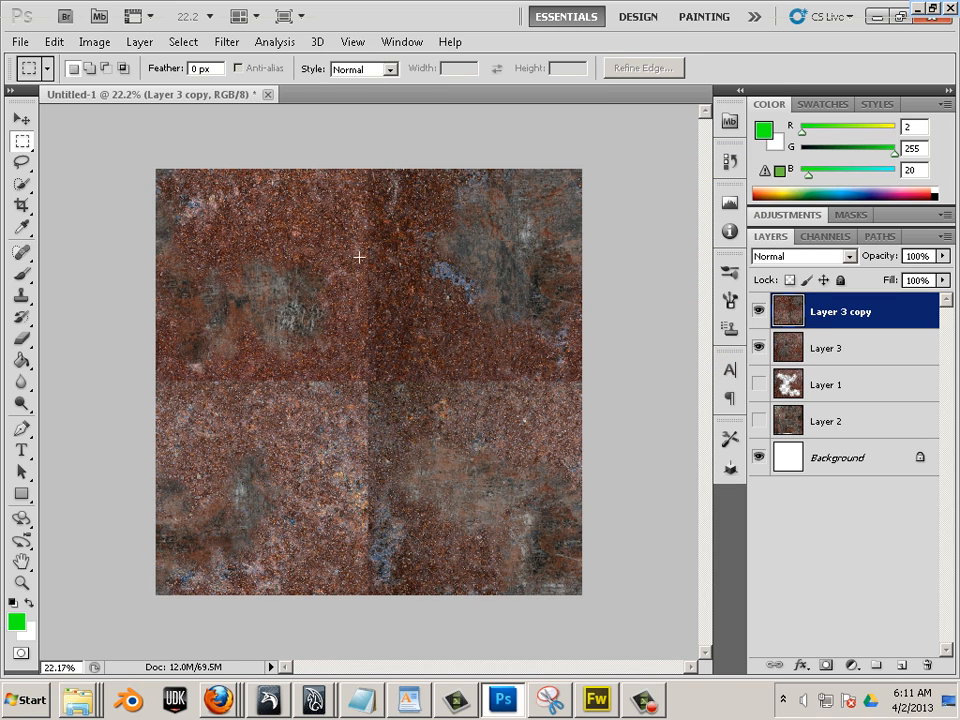
Erase the cross-shaped seams through the middle of Layer 3 copy with the 600 px brush, revealing Layer 3 beneath
{"action": "left_click", "coordinate": [21, 338]}
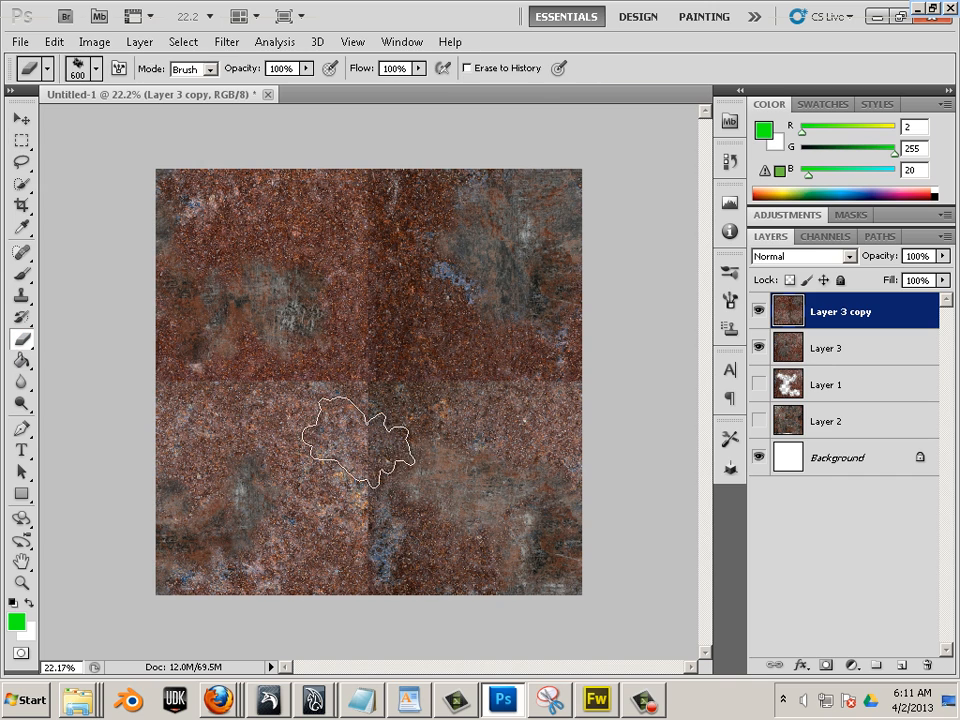
{"action": "mouse_move", "coordinate": [360, 522]}
{"action": "left_mouse_down"}
{"action": "mouse_move", "coordinate": [358, 454]}
{"action": "mouse_move", "coordinate": [369, 416]}
{"action": "mouse_move", "coordinate": [339, 386]}
{"action": "mouse_move", "coordinate": [234, 369]}
{"action": "mouse_move", "coordinate": [214, 379]}
{"action": "mouse_move", "coordinate": [416, 386]}
{"action": "mouse_move", "coordinate": [491, 371]}
{"action": "mouse_move", "coordinate": [348, 332]}
{"action": "mouse_move", "coordinate": [396, 237]}
{"action": "mouse_move", "coordinate": [388, 234]}
{"action": "mouse_move", "coordinate": [371, 305]}
{"action": "mouse_move", "coordinate": [324, 324]}
{"action": "mouse_move", "coordinate": [287, 452]}
{"action": "mouse_move", "coordinate": [265, 477]}
{"action": "left_mouse_up"}
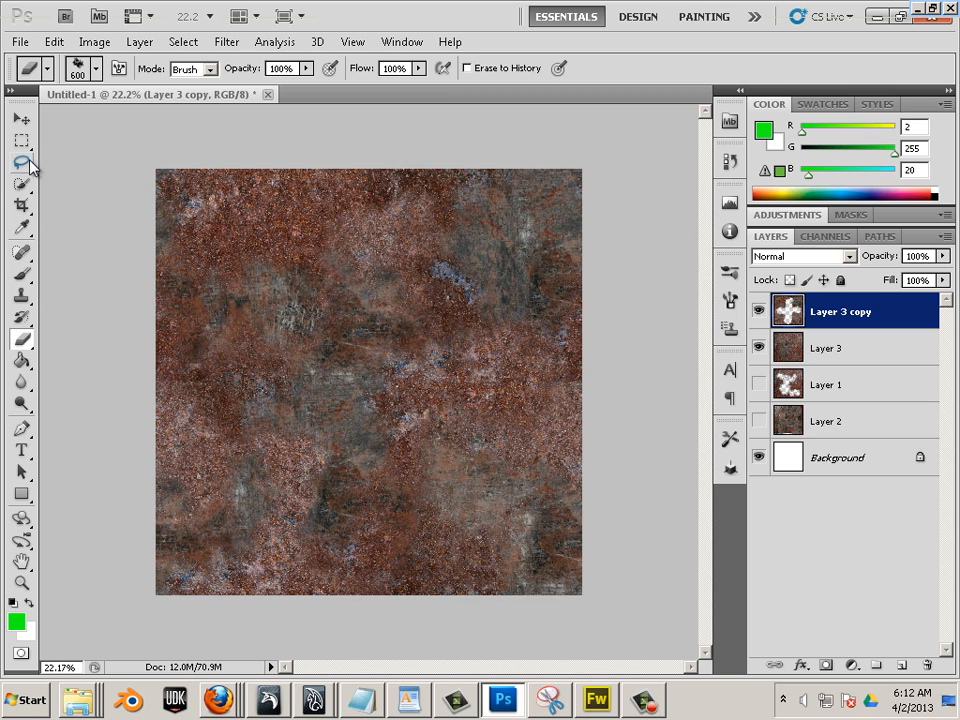
Select the entire canvas, make a merged copy of the blended Layer 3 and Layer 3 copy, and paste it as a new layer
{"action": "left_click", "coordinate": [25, 145]}
{"action": "left_click_drag", "start_coordinate": [91, 137], "coordinate": [615, 649]}
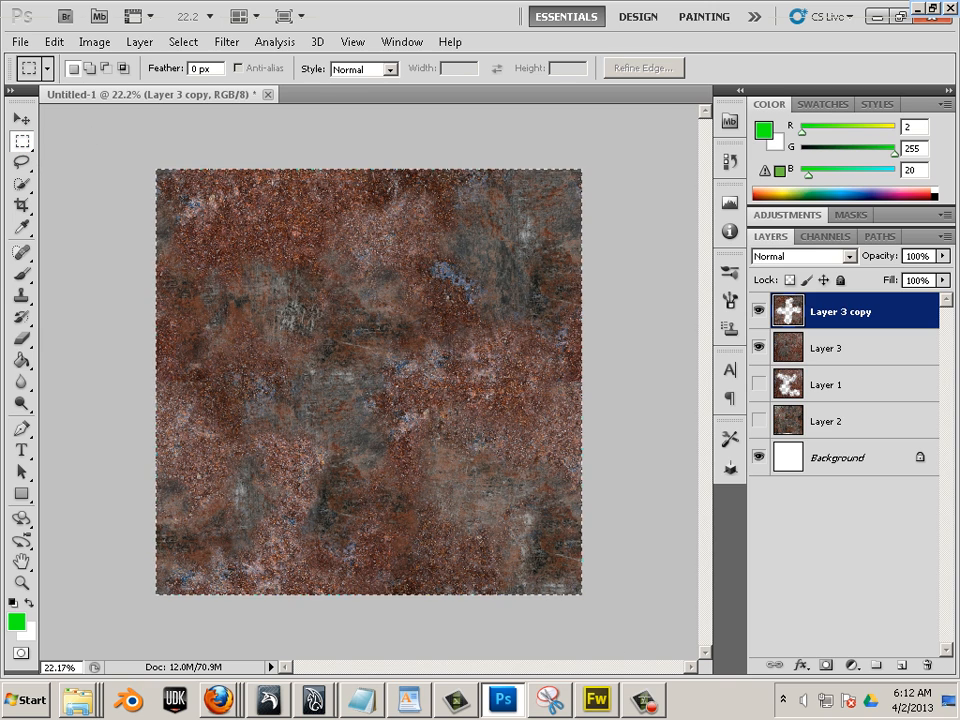
{"action": "left_click", "coordinate": [56, 42]}
{"action": "left_click", "coordinate": [88, 157]}
{"action": "left_click", "coordinate": [52, 42]}
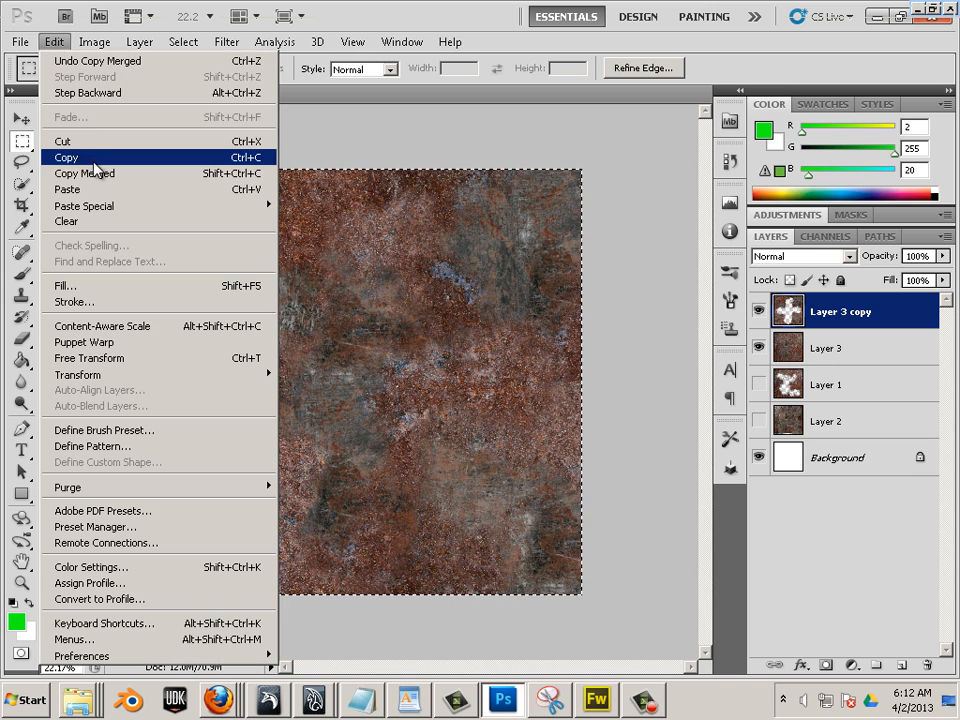
{"action": "left_click", "coordinate": [88, 190]}
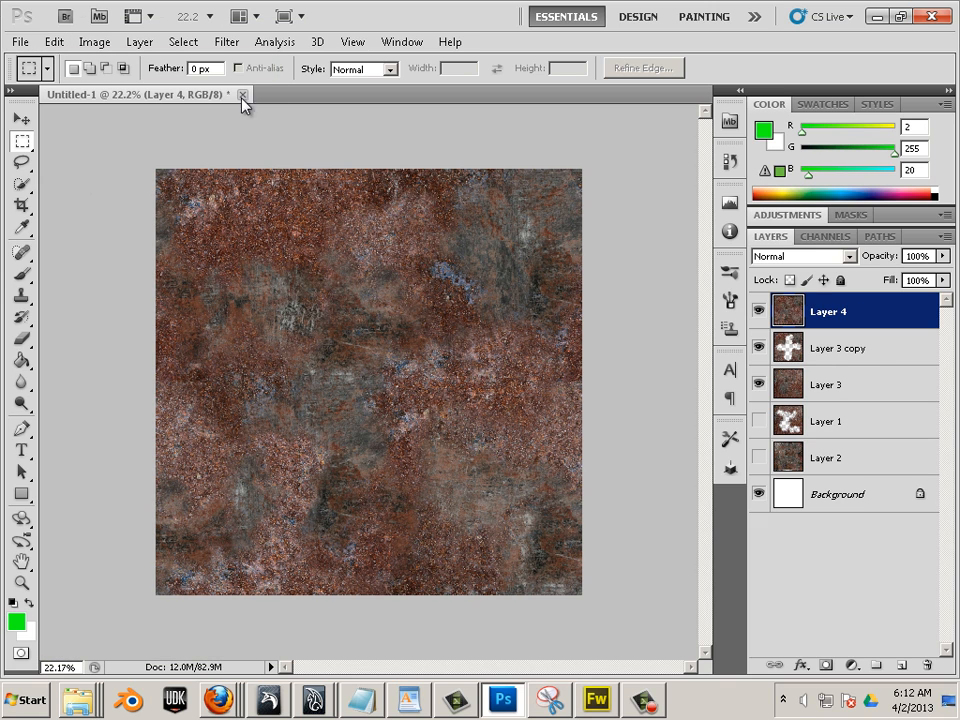
Offset Layer 4 by +100 pixels horizontally and +2120 pixels vertically, with undefined areas set to Wrap Around
{"action": "left_click", "coordinate": [230, 42]}
{"action": "mouse_move", "coordinate": [257, 380]}
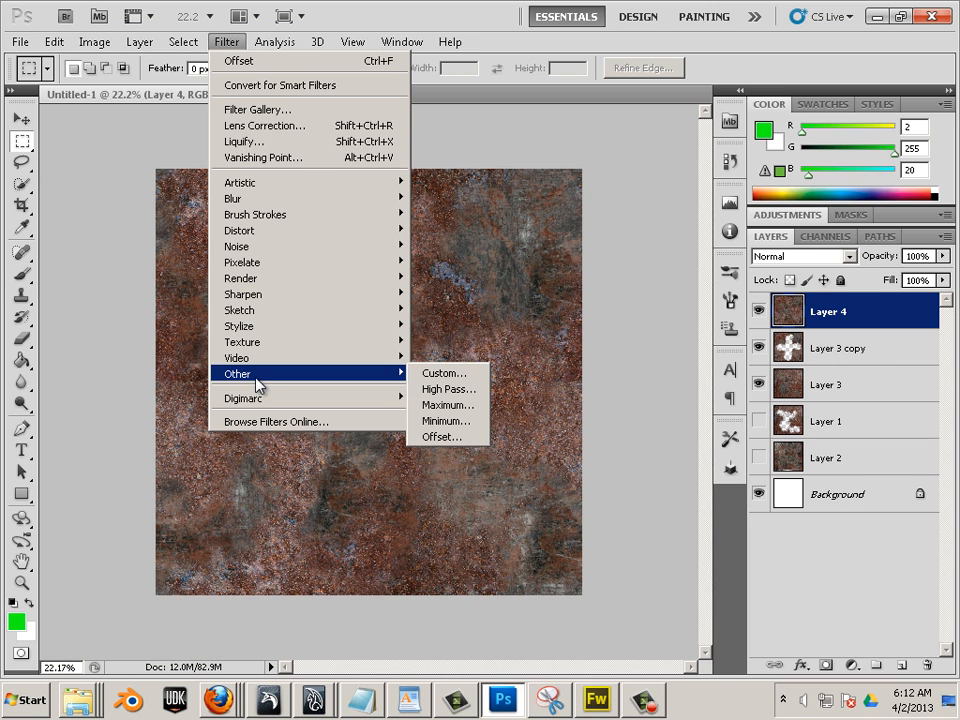
{"action": "left_click", "coordinate": [470, 437]}
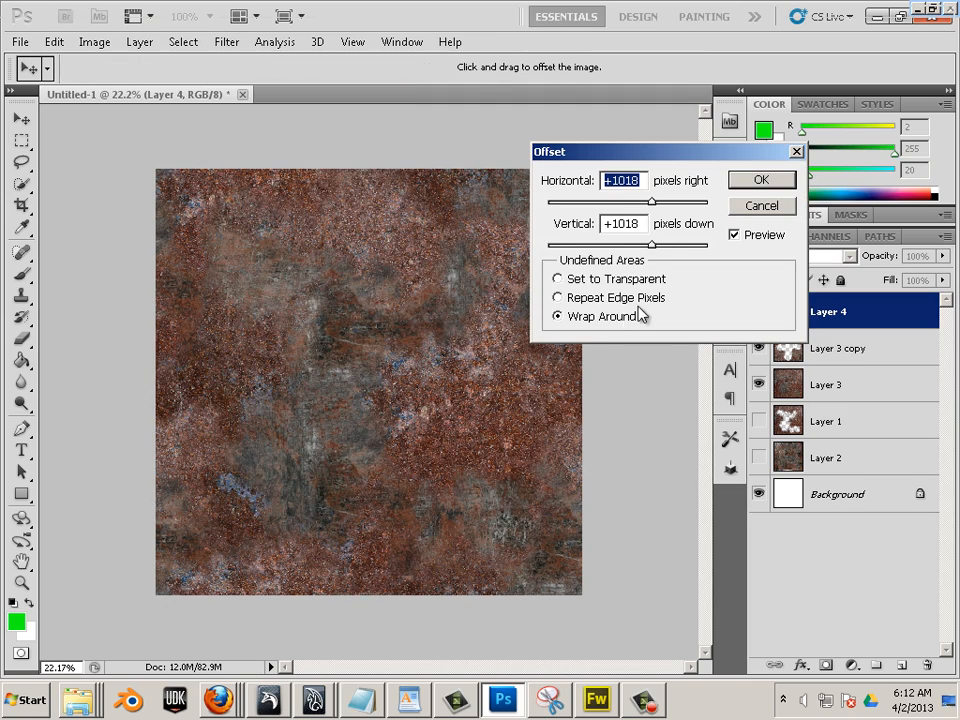
{"action": "left_click_drag", "start_coordinate": [654, 204], "coordinate": [630, 204]}
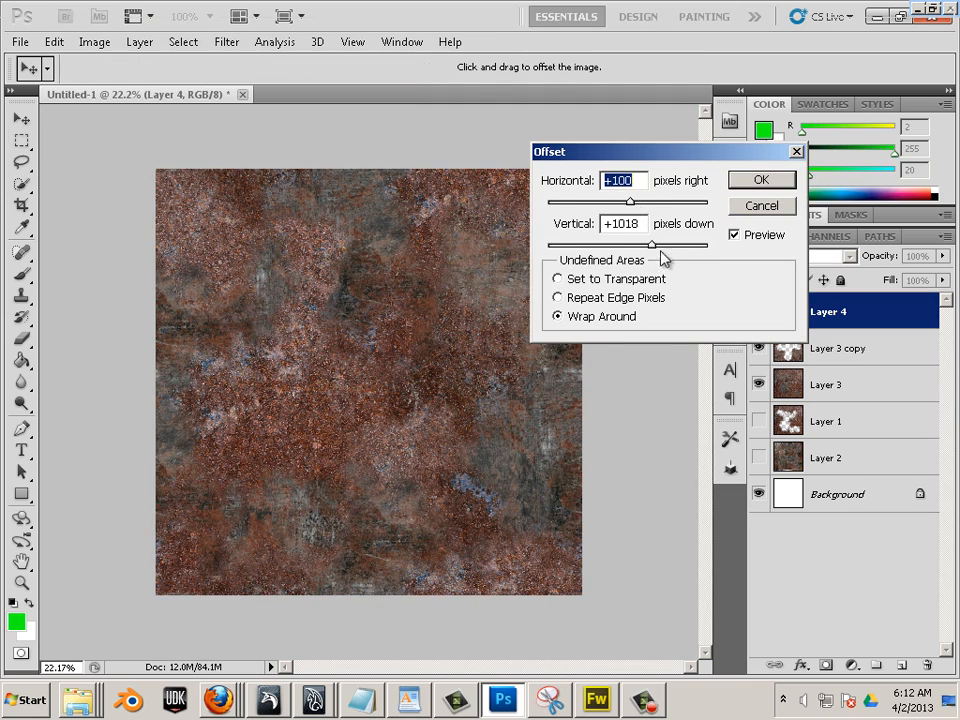
{"action": "left_click_drag", "start_coordinate": [652, 249], "coordinate": [678, 251]}
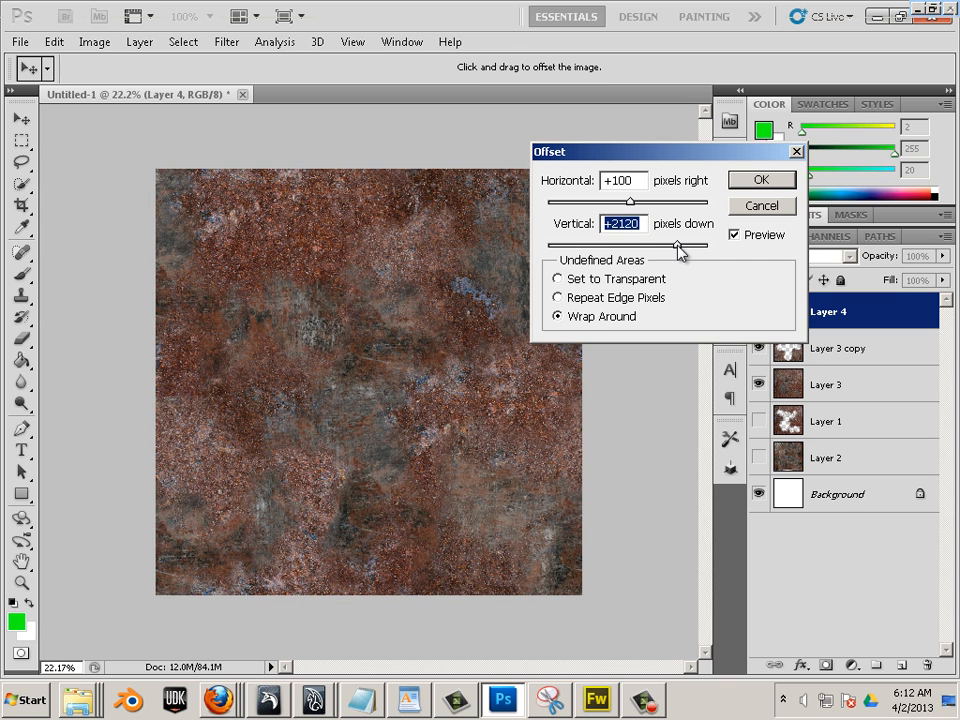
{"action": "left_click", "coordinate": [762, 182]}
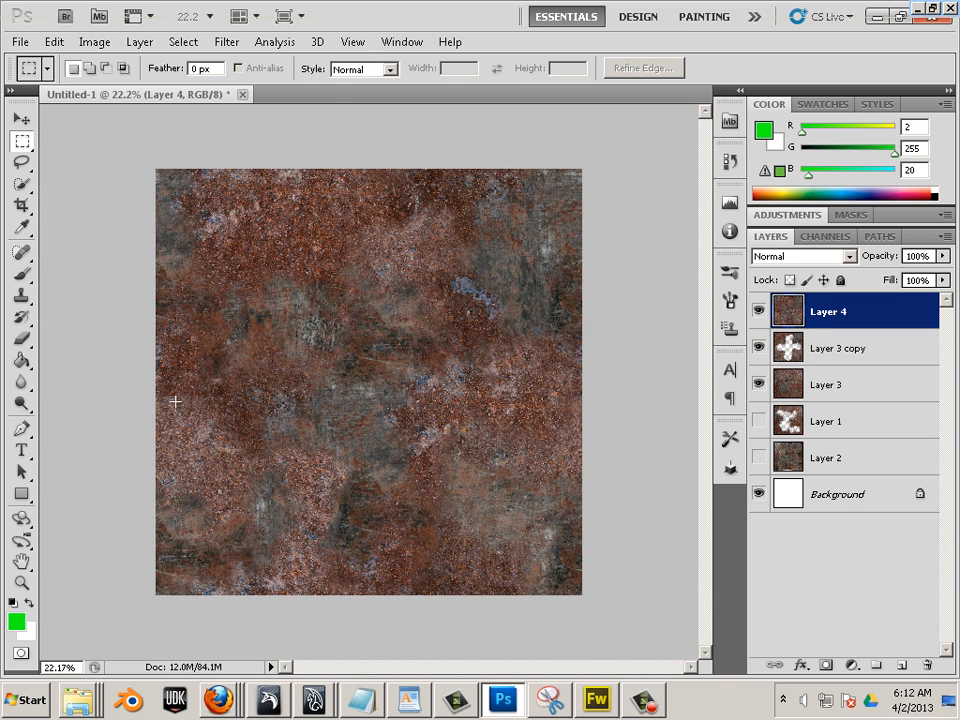
Patch the seam near the left edge of Layer 4 with texture from the greyer area above it, and deselect
{"action": "scroll", "coordinate": [160, 390], "scroll_direction": "up", "scroll_amount": 2}
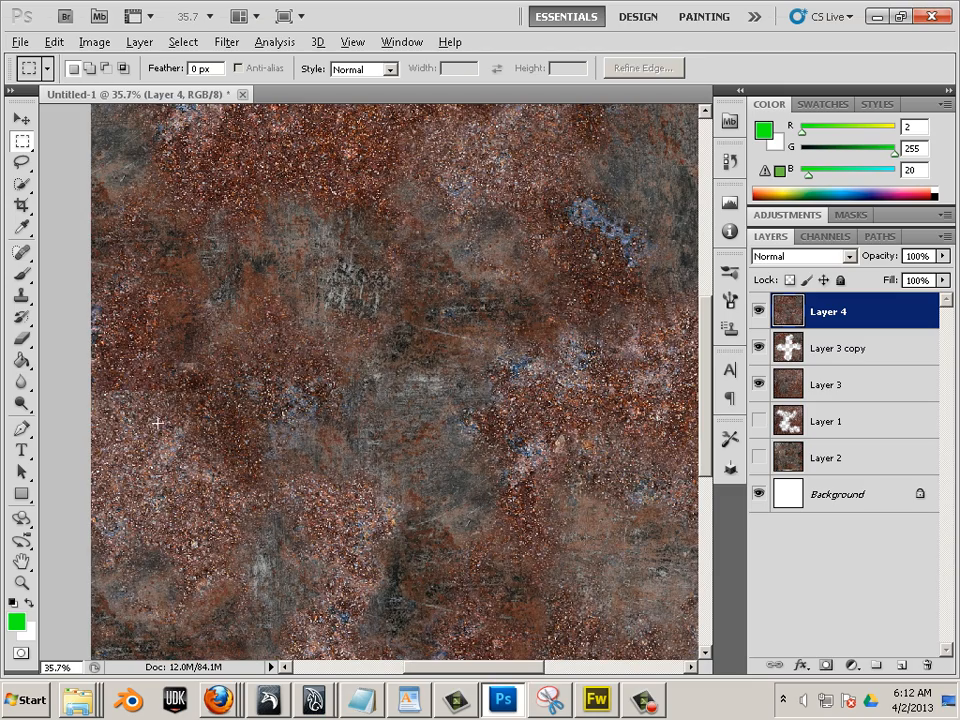
{"action": "scroll", "coordinate": [131, 376], "scroll_direction": "up", "scroll_amount": 1}
{"action": "left_click_drag", "start_coordinate": [27, 258], "coordinate": [76, 290]}
{"action": "mouse_move", "coordinate": [157, 351]}
{"action": "left_mouse_down"}
{"action": "mouse_move", "coordinate": [103, 377]}
{"action": "mouse_move", "coordinate": [171, 407]}
{"action": "mouse_move", "coordinate": [165, 358]}
{"action": "mouse_move", "coordinate": [282, 282]}
{"action": "left_mouse_up"}
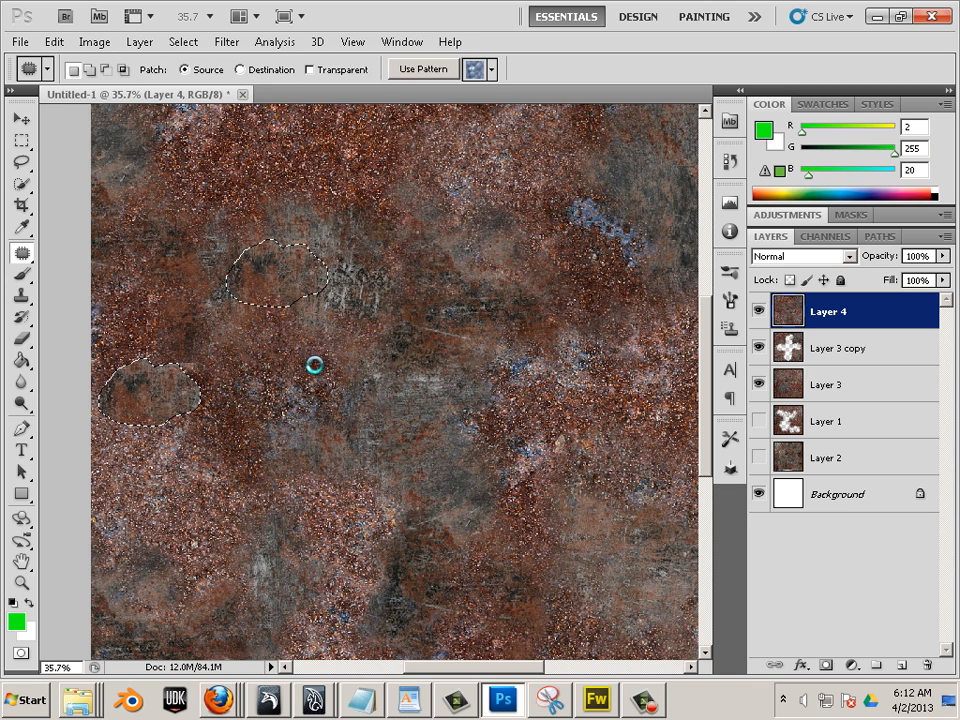
{"action": "key", "text": "ctrl+d"}
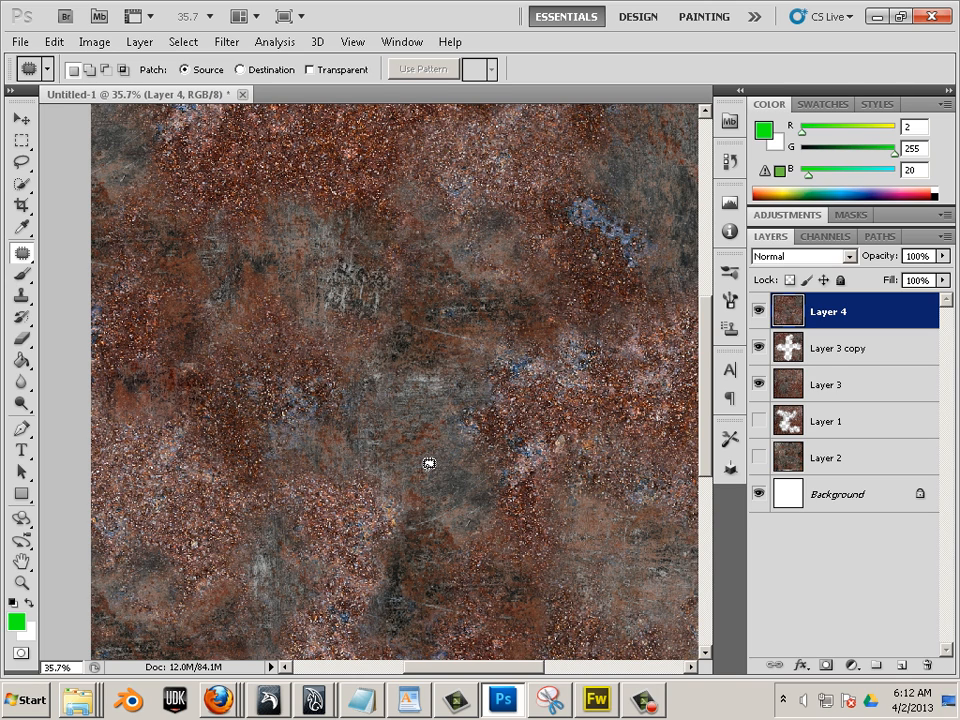
{"action": "scroll", "coordinate": [428, 463], "scroll_direction": "down", "scroll_amount": 3}
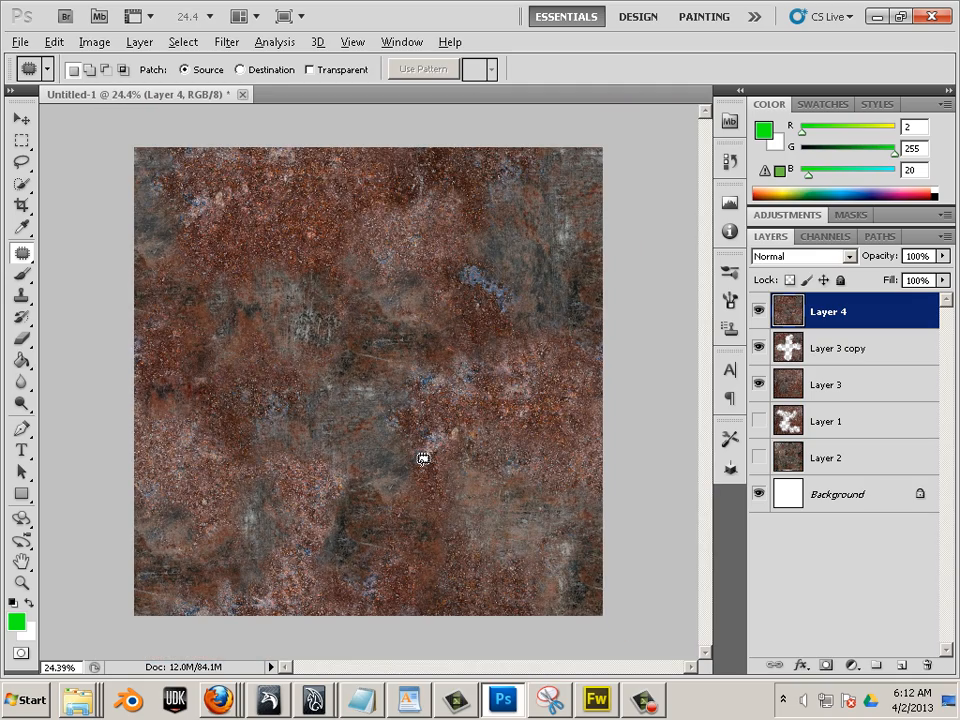
{"action": "key", "text": "alt"}
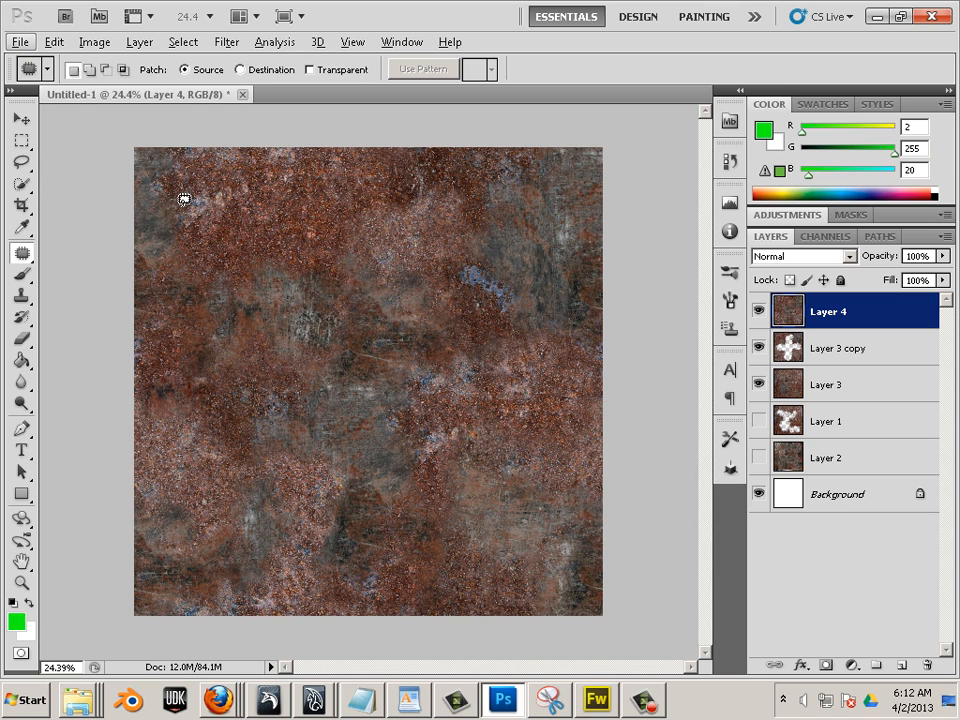
Save a copy named rust as TIFF in the Desktop's milk folder, without layers and with image compression set to NONE
{"action": "left_click", "coordinate": [20, 42]}
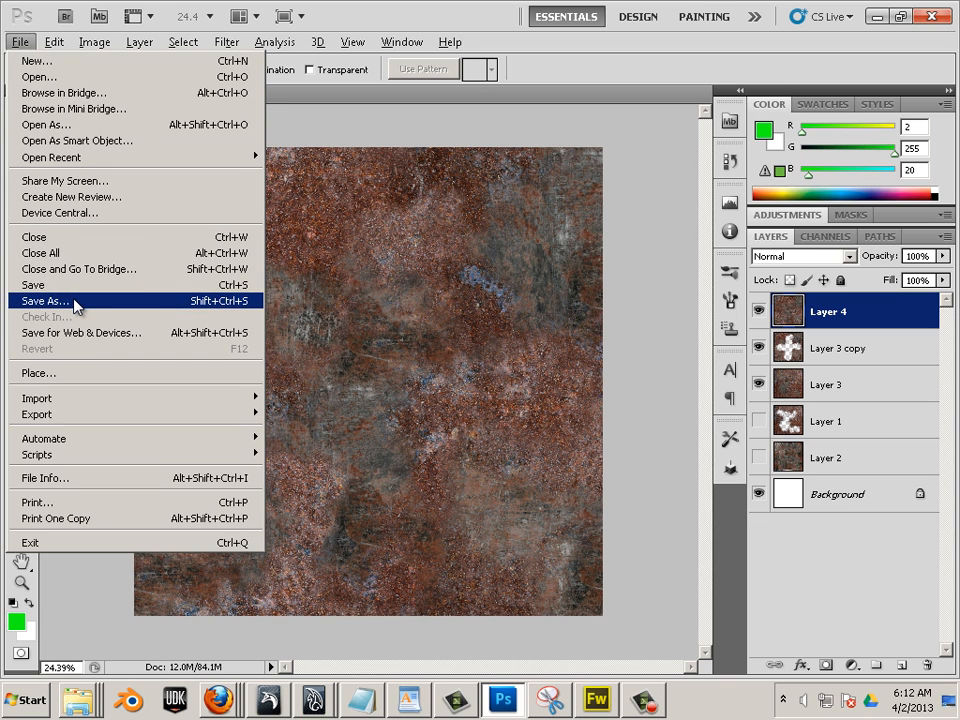
{"action": "left_click", "coordinate": [55, 224]}
{"action": "left_click", "coordinate": [490, 394]}
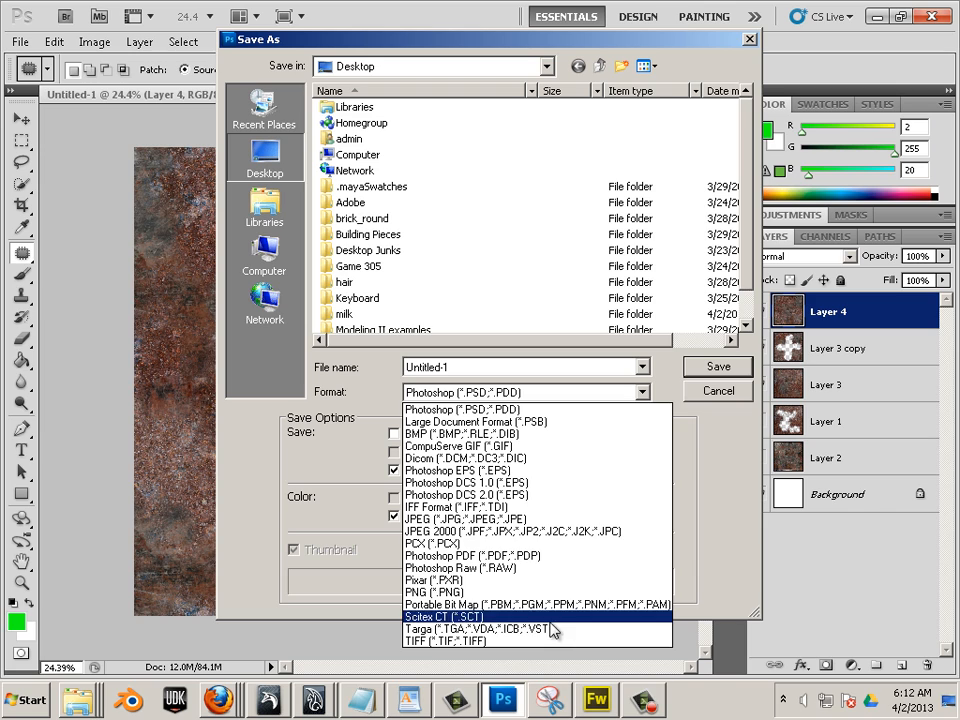
{"action": "left_click", "coordinate": [500, 640]}
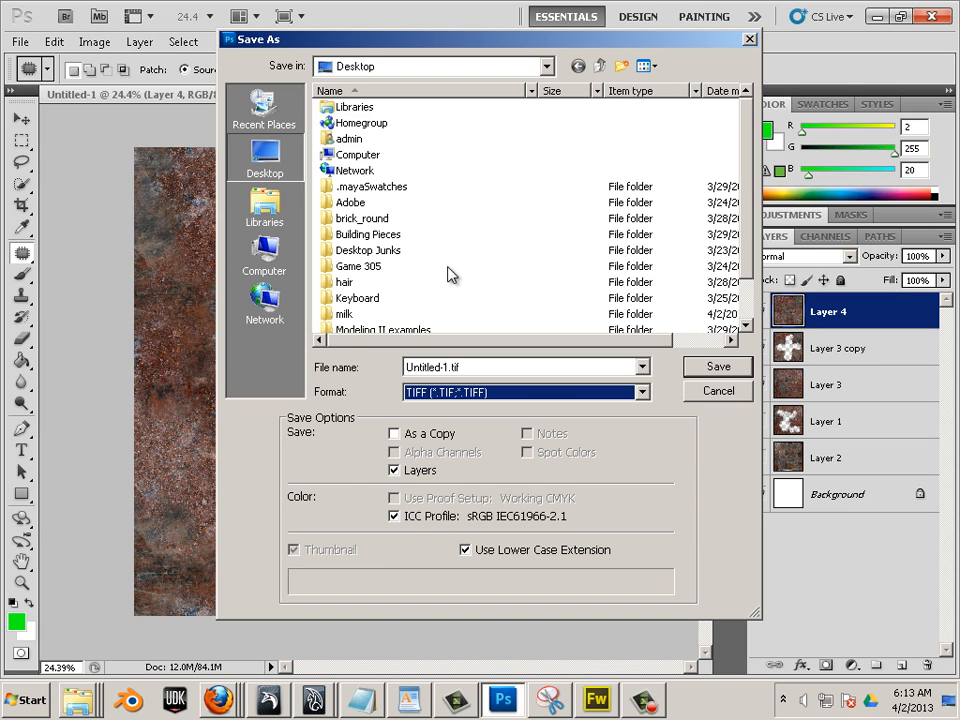
{"action": "double_click", "coordinate": [345, 313]}
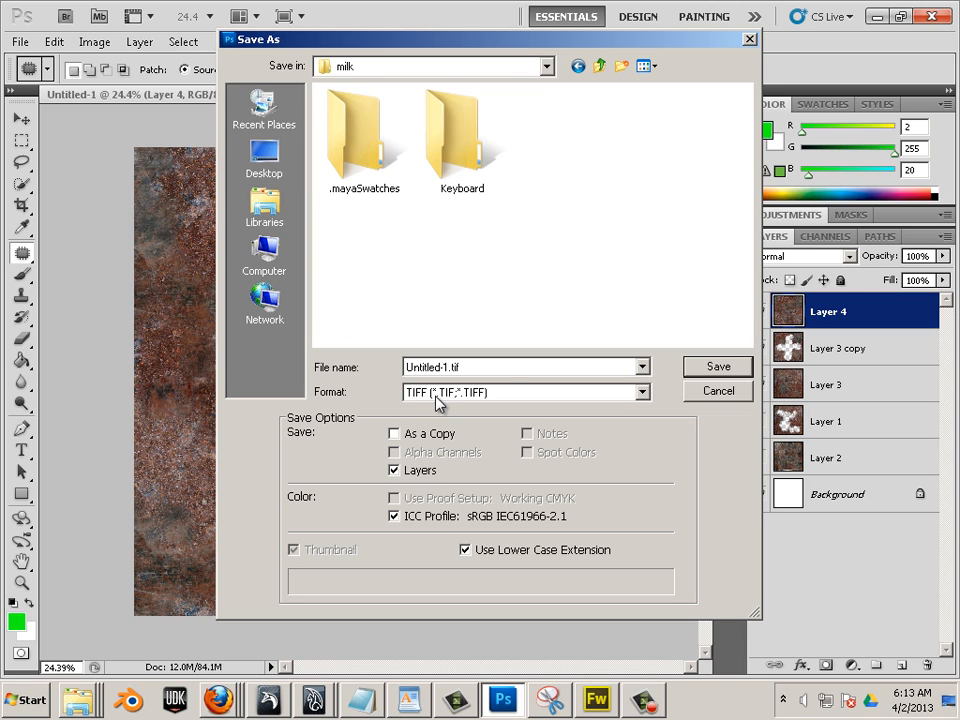
{"action": "left_click", "coordinate": [495, 368]}
{"action": "type", "text": "t"}
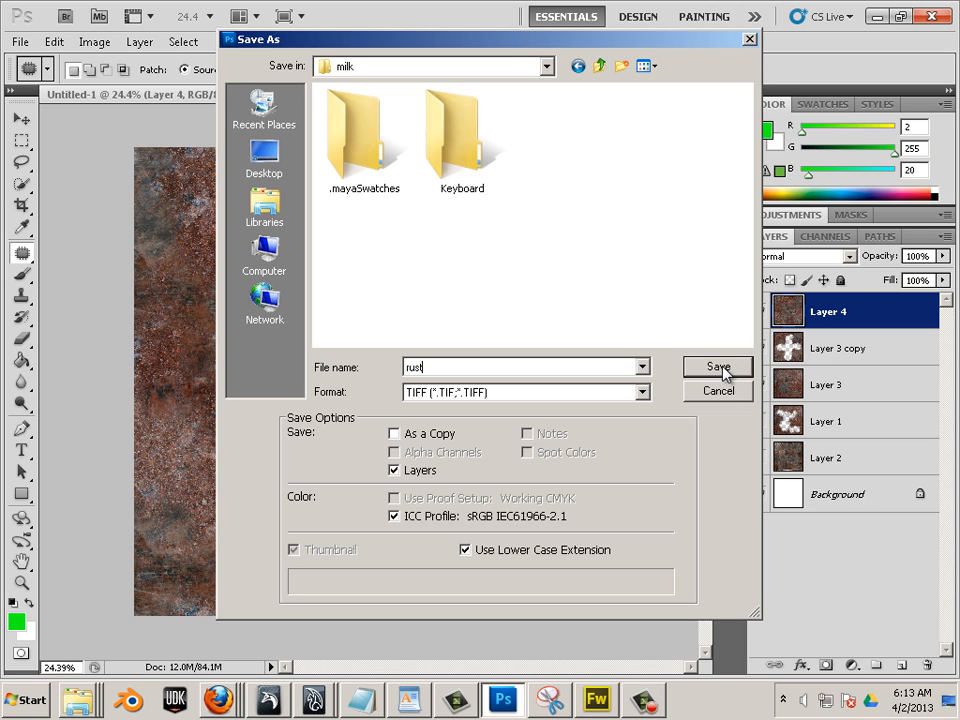
{"action": "left_click", "coordinate": [394, 470]}
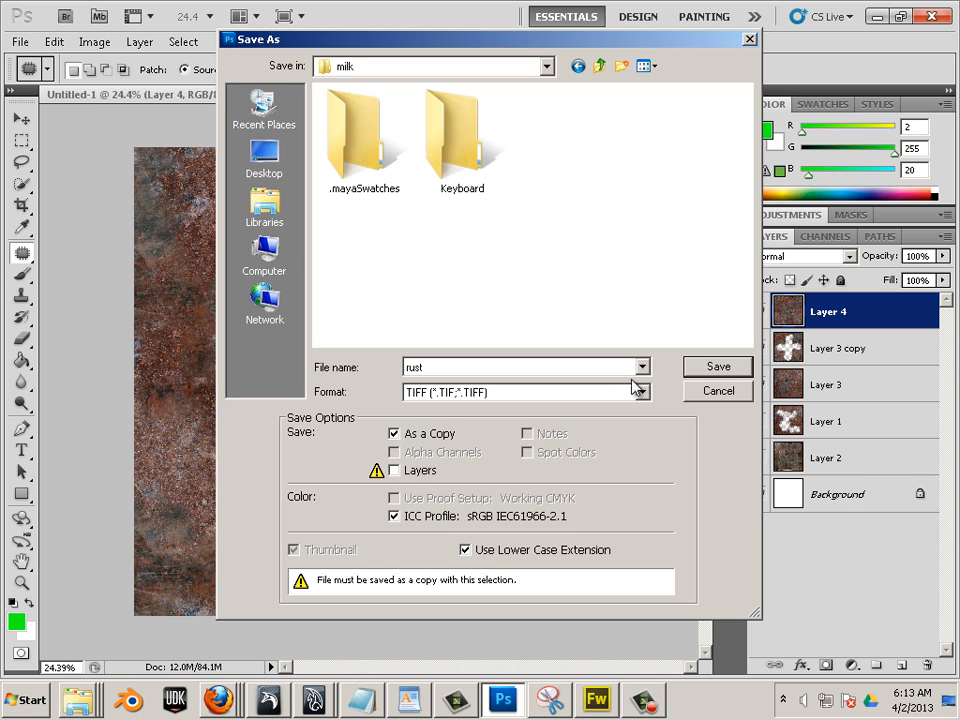
{"action": "left_click", "coordinate": [714, 368]}
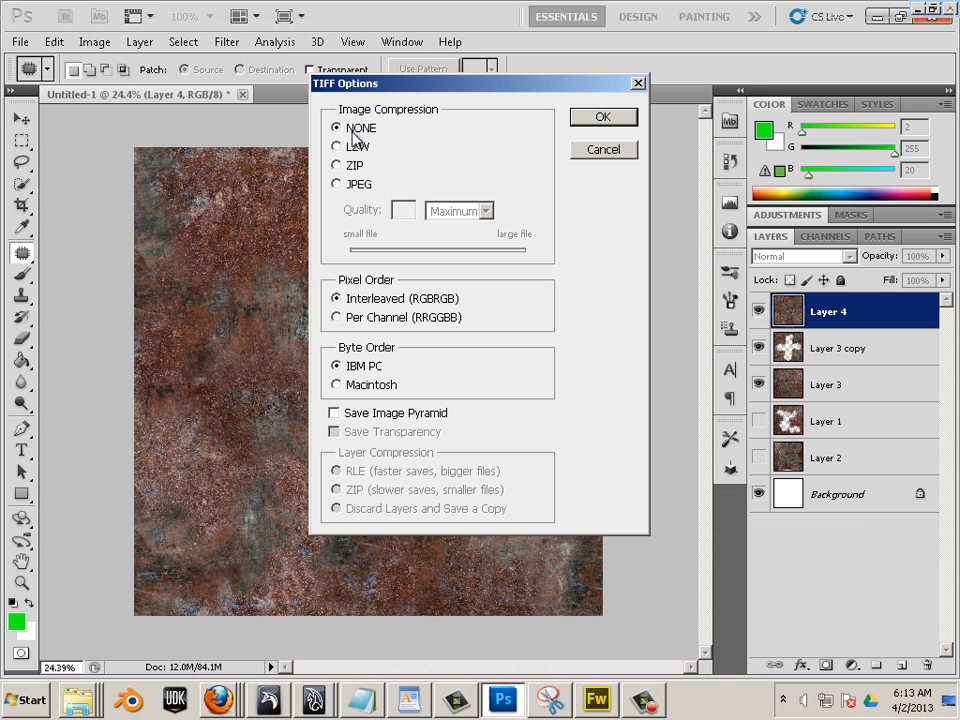
{"action": "left_click", "coordinate": [603, 117]}
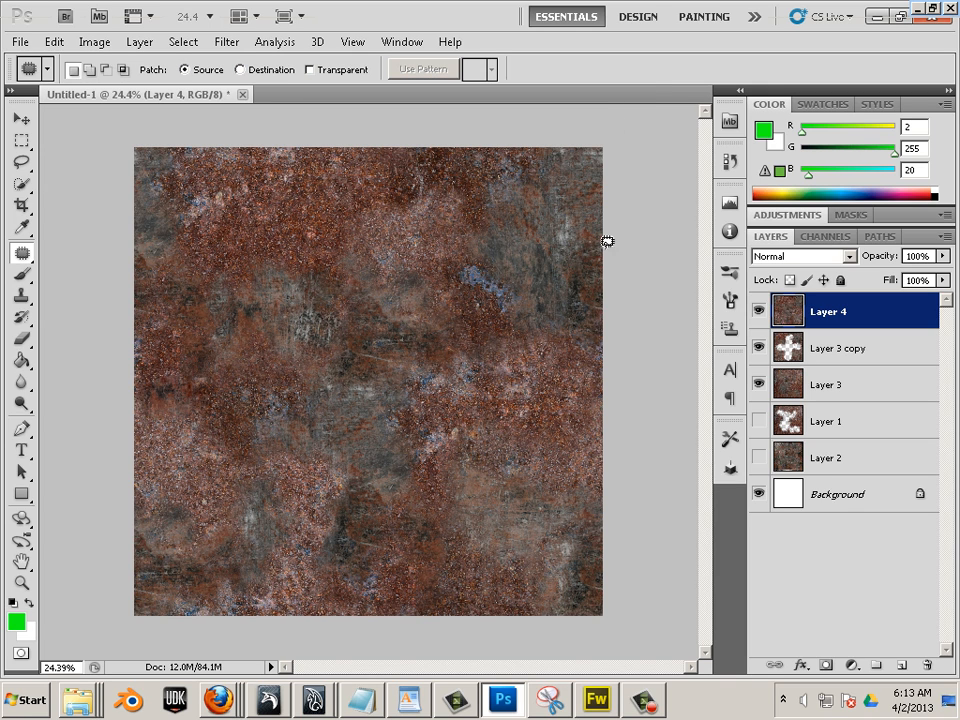
Switch to Mudbox and bring the Image Browser up to the Desktop folder
{"action": "left_click", "coordinate": [270, 703]}
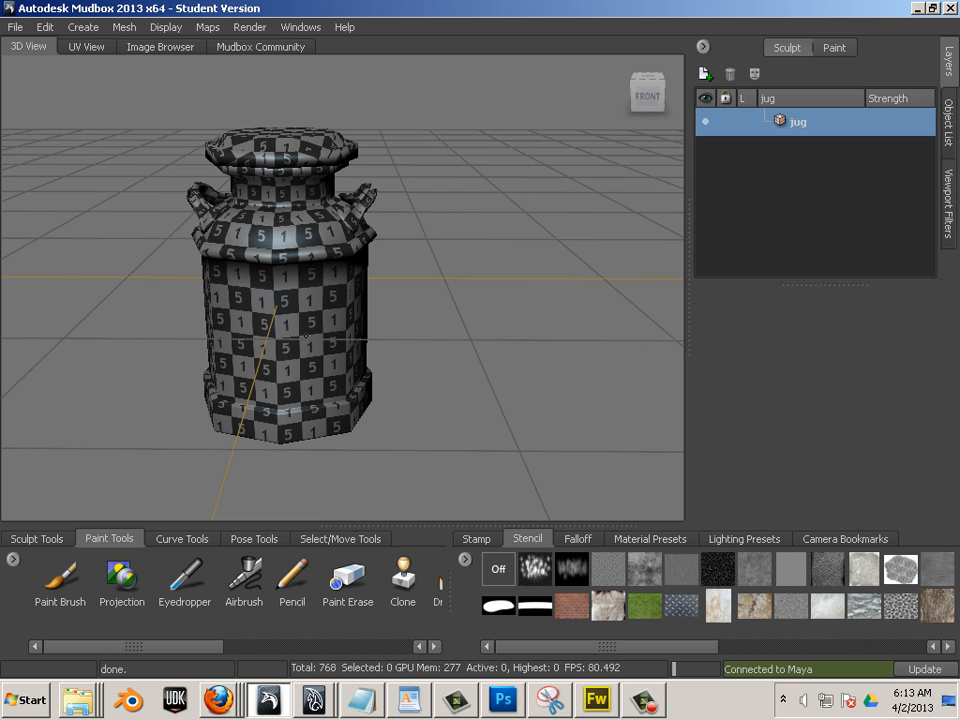
{"action": "left_click", "coordinate": [162, 47]}
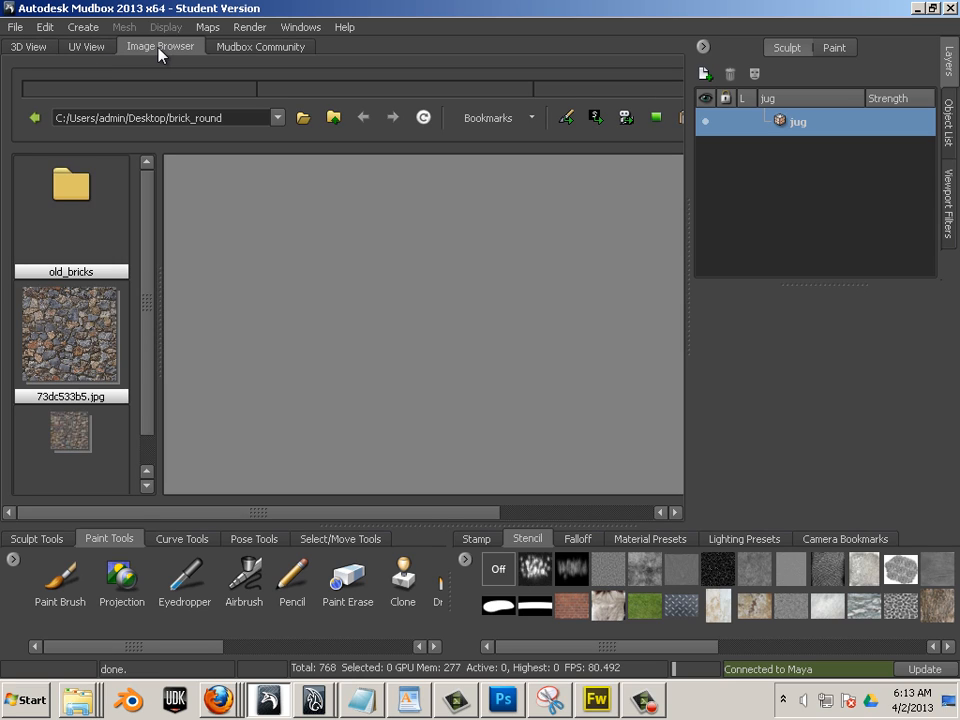
{"action": "left_click", "coordinate": [332, 119]}
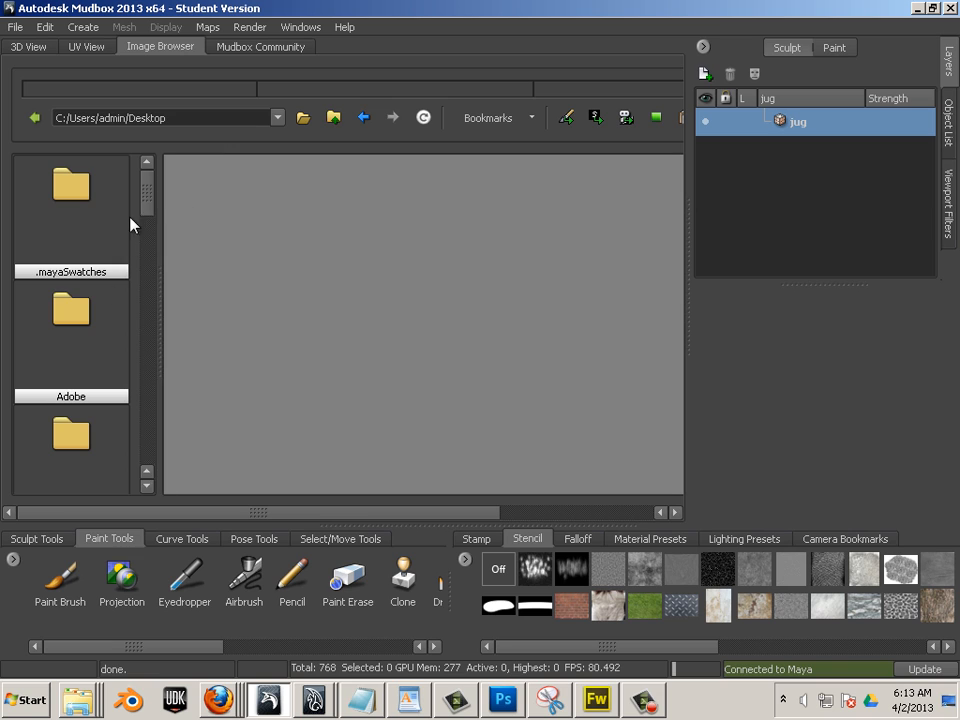
{"action": "left_click_drag", "start_coordinate": [147, 180], "coordinate": [148, 328]}
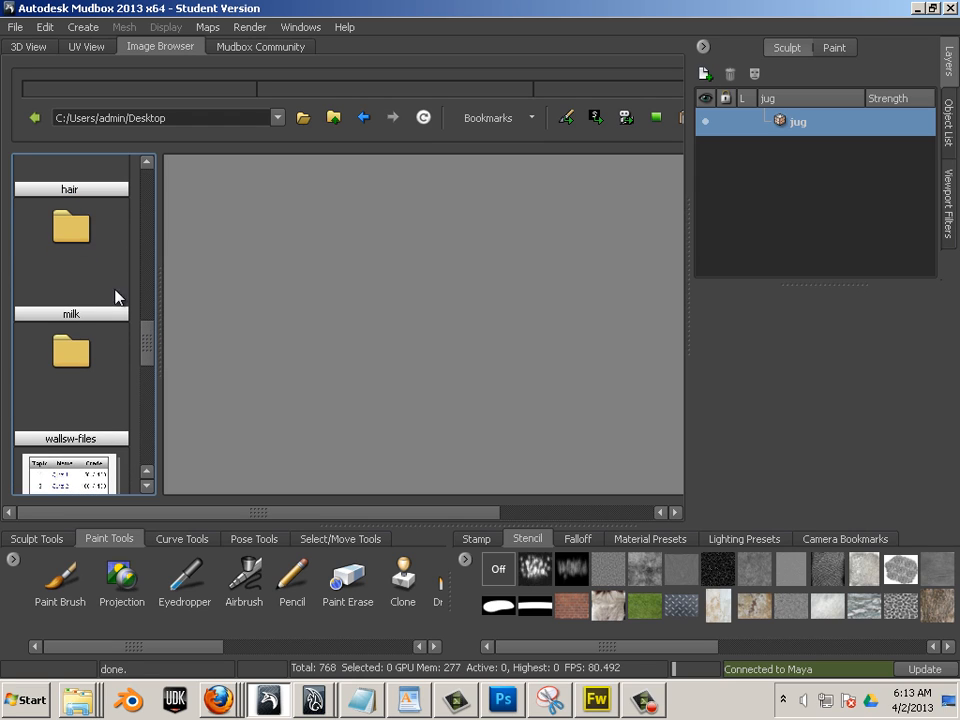
{"action": "double_click", "coordinate": [77, 348]}
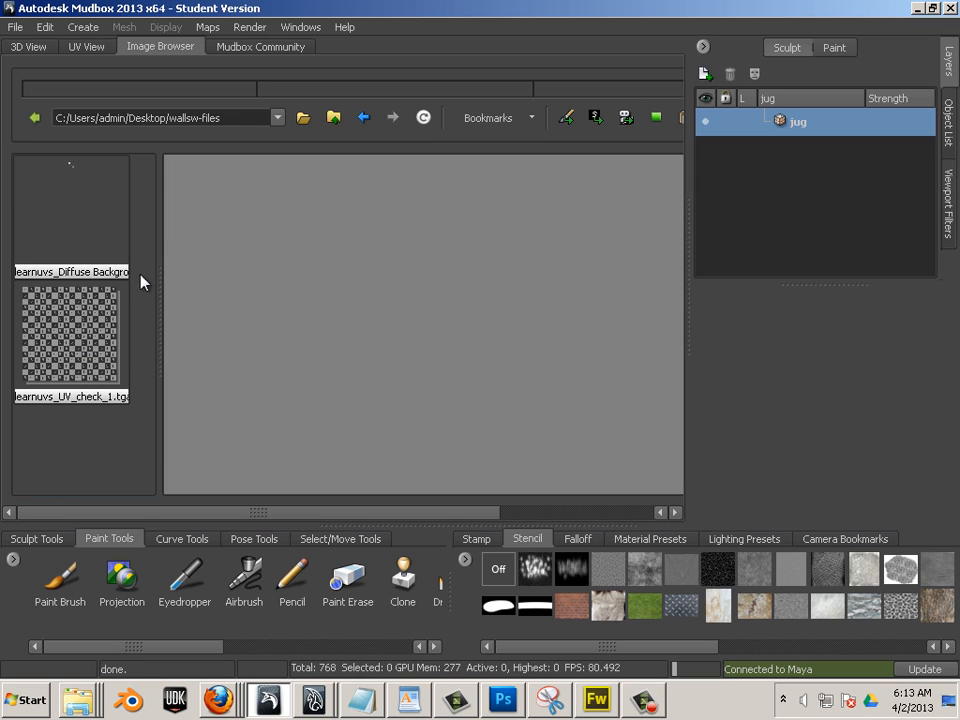
{"action": "left_click", "coordinate": [34, 118]}
{"action": "left_click", "coordinate": [34, 118]}
{"action": "left_click", "coordinate": [330, 120]}
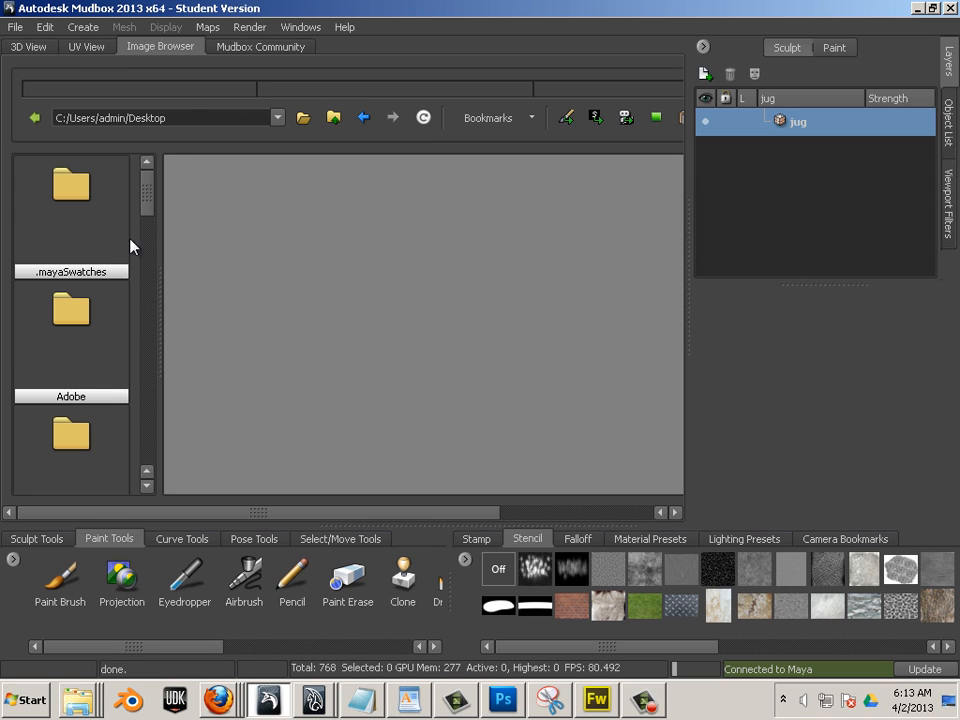
Open the milk folder in the Image Browser and set rust.tif as the stencil
{"action": "left_click_drag", "start_coordinate": [148, 210], "coordinate": [147, 357]}
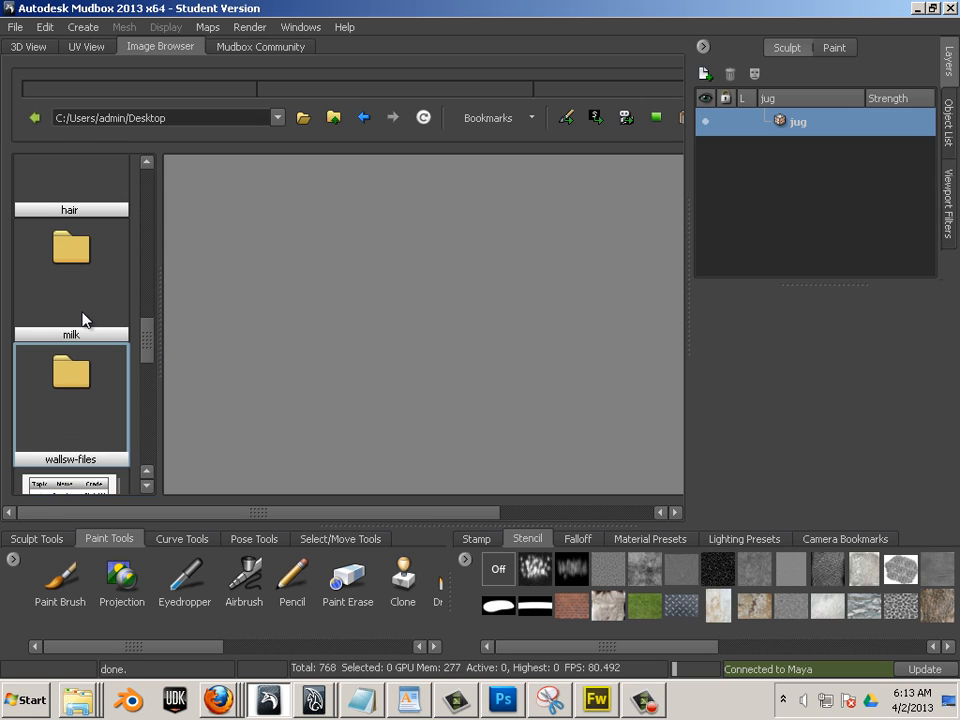
{"action": "left_click_drag", "start_coordinate": [148, 344], "coordinate": [75, 309]}
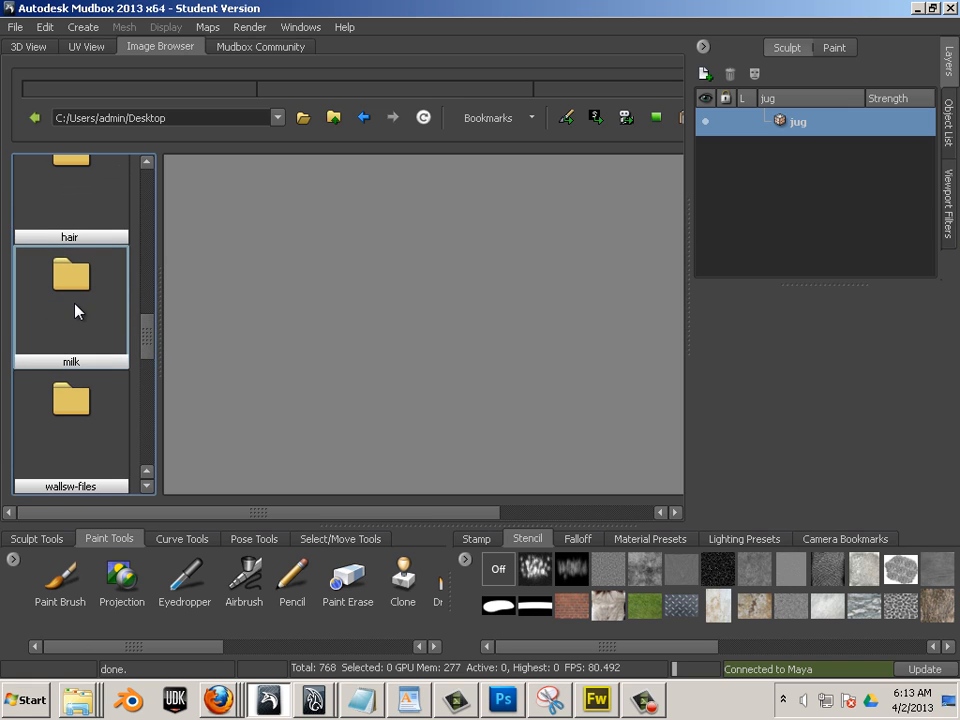
{"action": "double_click", "coordinate": [75, 307]}
{"action": "left_click_drag", "start_coordinate": [141, 302], "coordinate": [141, 450]}
{"action": "left_click", "coordinate": [103, 441]}
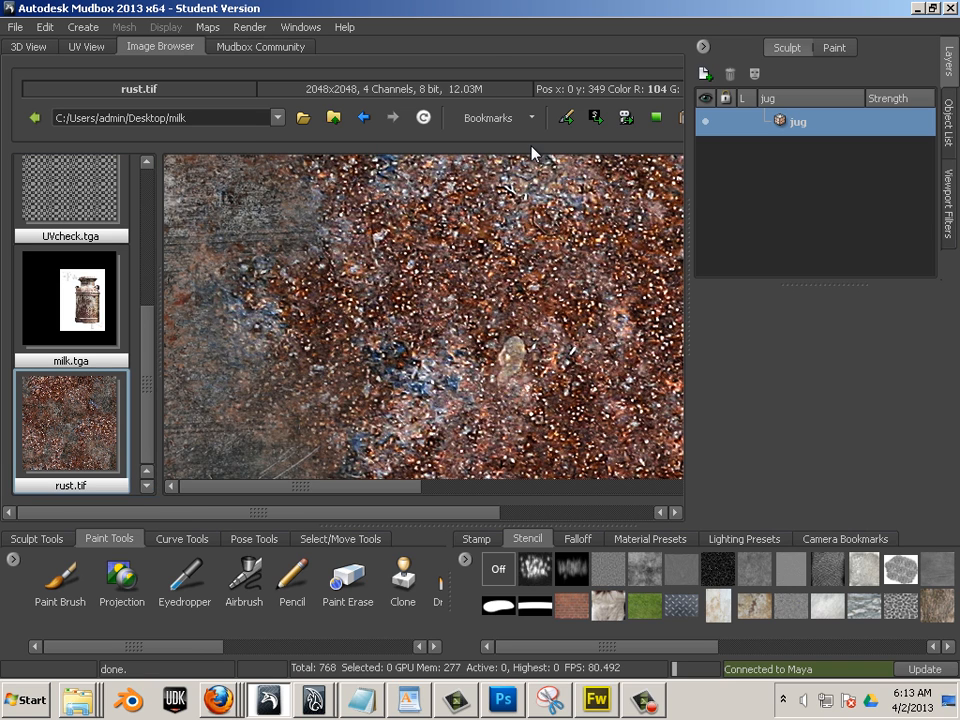
{"action": "left_click", "coordinate": [596, 118]}
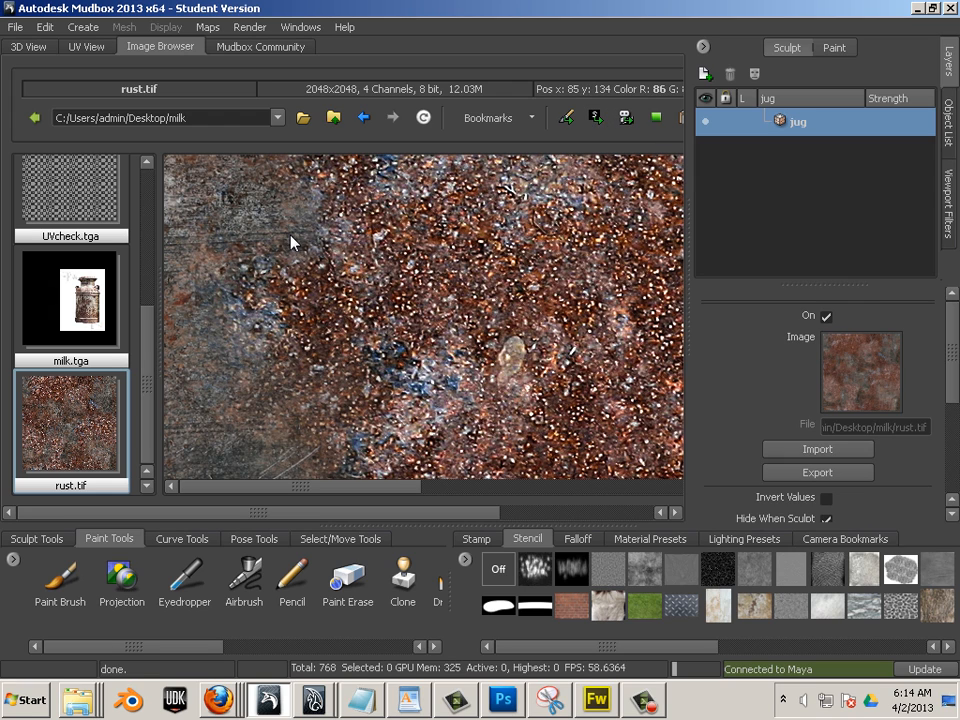
Return to the 3D view of the jug and activate the Projection paint tool
{"action": "left_click", "coordinate": [28, 46]}
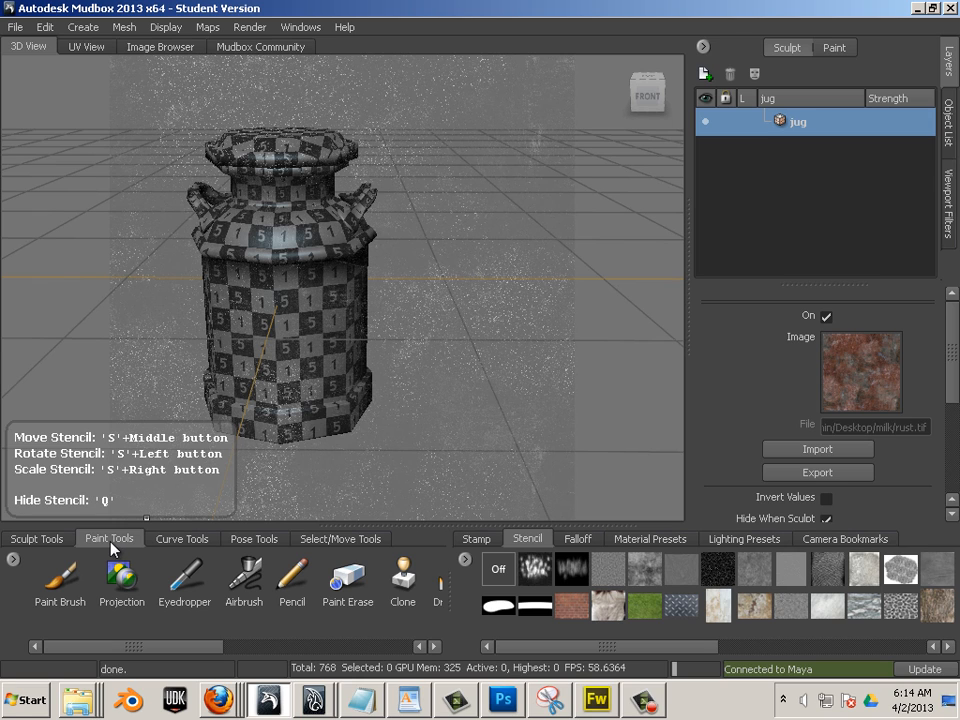
{"action": "left_click", "coordinate": [122, 576]}
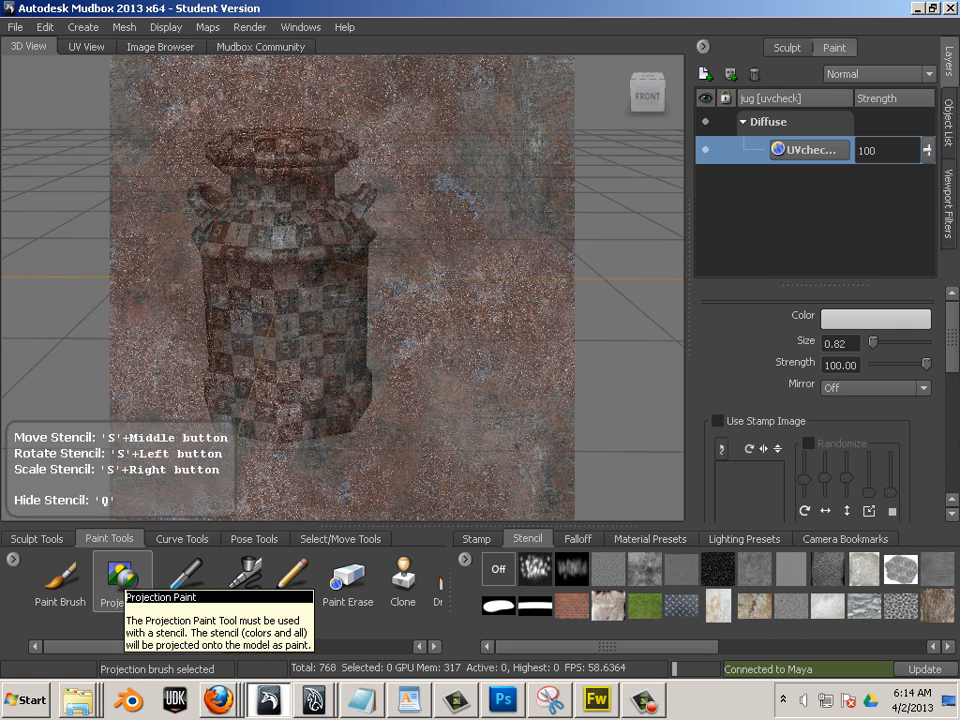